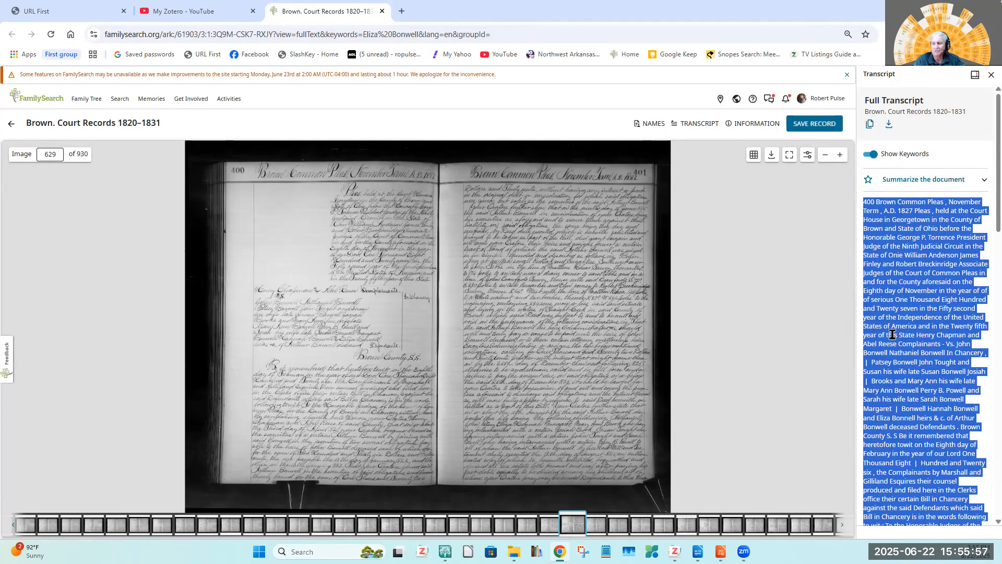
Copy the selected full transcript and paste it into a new note on the Brown. Court Records 1820–1831 item in Zotero.
{"action": "right_click", "coordinate": [907, 286]}
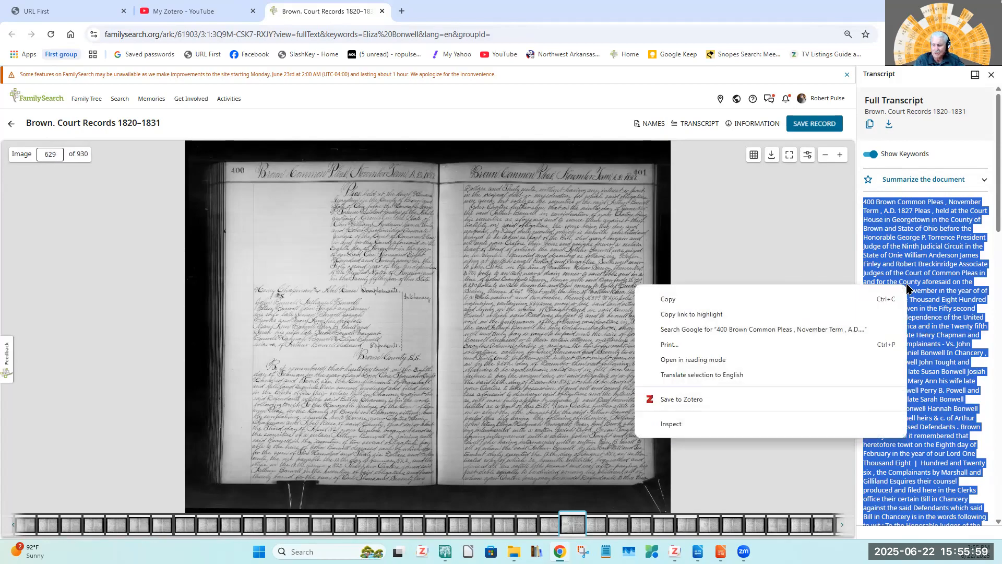
{"action": "left_click", "coordinate": [666, 301]}
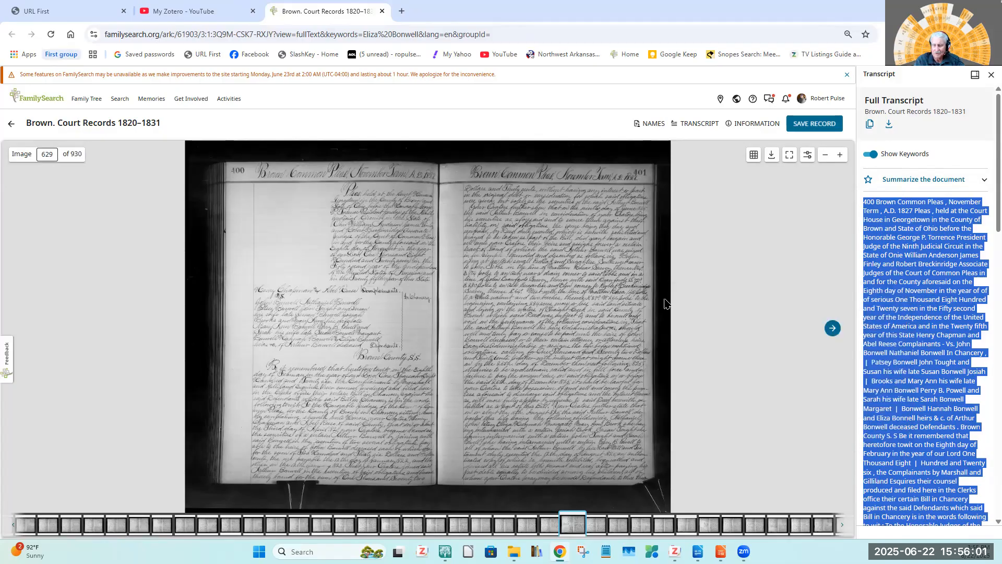
{"action": "left_click", "coordinate": [675, 551]}
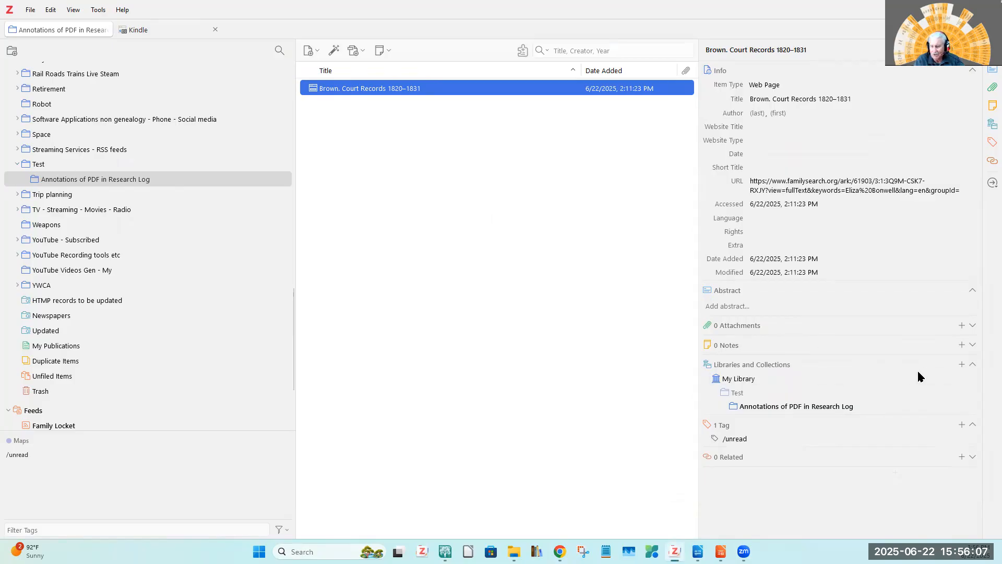
{"action": "left_click", "coordinate": [961, 345]}
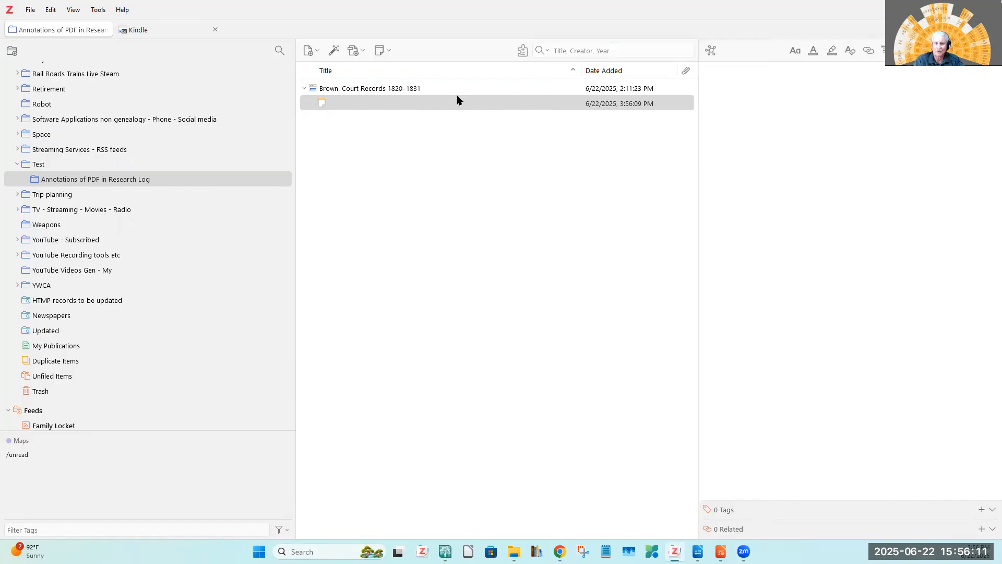
{"action": "right_click", "coordinate": [748, 99]}
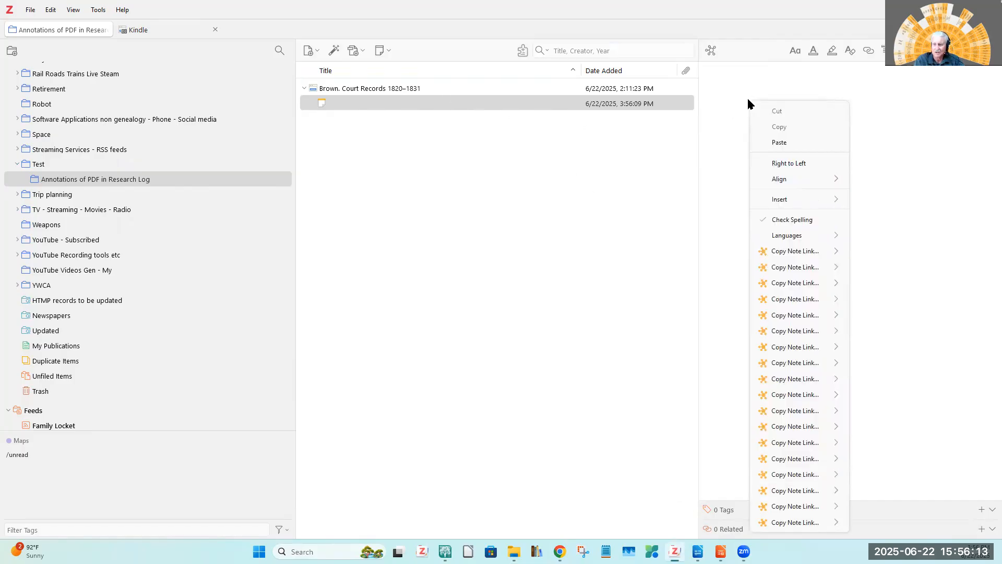
{"action": "left_click", "coordinate": [785, 143]}
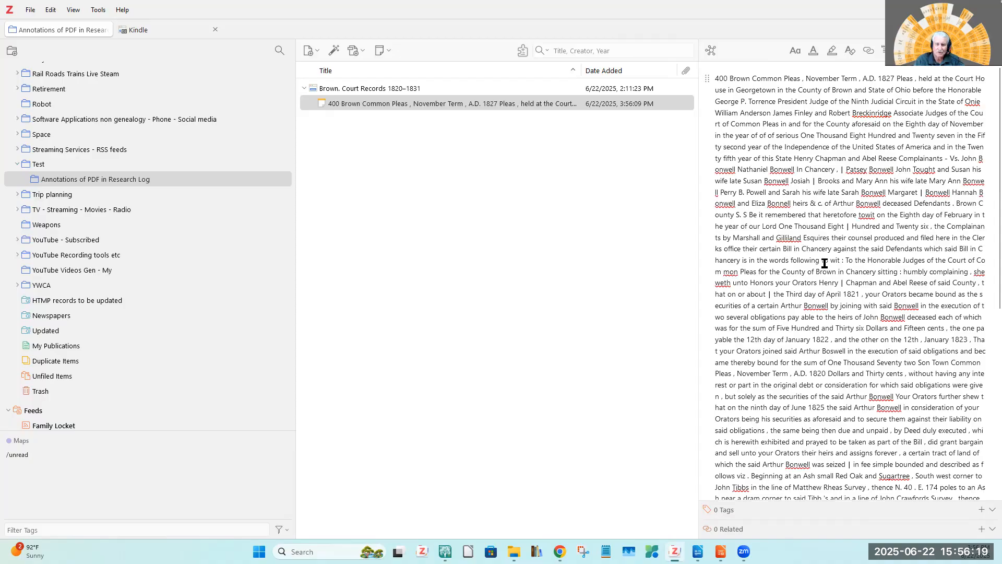
Generate a report from the Brown. Court Records 1820–1831 item, compare its Notes text with the full note, and close the report.
{"action": "right_click", "coordinate": [343, 90]}
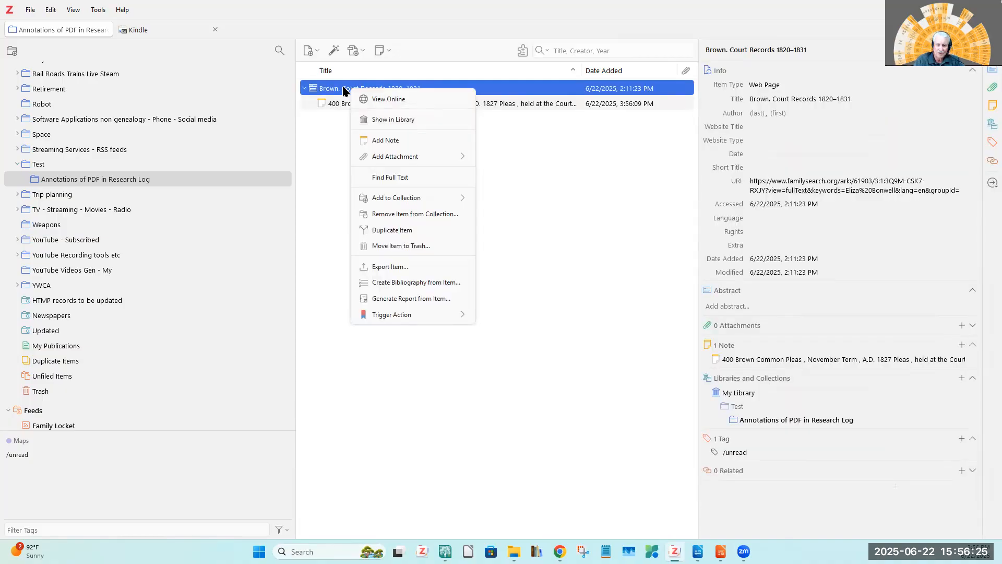
{"action": "left_click", "coordinate": [399, 301]}
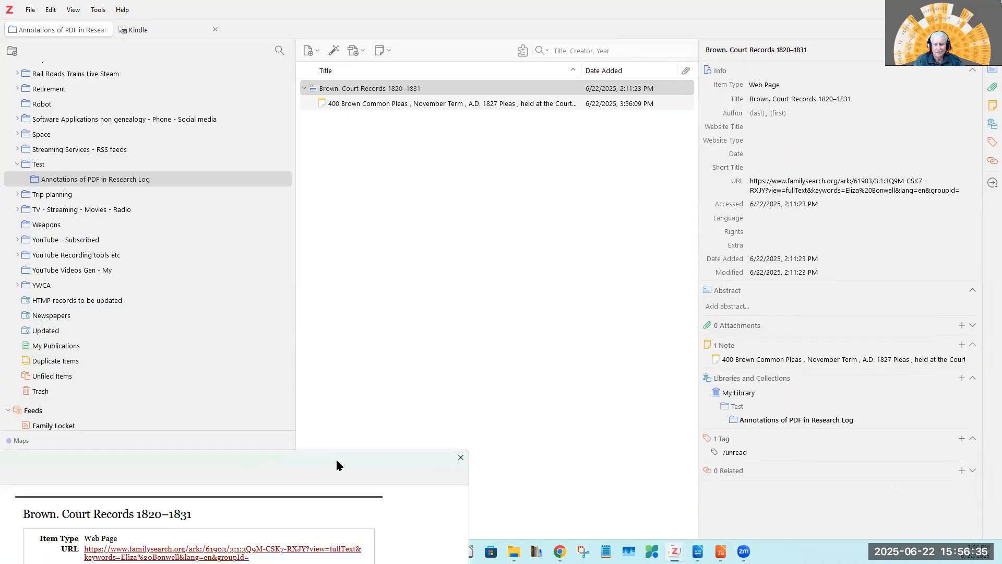
{"action": "left_click_drag", "start_coordinate": [336, 465], "coordinate": [562, 67]}
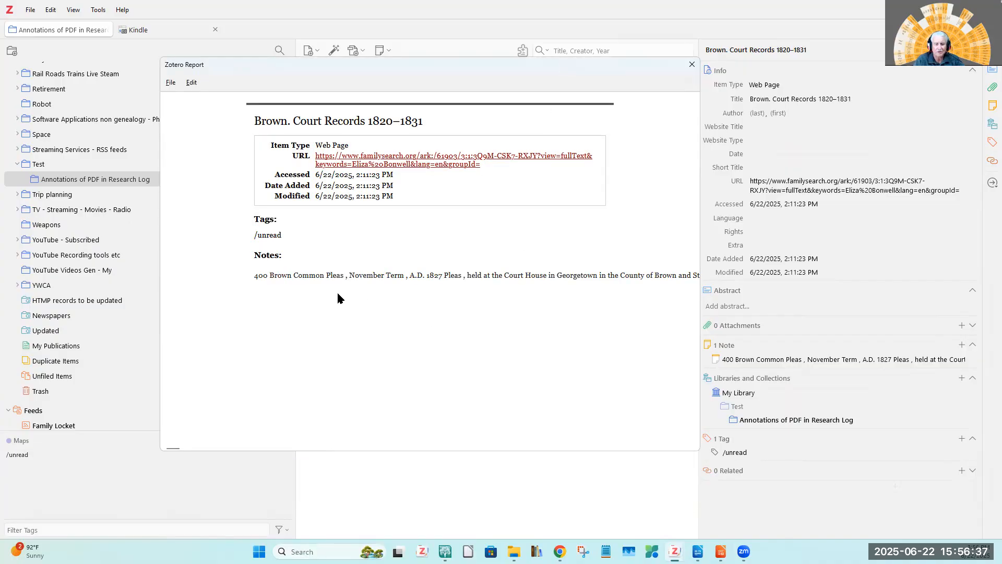
{"action": "left_click_drag", "start_coordinate": [259, 275], "coordinate": [591, 294]}
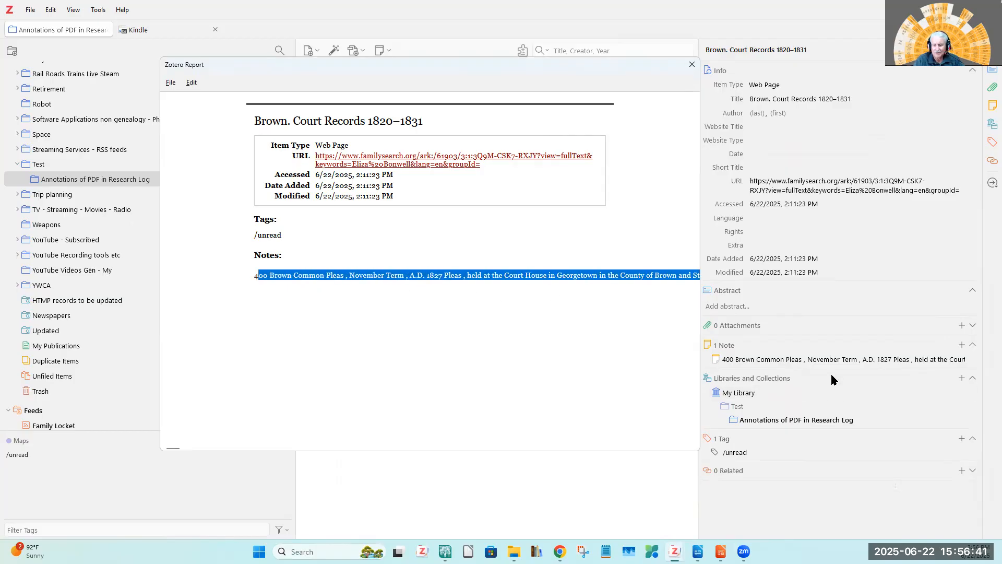
{"action": "left_click", "coordinate": [815, 361]}
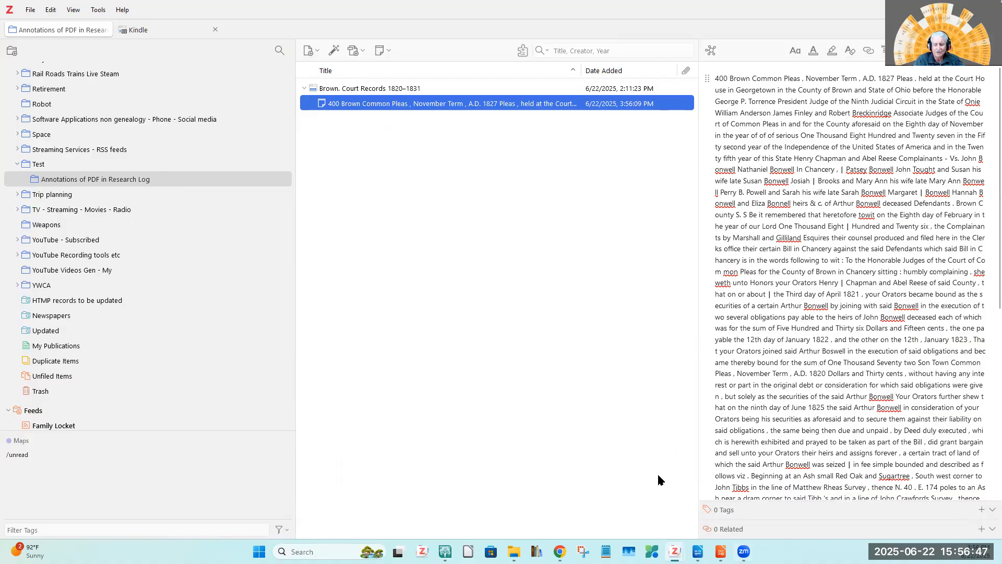
{"action": "mouse_move", "coordinate": [675, 552]}
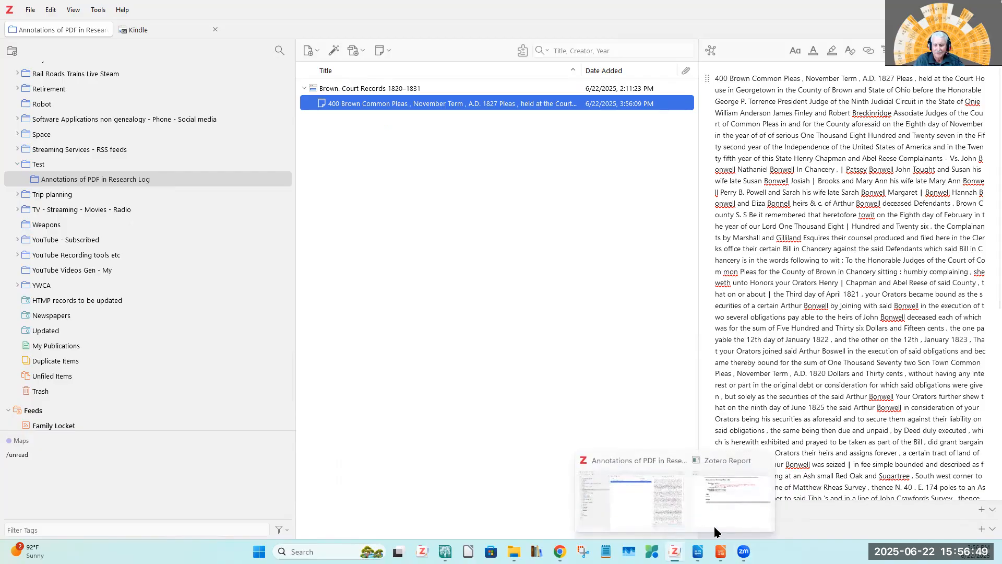
{"action": "left_click", "coordinate": [740, 503]}
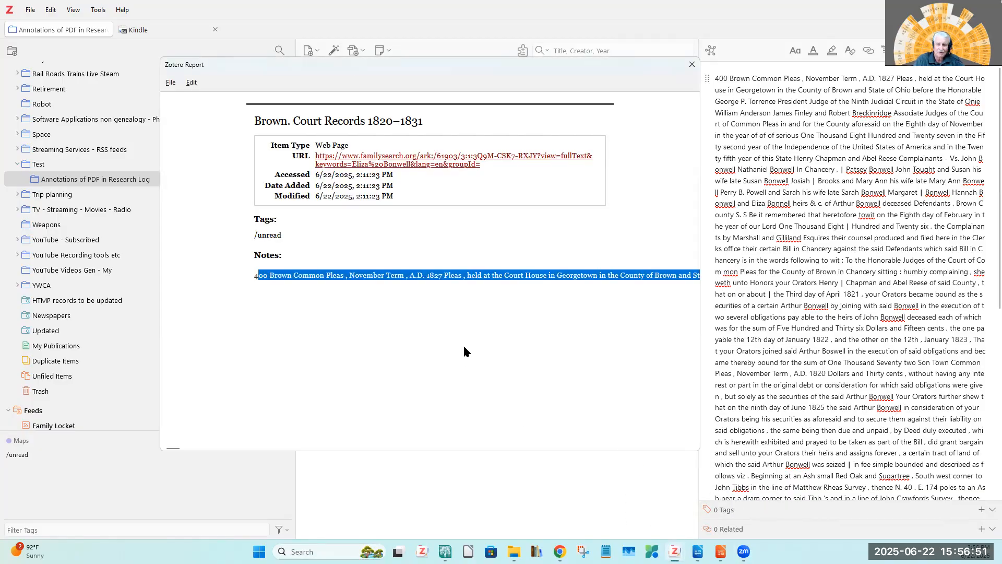
{"action": "left_click", "coordinate": [692, 64]}
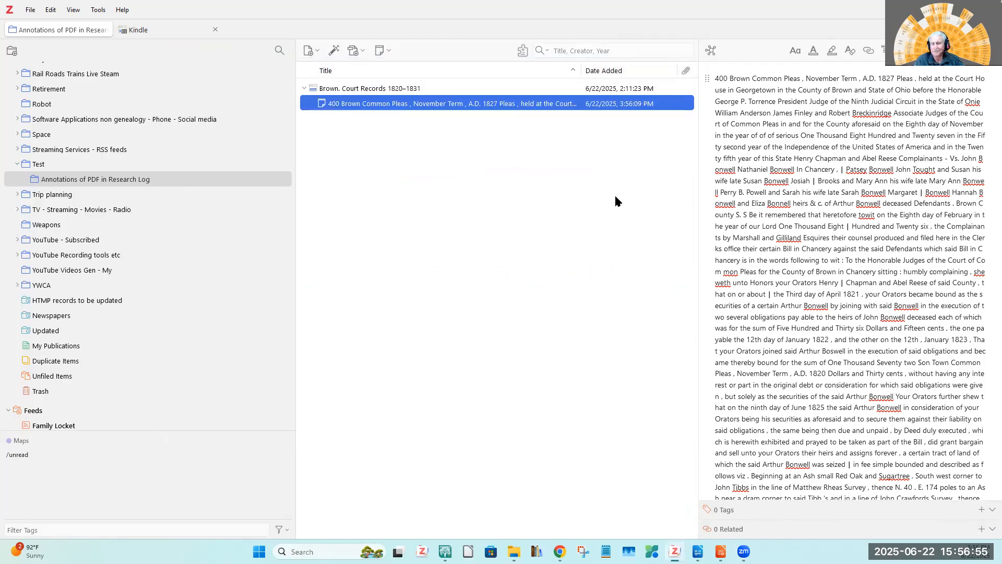
Move the pasted transcript note under Brown. Court Records 1820–1831 to the trash.
{"action": "right_click", "coordinate": [383, 104]}
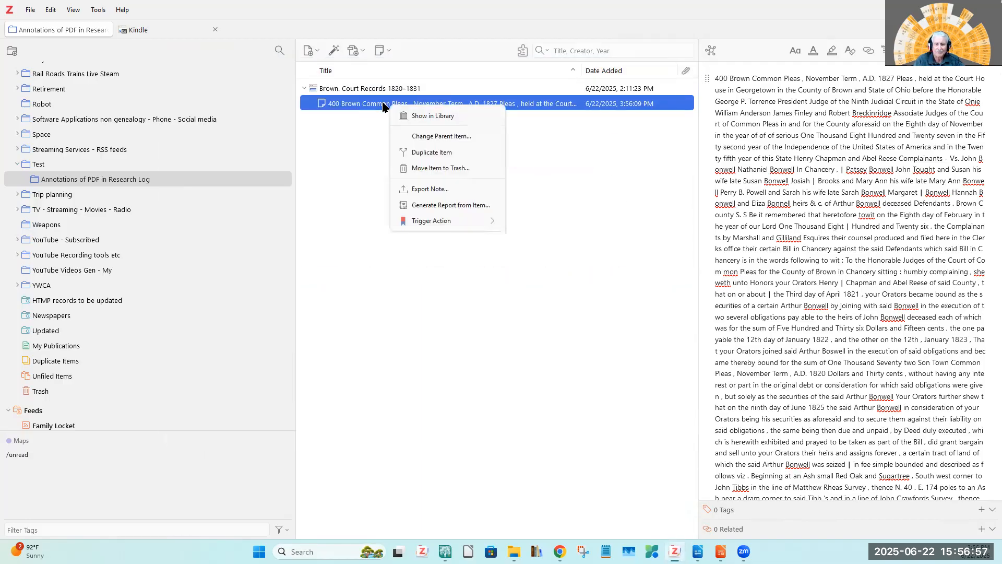
{"action": "left_click", "coordinate": [429, 168]}
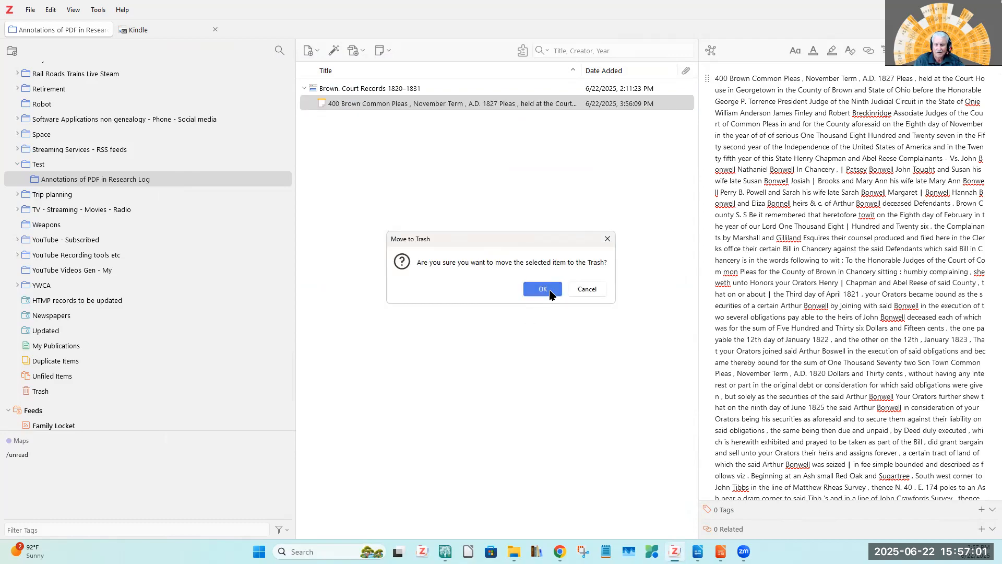
{"action": "left_click", "coordinate": [543, 293]}
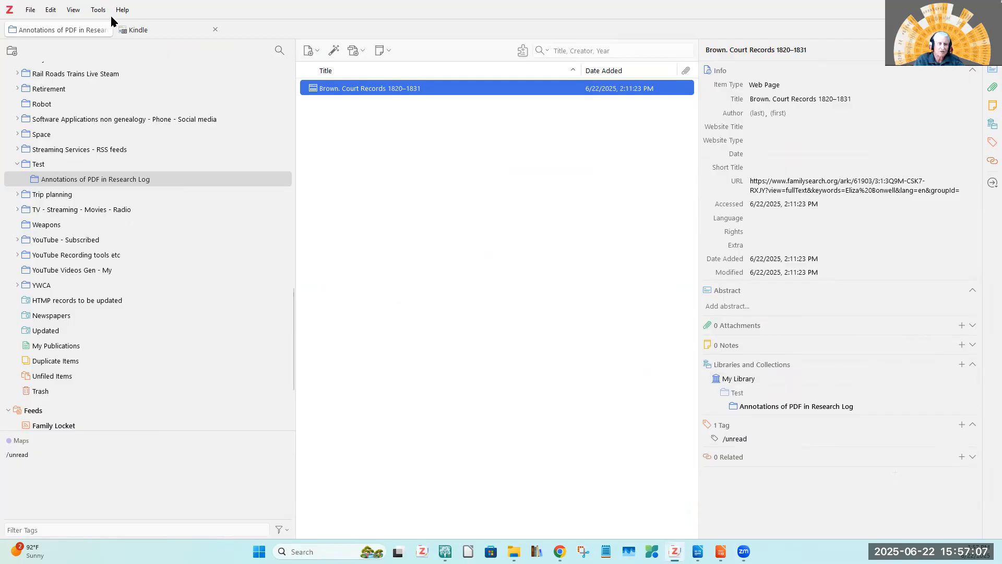
Review the enabled plugins in the Plugins Manager and close it.
{"action": "left_click", "coordinate": [97, 10]}
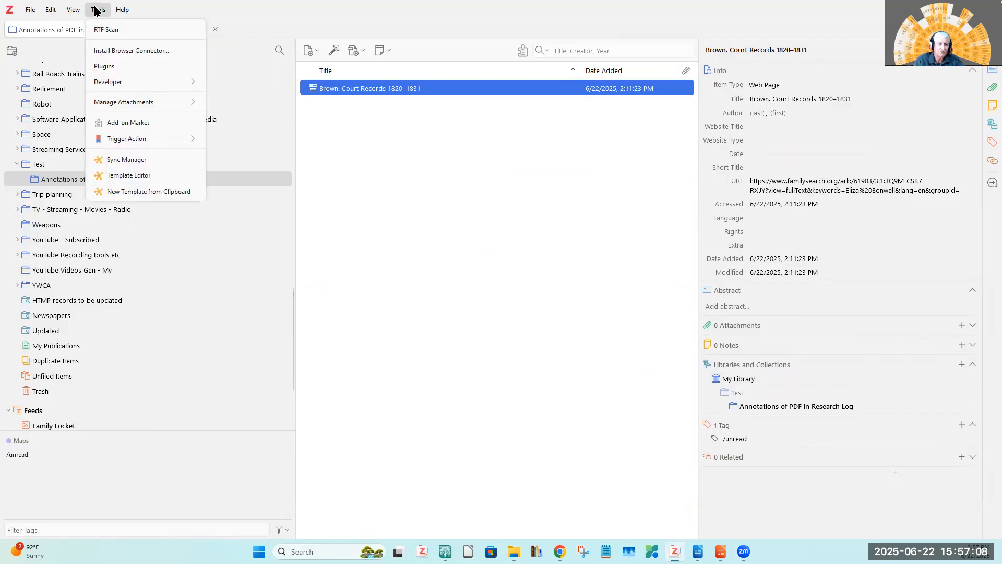
{"action": "left_click", "coordinate": [125, 62]}
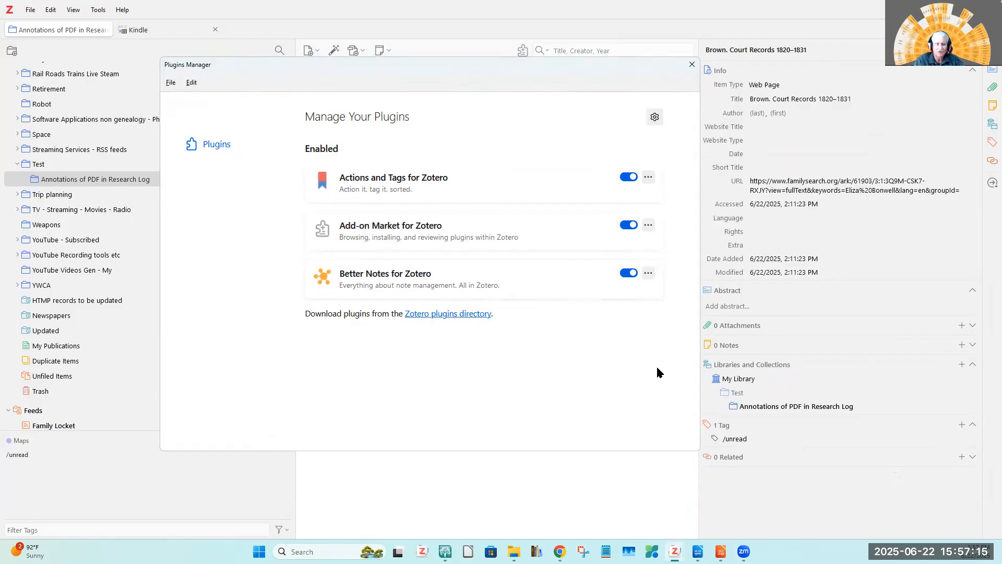
{"action": "left_click", "coordinate": [691, 65]}
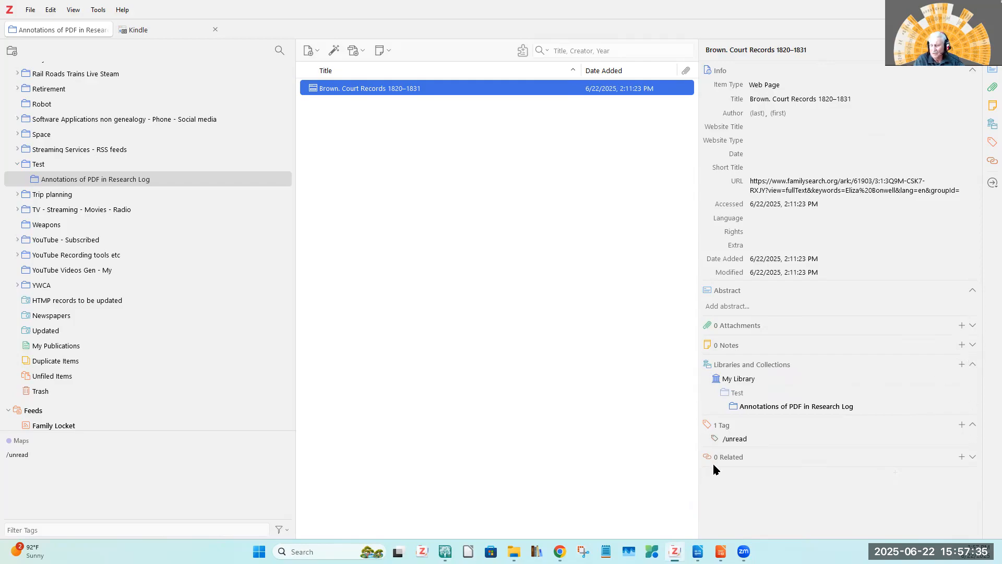
Switch to the empty Untitled 1 document in LibreOffice Writer and paste the copied transcript into it.
{"action": "mouse_move", "coordinate": [698, 552]}
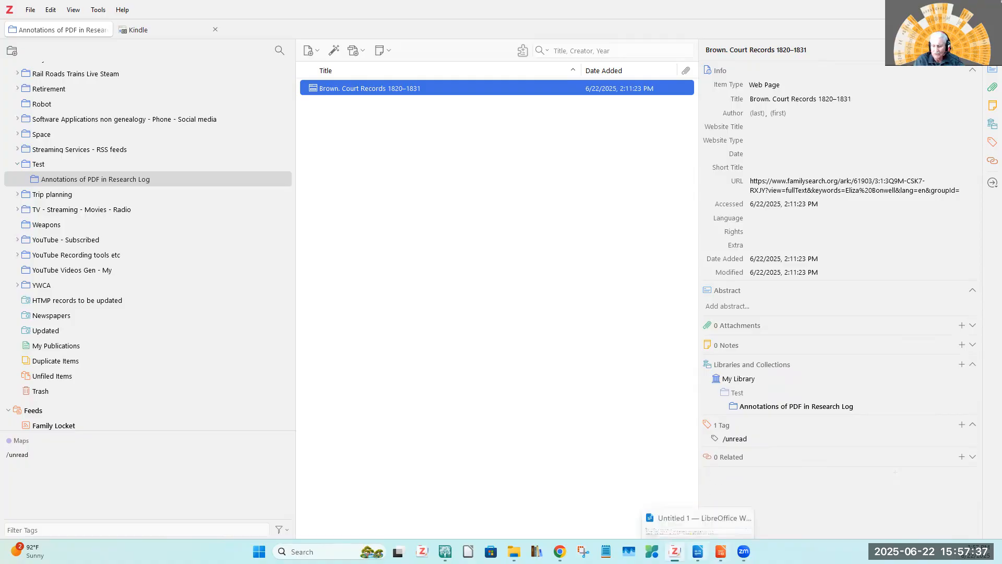
{"action": "left_click", "coordinate": [698, 522]}
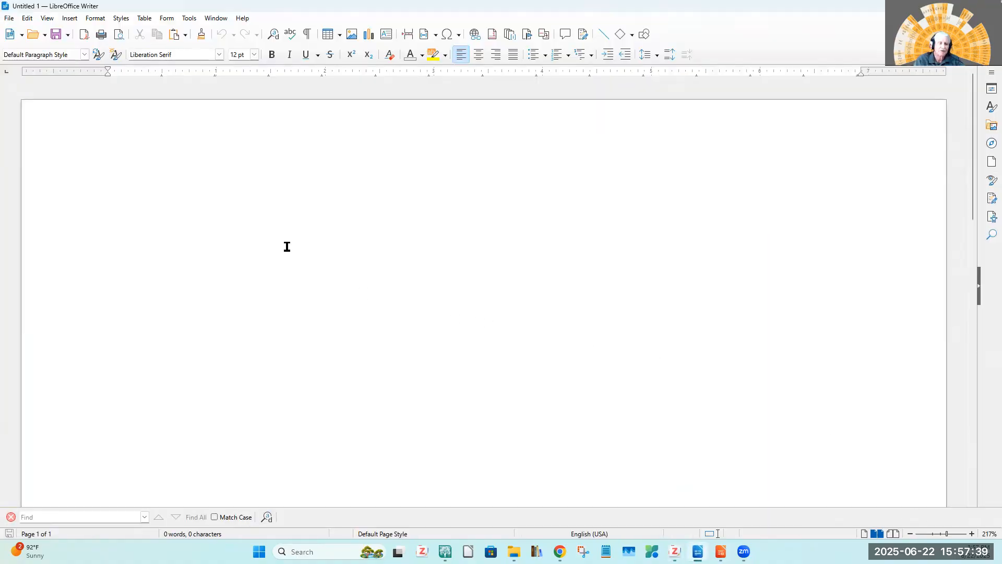
{"action": "right_click", "coordinate": [238, 201]}
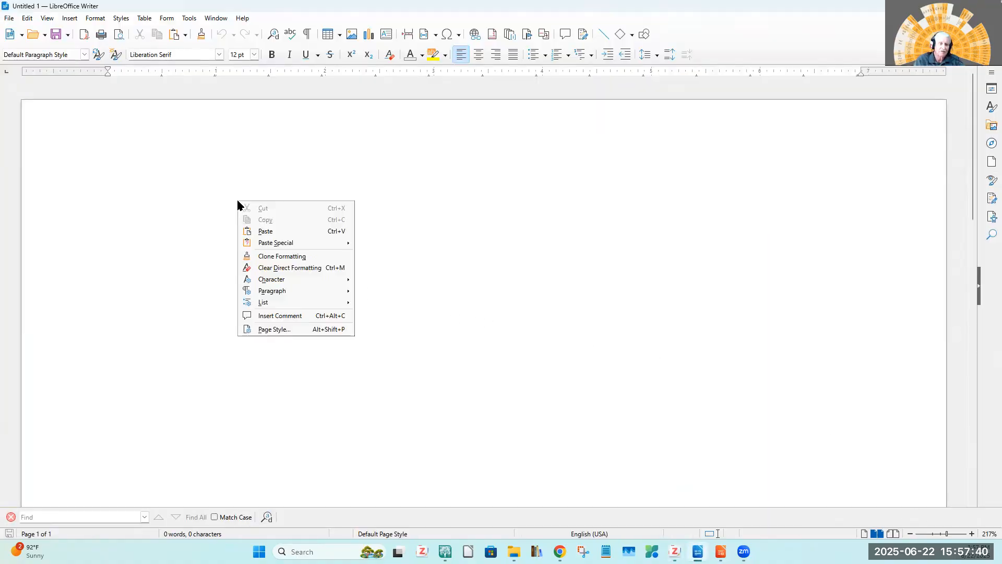
{"action": "left_click", "coordinate": [267, 232]}
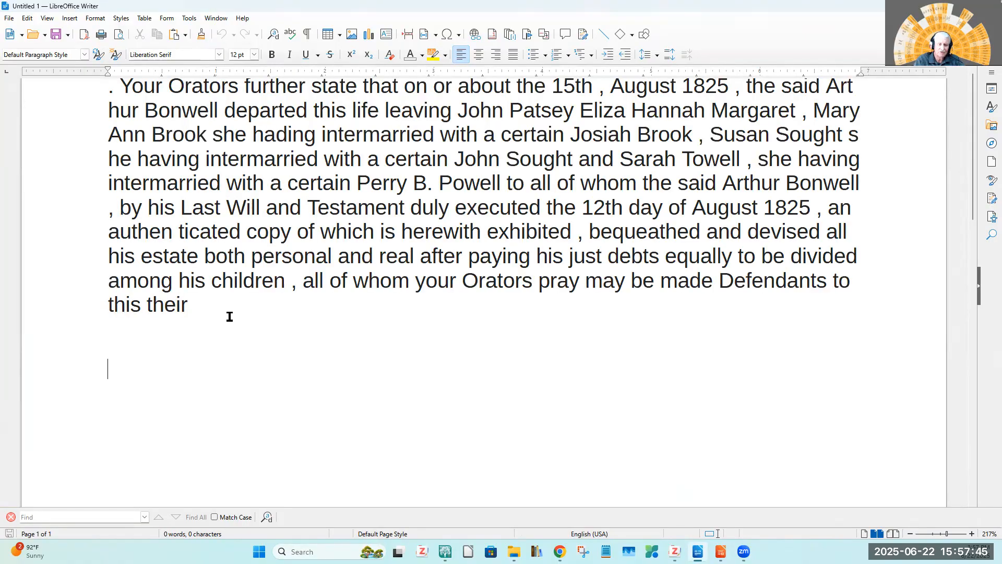
Copy all the text of the Writer document and paste it into a new note on the court records item in Zotero.
{"action": "key", "text": "ctrl+a"}
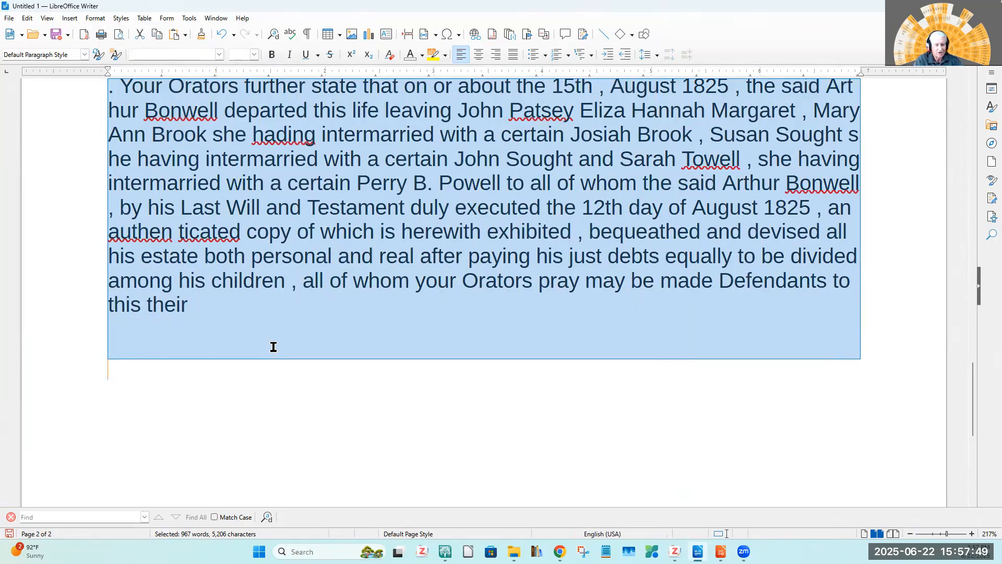
{"action": "left_click", "coordinate": [675, 552]}
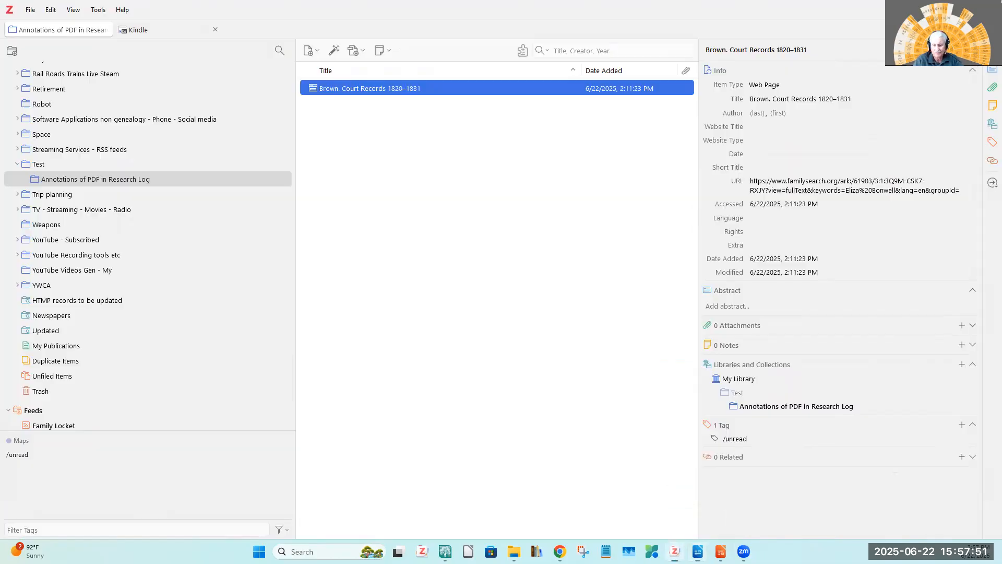
{"action": "left_click", "coordinate": [962, 344]}
{"action": "right_click", "coordinate": [791, 155]}
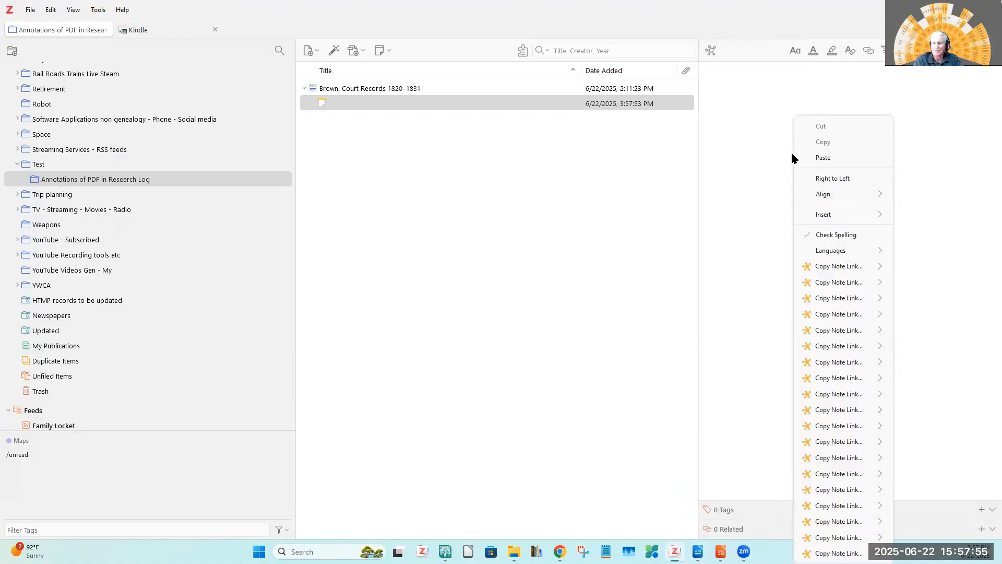
{"action": "left_click", "coordinate": [832, 160]}
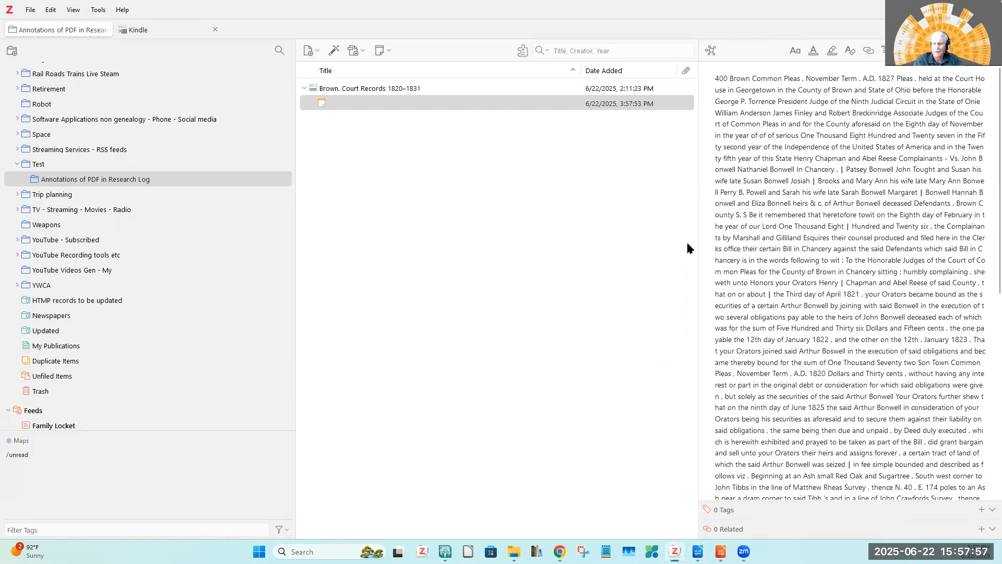
Generate another report from the Brown. Court Records 1820–1831 item, check how the note text is laid out, and close it.
{"action": "right_click", "coordinate": [359, 91]}
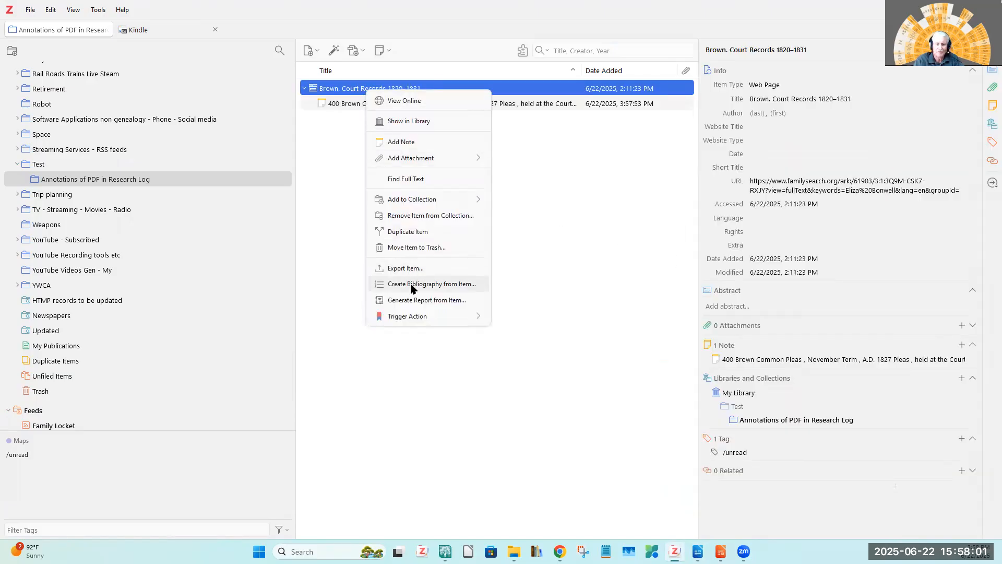
{"action": "left_click", "coordinate": [410, 303]}
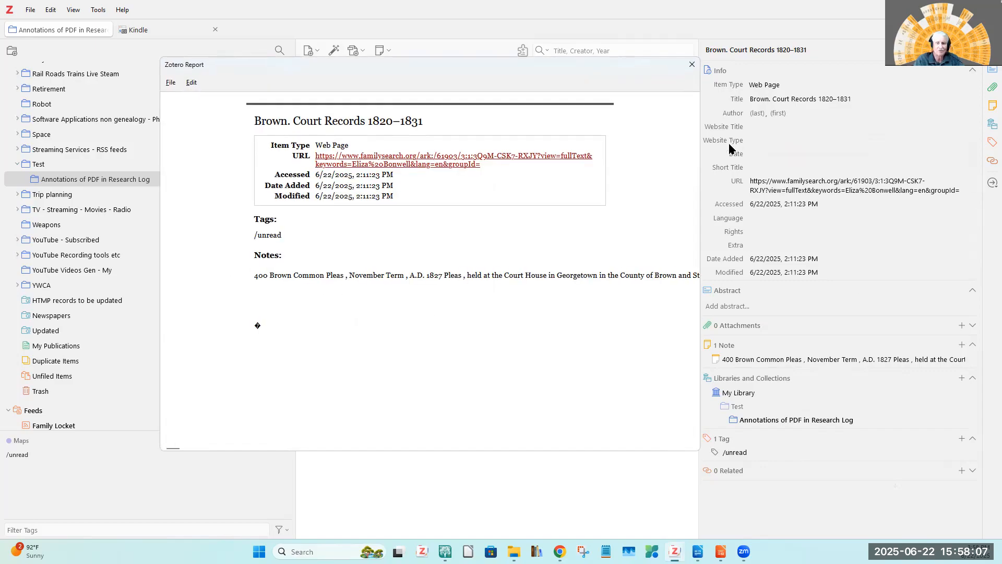
{"action": "left_click", "coordinate": [691, 67]}
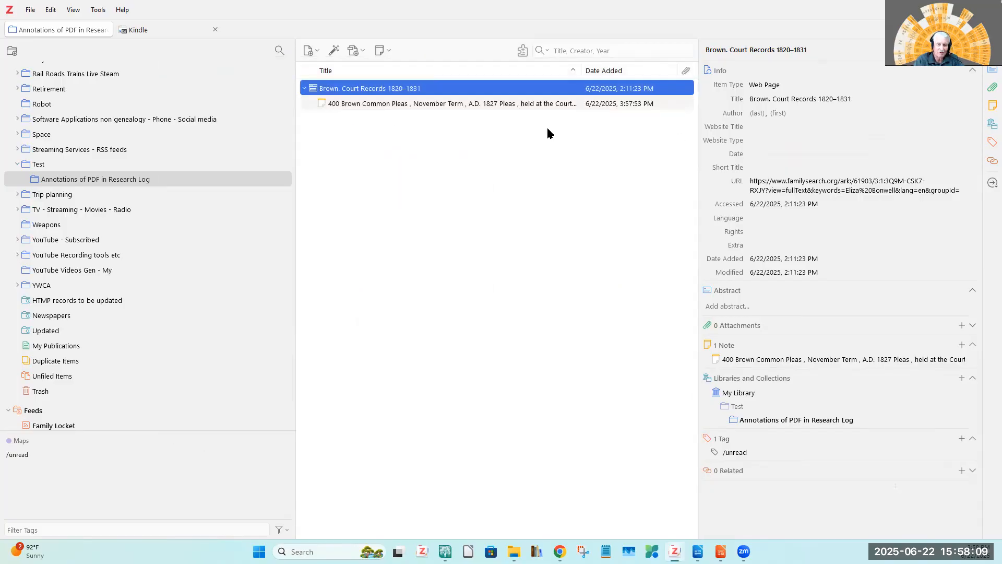
Move the note pasted from Writer to the trash.
{"action": "left_click", "coordinate": [412, 102]}
{"action": "right_click", "coordinate": [411, 102]}
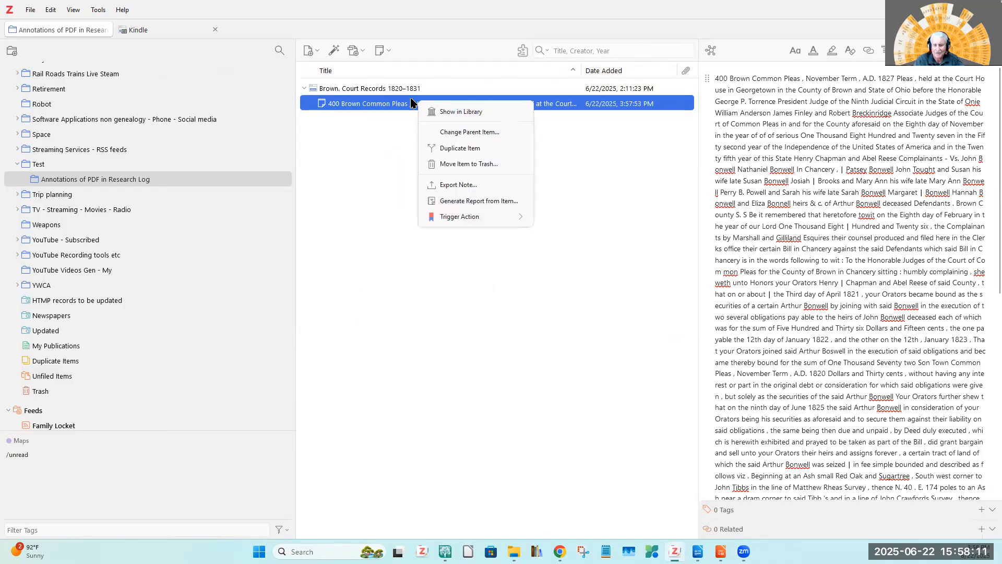
{"action": "left_click", "coordinate": [472, 165]}
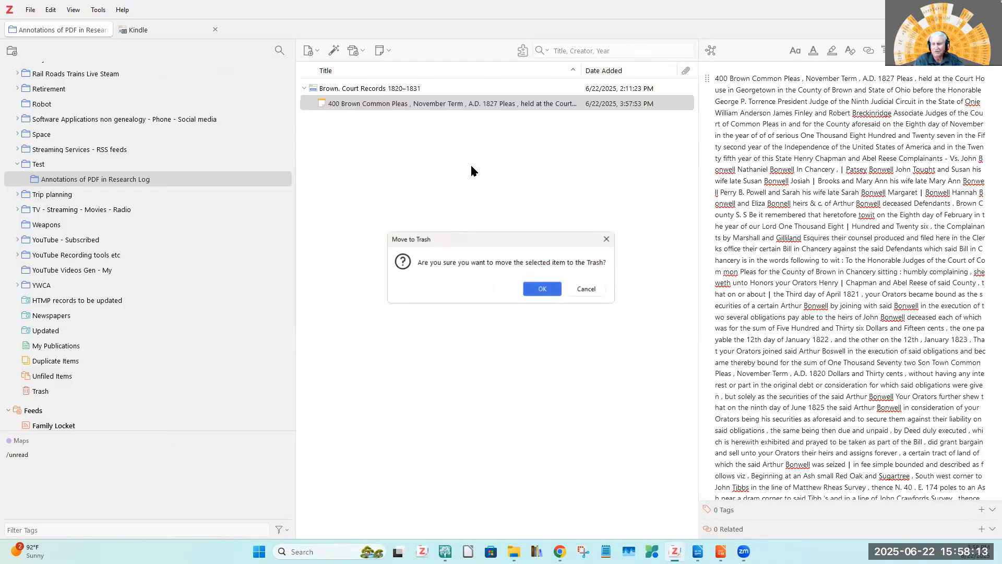
{"action": "left_click", "coordinate": [542, 290]}
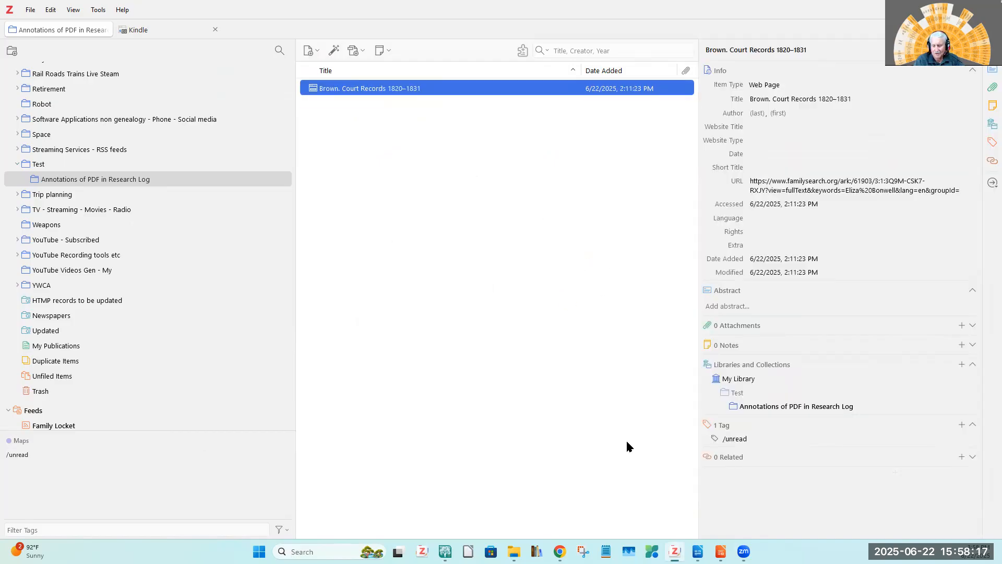
Clear the Untitled 1 document in LibreOffice Writer and paste the copied transcript into it as unformatted text.
{"action": "left_click", "coordinate": [698, 551]}
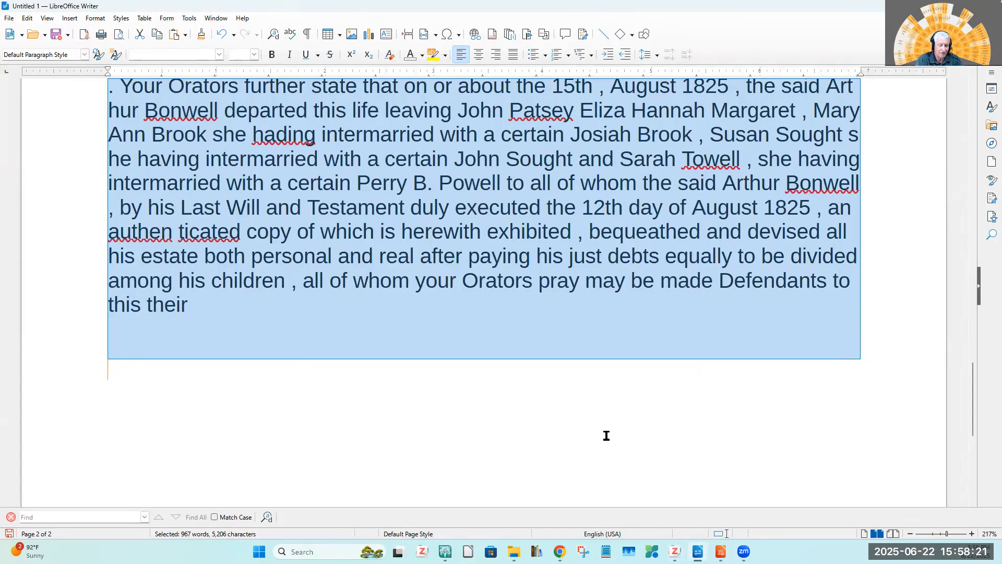
{"action": "key", "text": "Delete"}
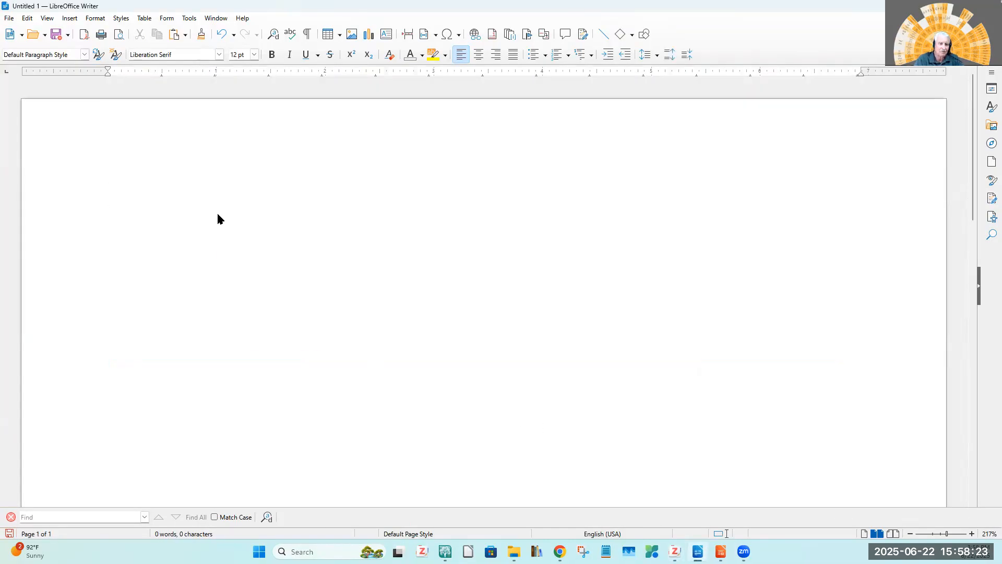
{"action": "right_click", "coordinate": [218, 215]}
{"action": "mouse_move", "coordinate": [261, 258]}
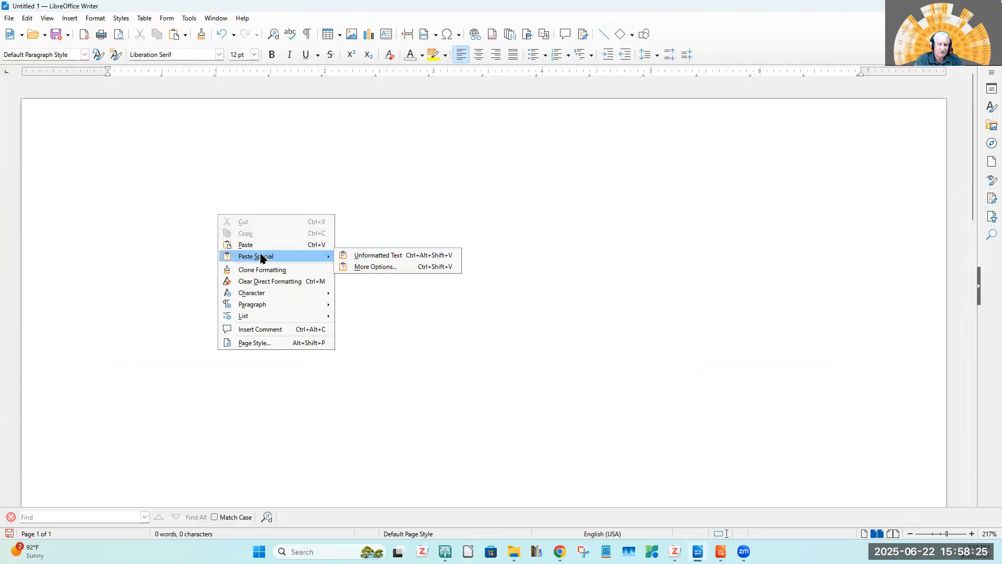
{"action": "left_click", "coordinate": [368, 256]}
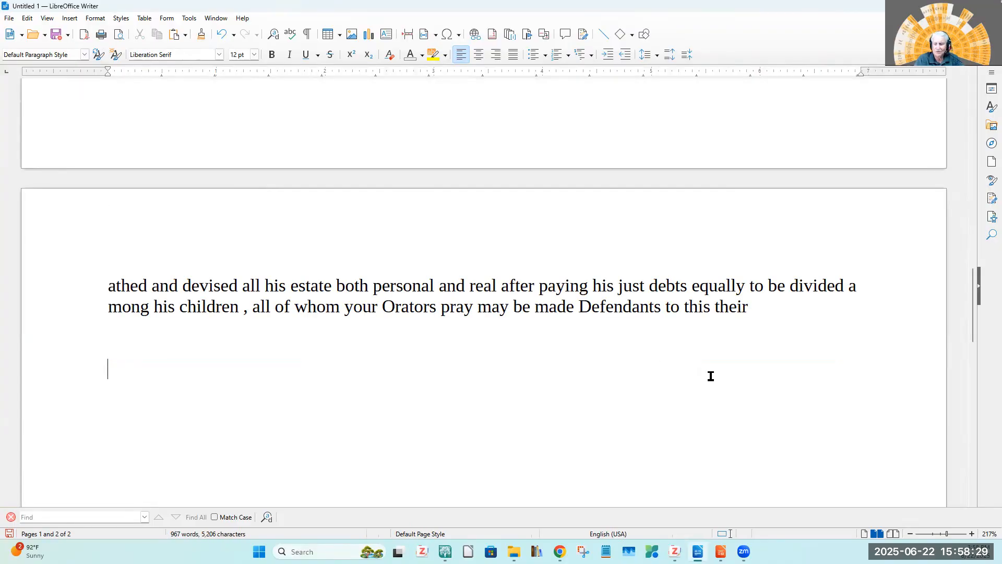
{"action": "scroll", "coordinate": [725, 345], "scroll_direction": "up", "scroll_amount": 8}
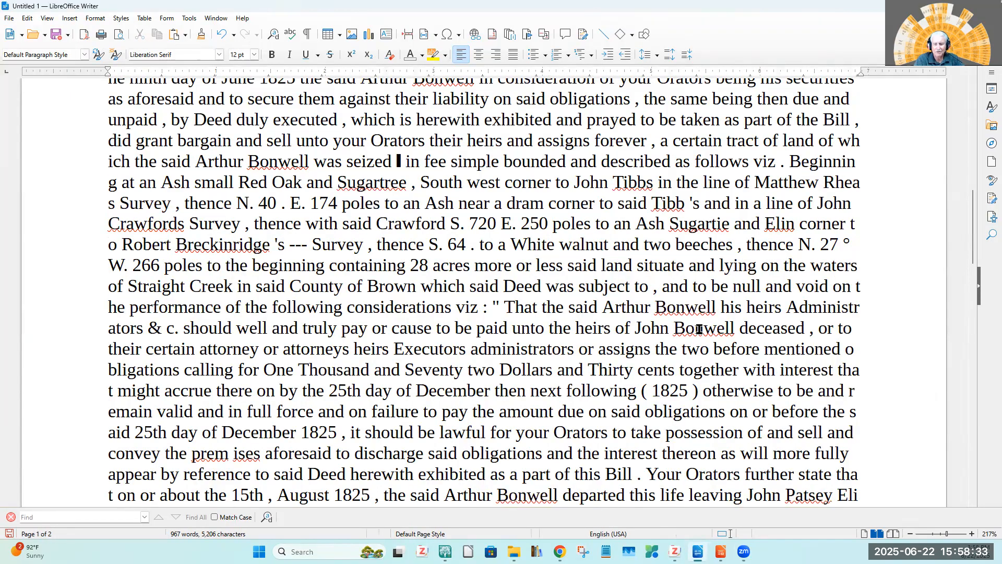
{"action": "scroll", "coordinate": [700, 328], "scroll_direction": "up", "scroll_amount": 5}
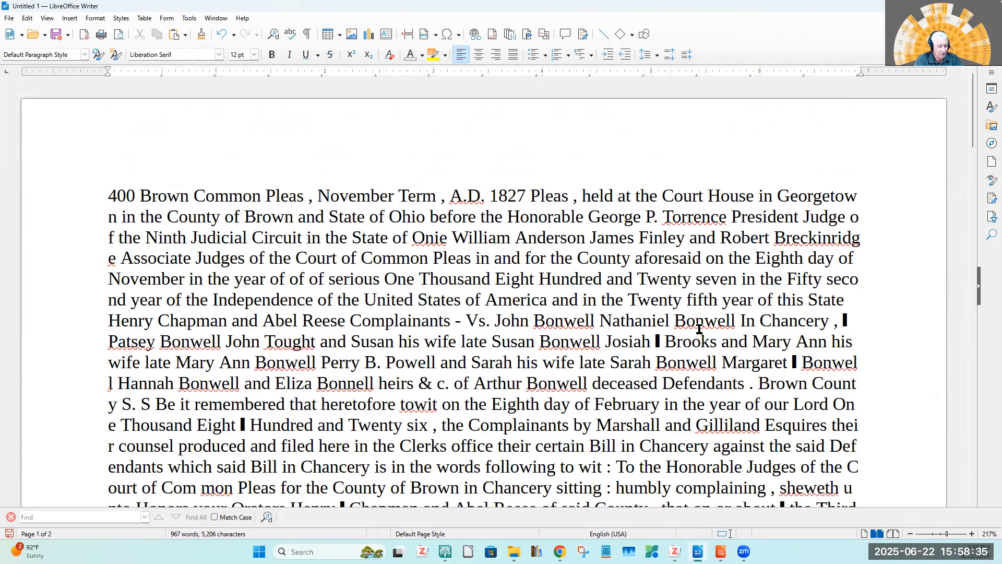
Copy the entire unformatted transcript from Writer and paste it into a new note on the court records item in Zotero.
{"action": "left_click", "coordinate": [560, 283]}
{"action": "key", "text": "ctrl+a"}
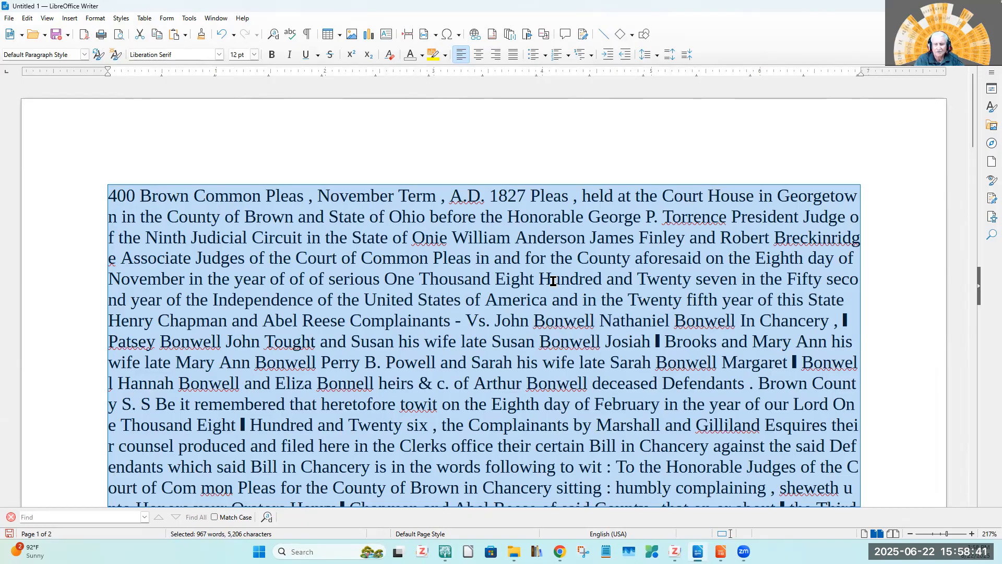
{"action": "left_click", "coordinate": [675, 551]}
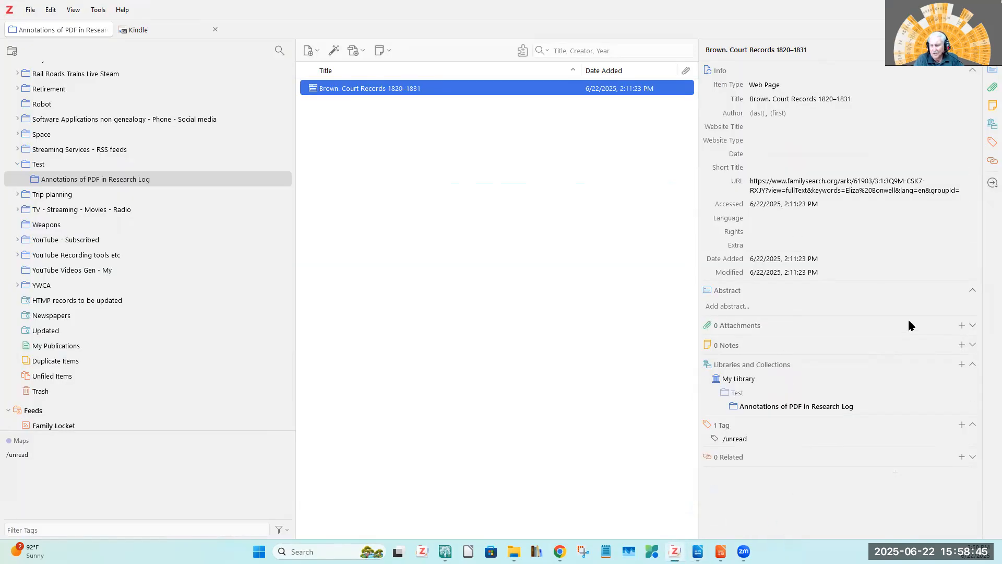
{"action": "left_click", "coordinate": [962, 345]}
{"action": "right_click", "coordinate": [805, 233]}
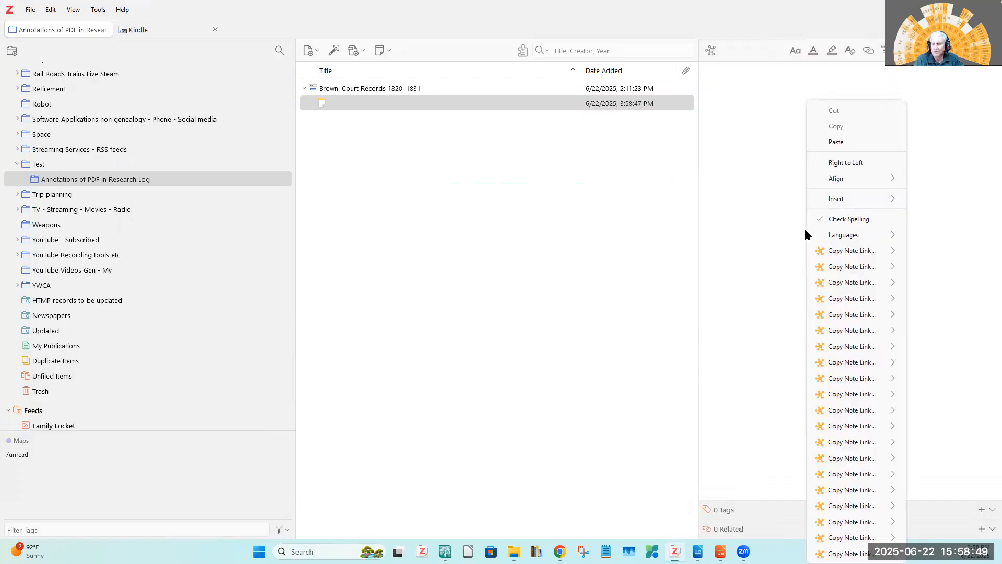
{"action": "left_click", "coordinate": [837, 142]}
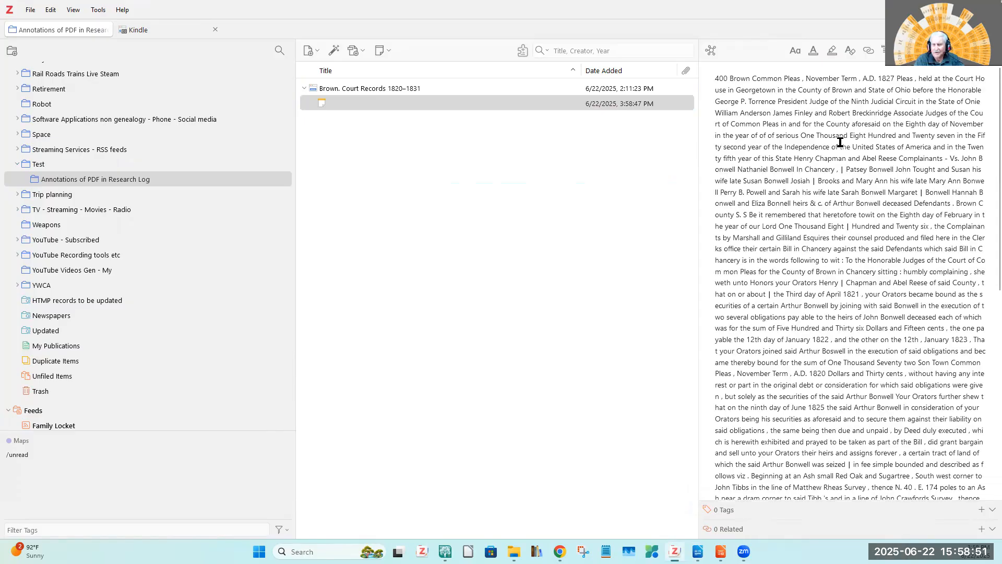
Generate a report from the Brown. Court Records 1820–1831 item, check how the unformatted note text is laid out, and close it.
{"action": "left_click", "coordinate": [354, 87]}
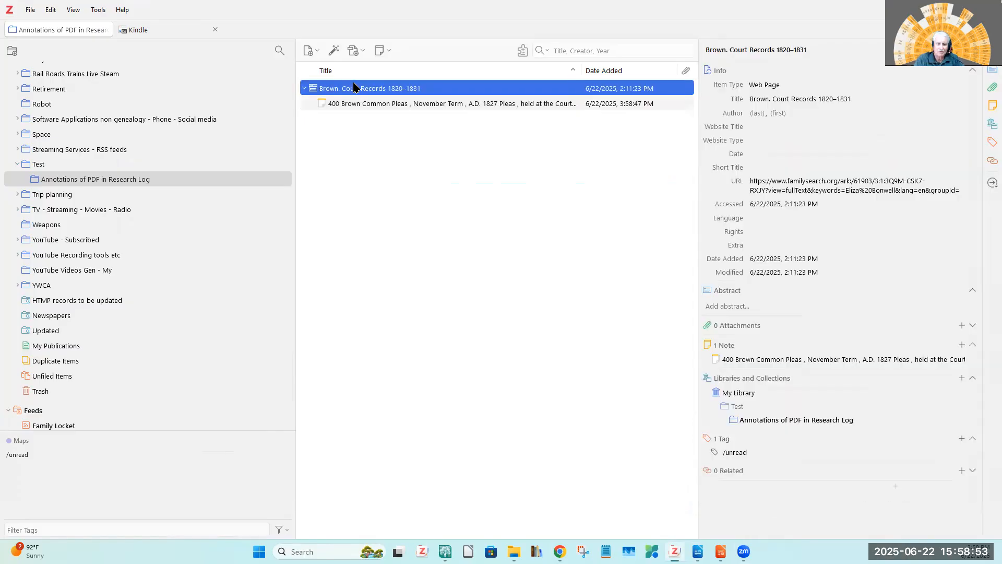
{"action": "right_click", "coordinate": [353, 88]}
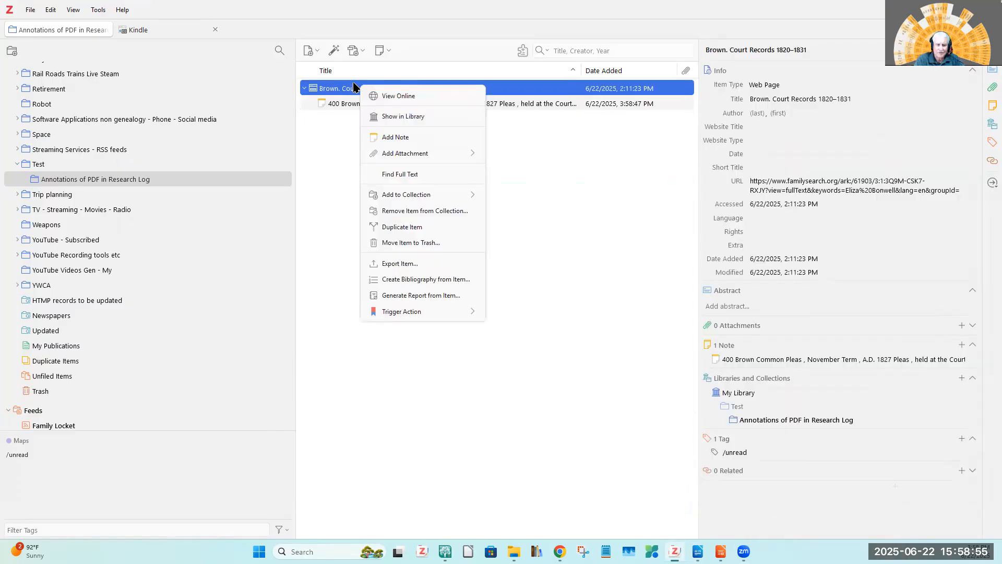
{"action": "left_click", "coordinate": [415, 296]}
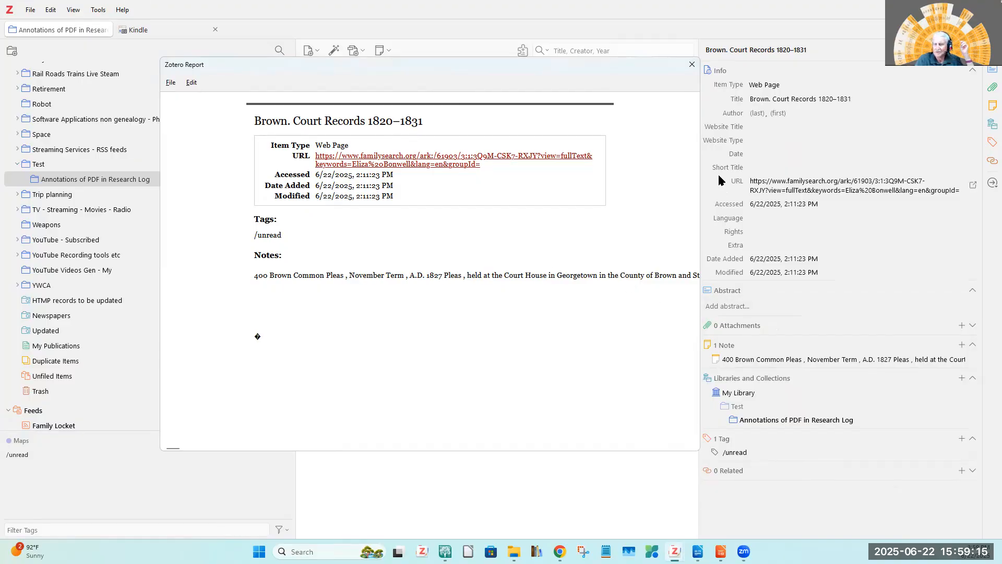
{"action": "left_click", "coordinate": [692, 62]}
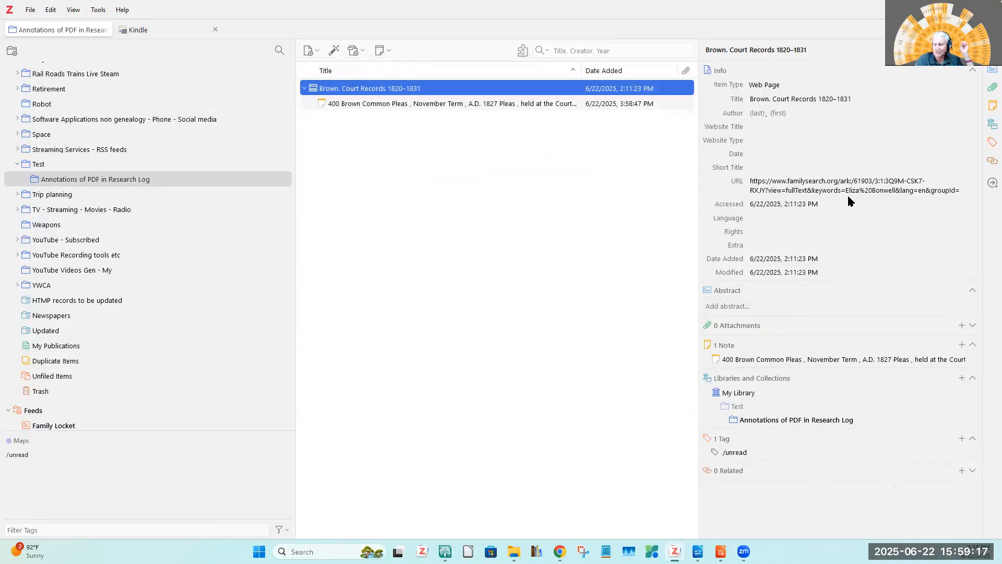
Move the 400 Brown Common Pleas note under the court records item to the trash.
{"action": "left_click", "coordinate": [841, 181]}
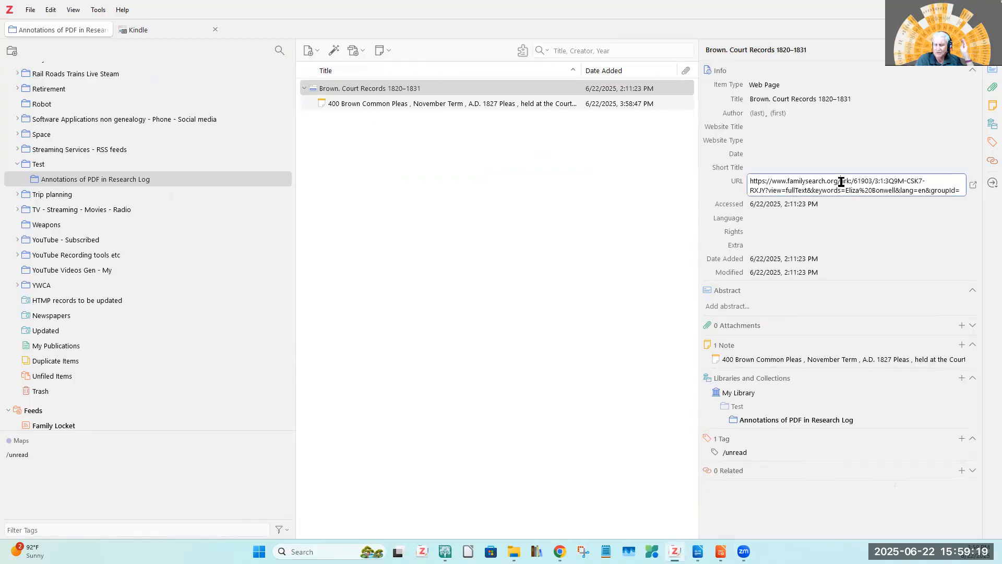
{"action": "left_click", "coordinate": [377, 103]}
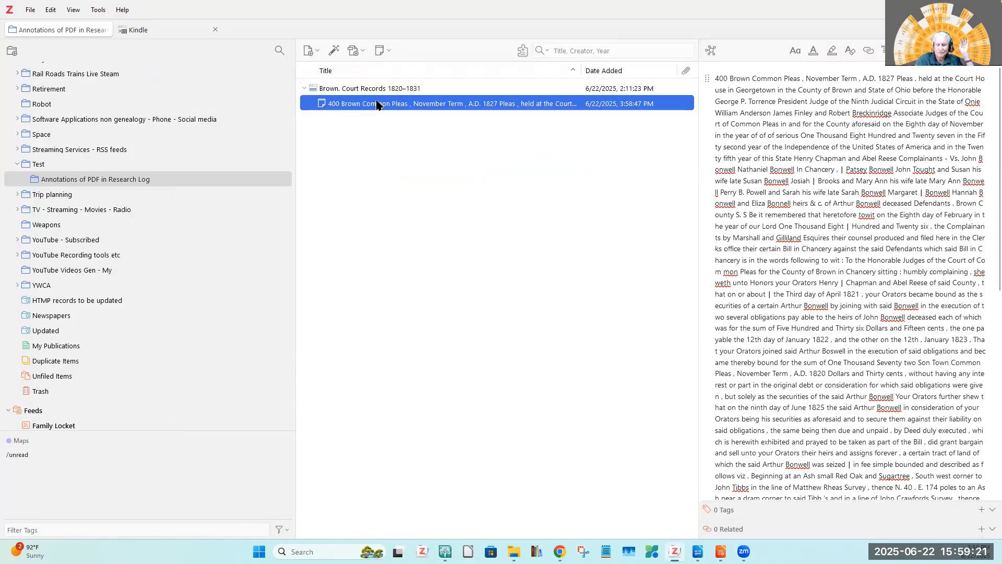
{"action": "right_click", "coordinate": [376, 104]}
{"action": "left_click", "coordinate": [430, 167]}
{"action": "left_click", "coordinate": [547, 288]}
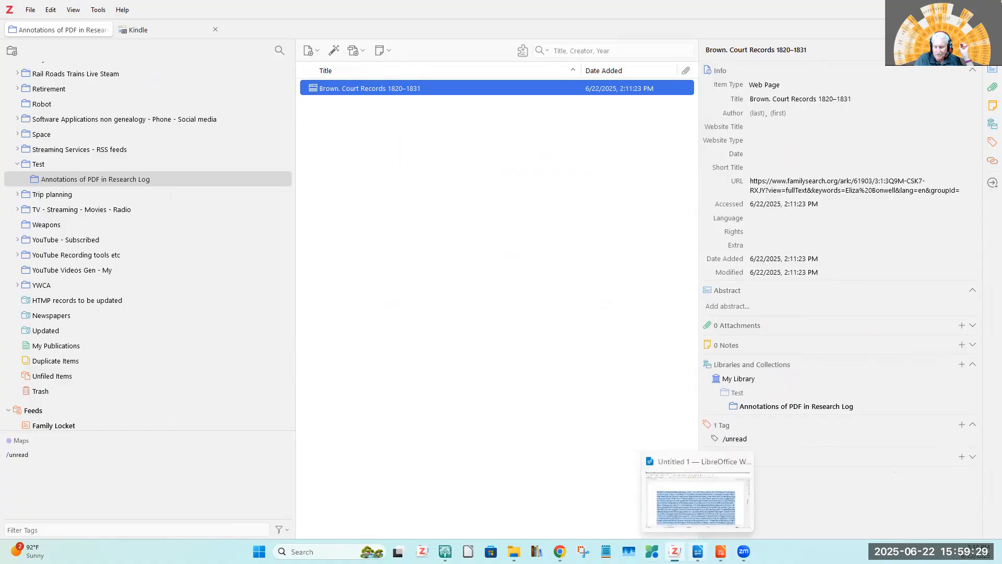
Close the Untitled 1 Writer document without saving and create a new blank text document from LibreOffice Impress.
{"action": "left_click", "coordinate": [698, 552]}
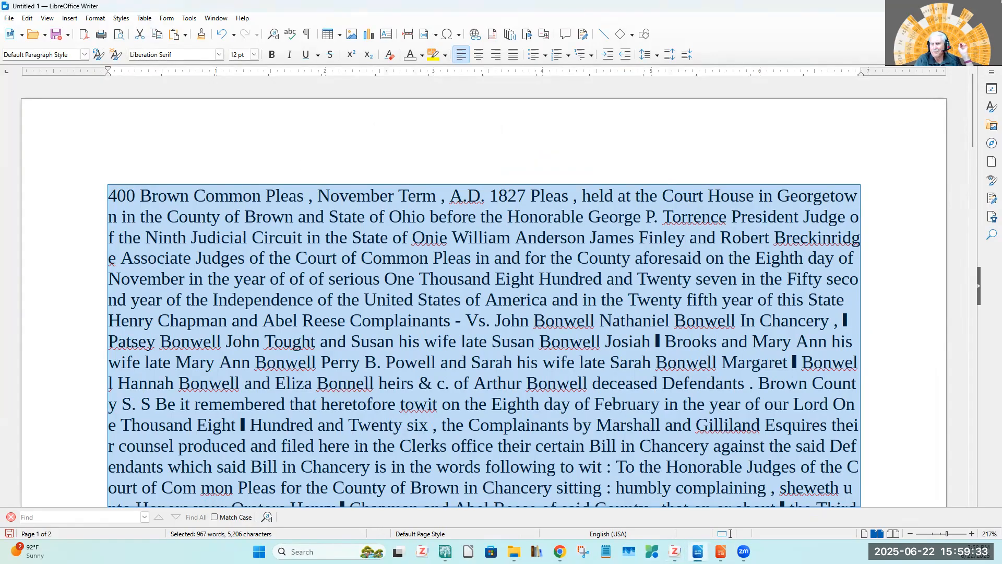
{"action": "left_click", "coordinate": [990, 6]}
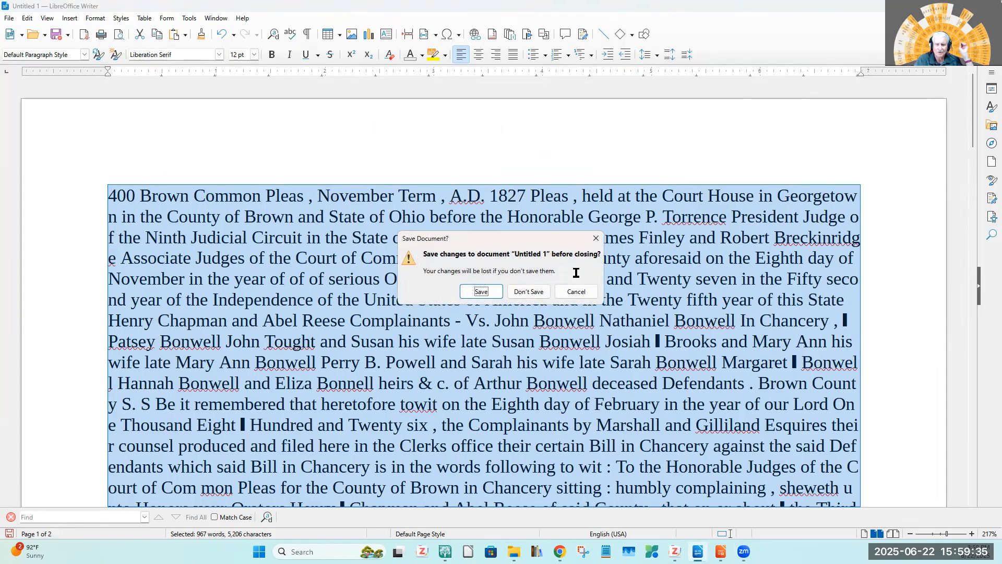
{"action": "left_click", "coordinate": [528, 291]}
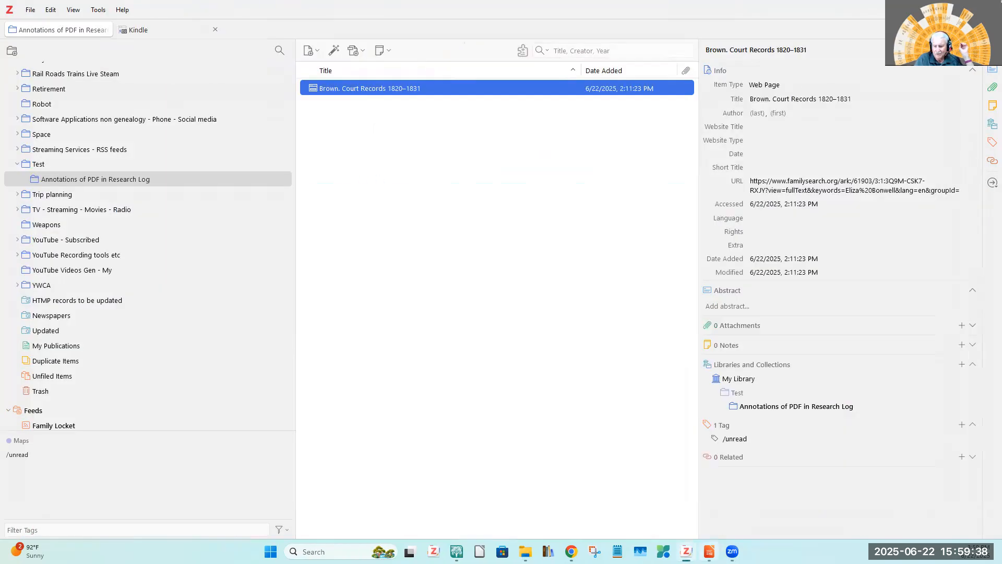
{"action": "mouse_move", "coordinate": [709, 551]}
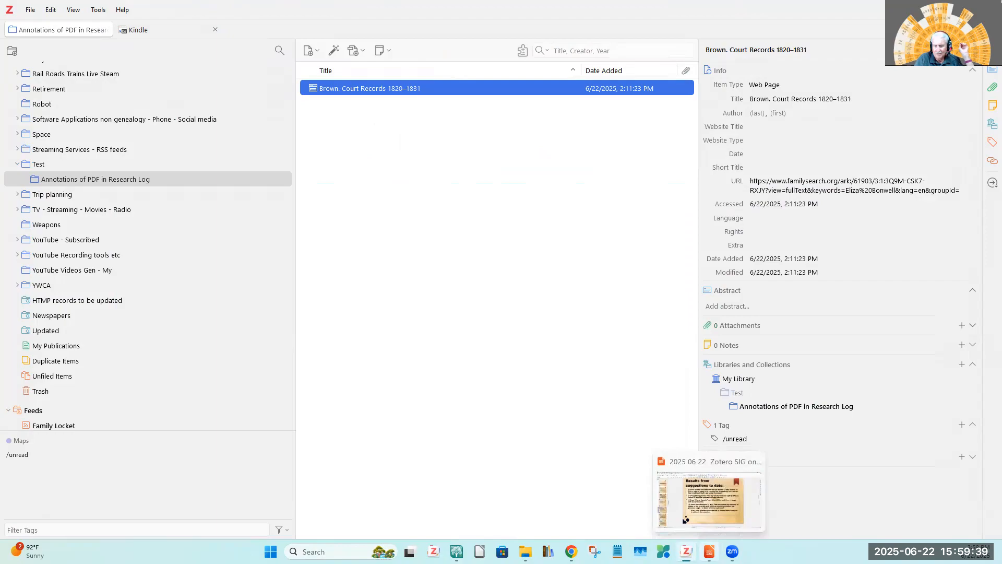
{"action": "left_click", "coordinate": [685, 519]}
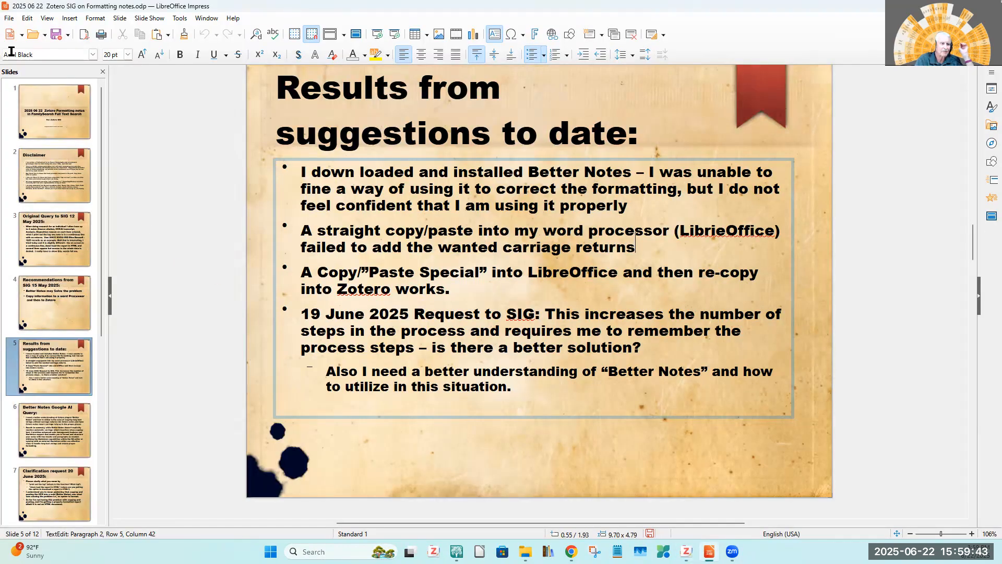
{"action": "left_click", "coordinate": [9, 17]}
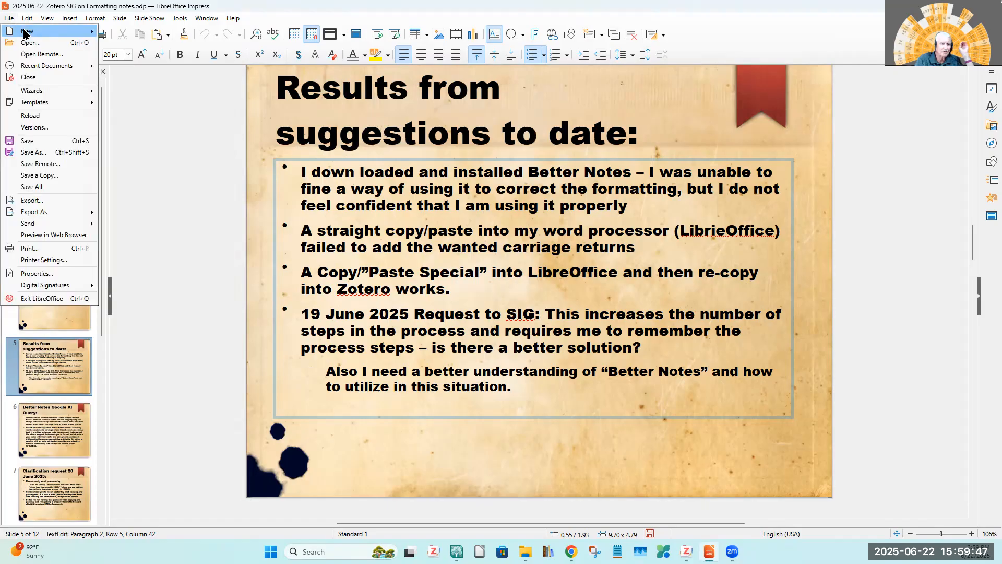
{"action": "mouse_move", "coordinate": [26, 31]}
{"action": "left_click", "coordinate": [137, 31]}
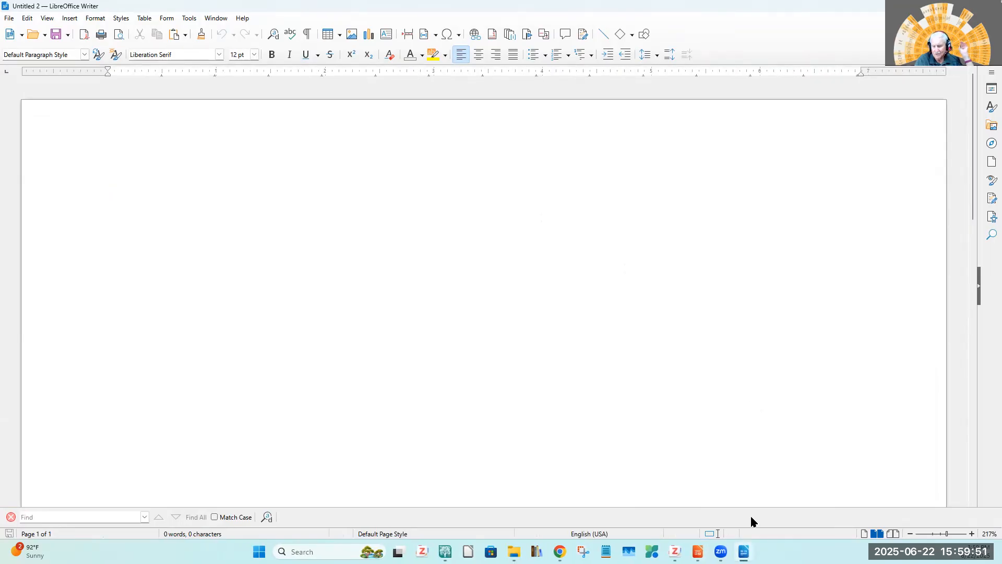
Copy the selected full transcript from the FamilySearch page in Chrome and paste it as unformatted text into the blank Writer document.
{"action": "left_click", "coordinate": [560, 551]}
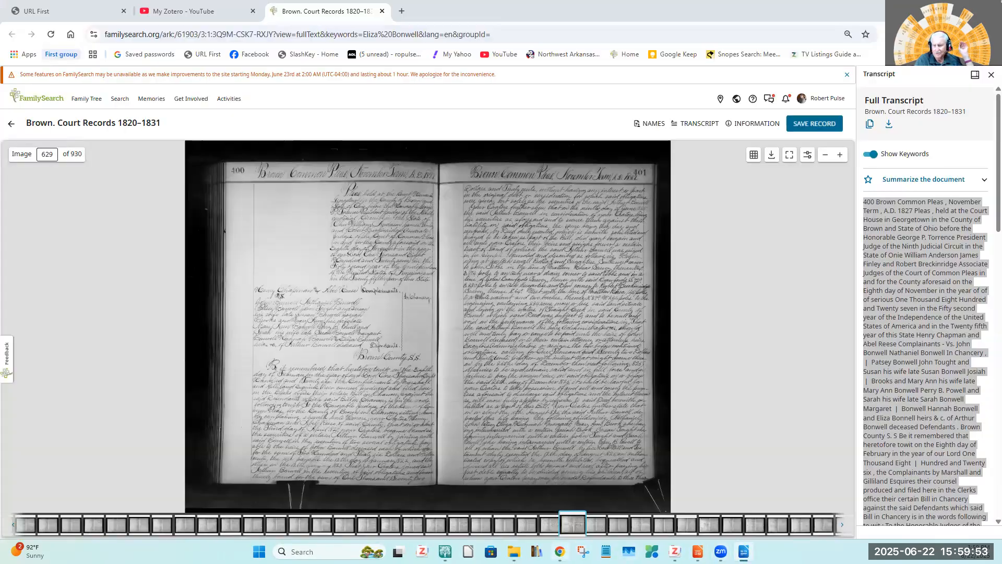
{"action": "right_click", "coordinate": [914, 318]}
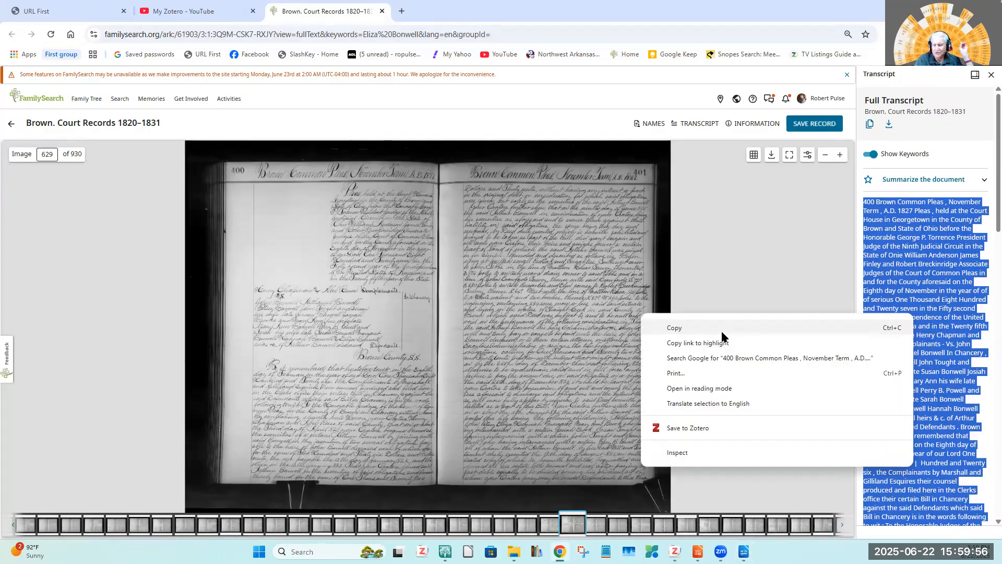
{"action": "left_click", "coordinate": [668, 328]}
{"action": "left_click", "coordinate": [744, 551]}
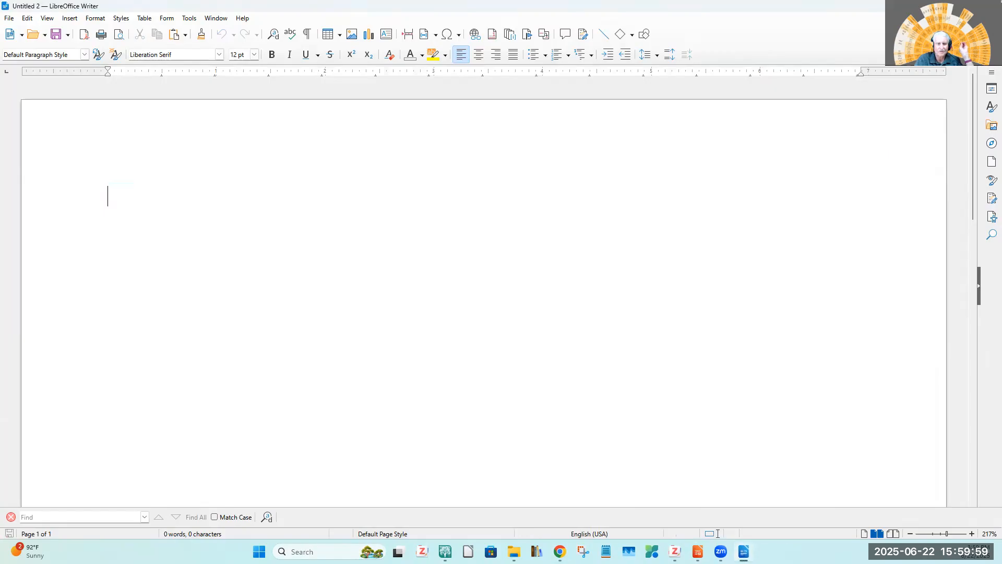
{"action": "right_click", "coordinate": [258, 206]}
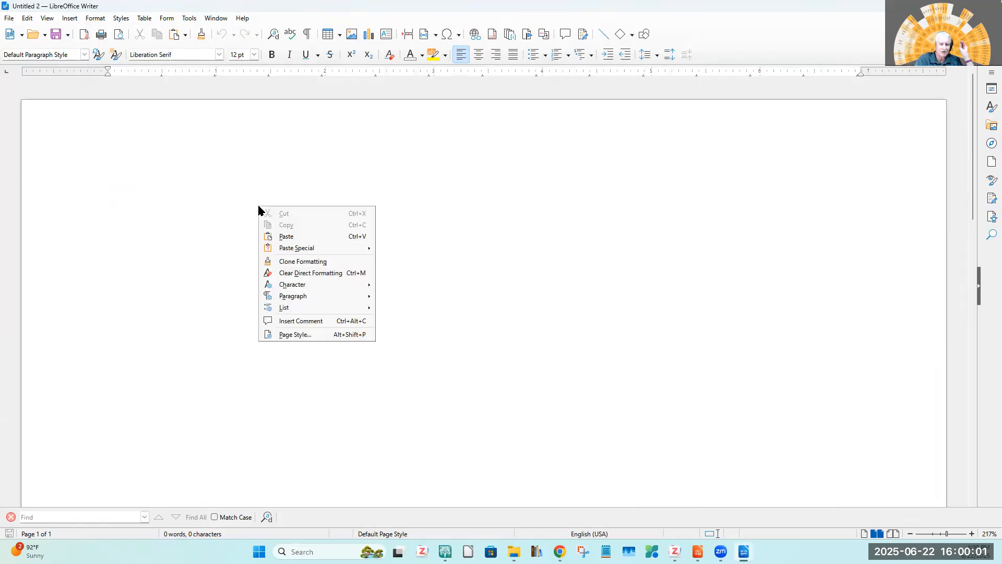
{"action": "mouse_move", "coordinate": [294, 250]}
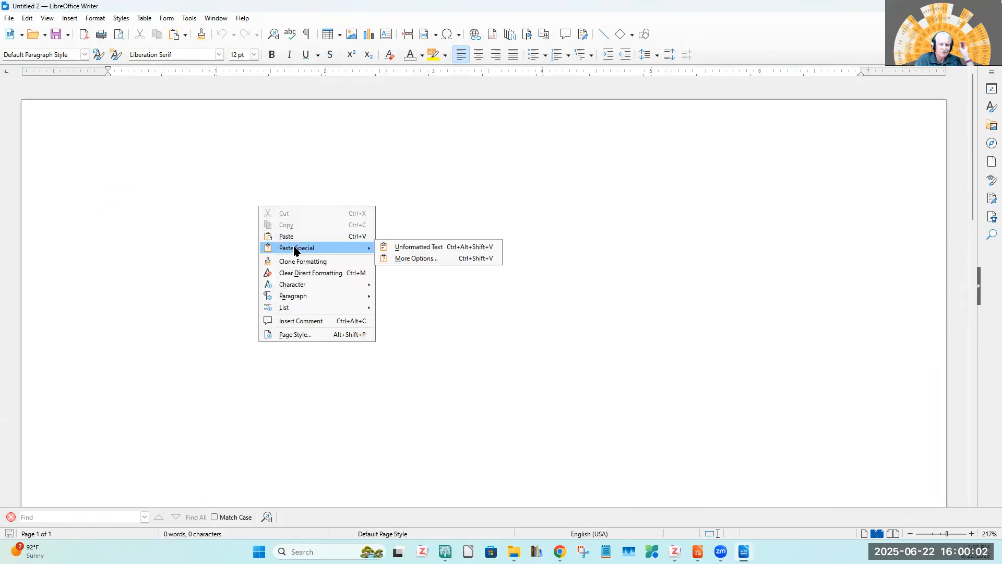
{"action": "left_click", "coordinate": [418, 247]}
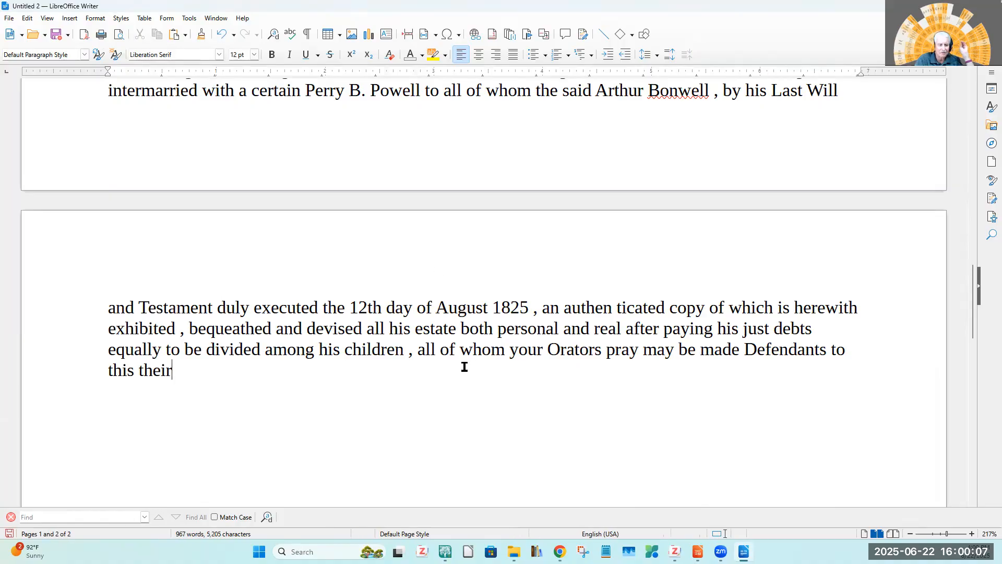
Copy the entire transcript from the Writer document and paste it into a new Zotero note under the Brown. Court Records 1820–1831 item.
{"action": "key", "text": "ctrl+a"}
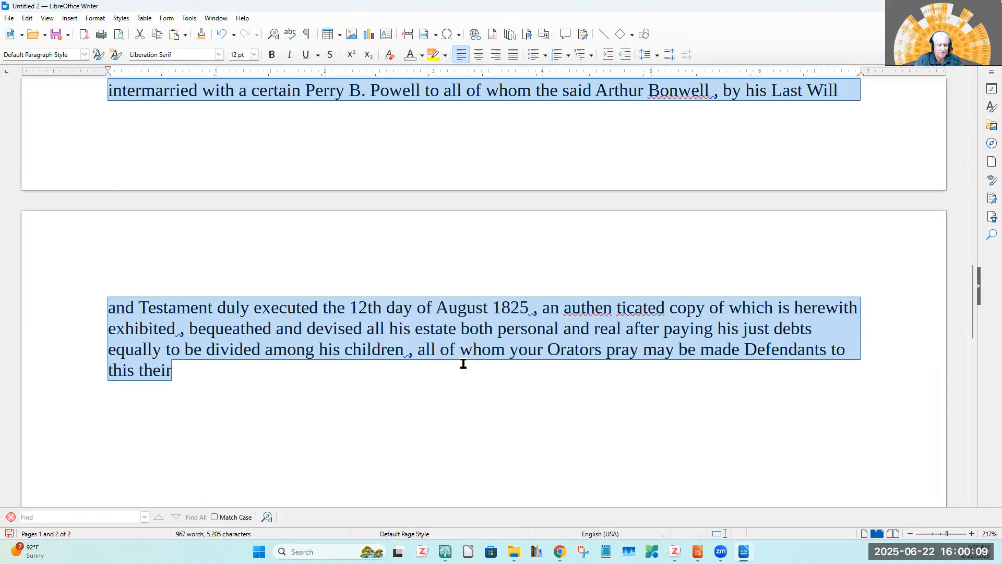
{"action": "right_click", "coordinate": [212, 326]}
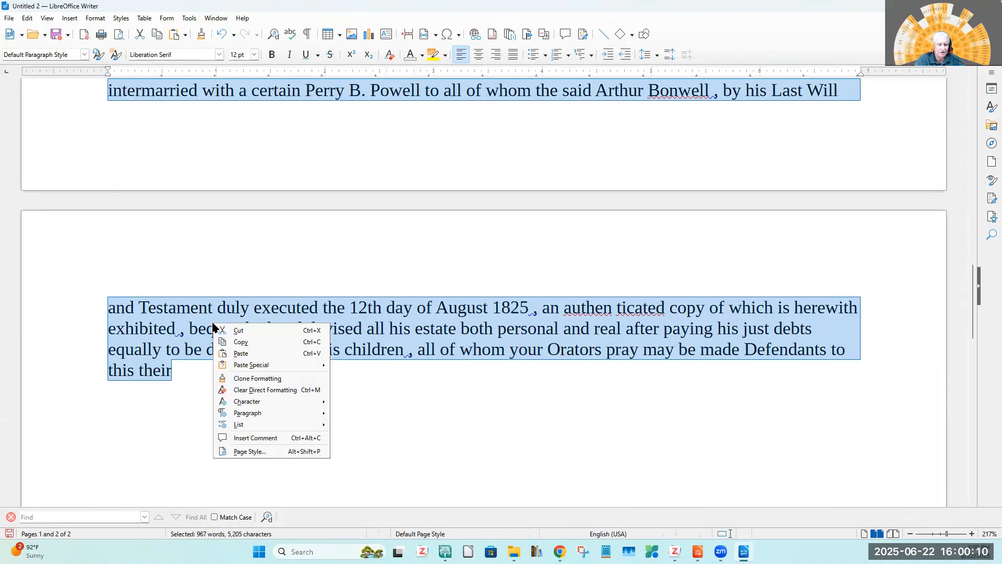
{"action": "left_click", "coordinate": [244, 343]}
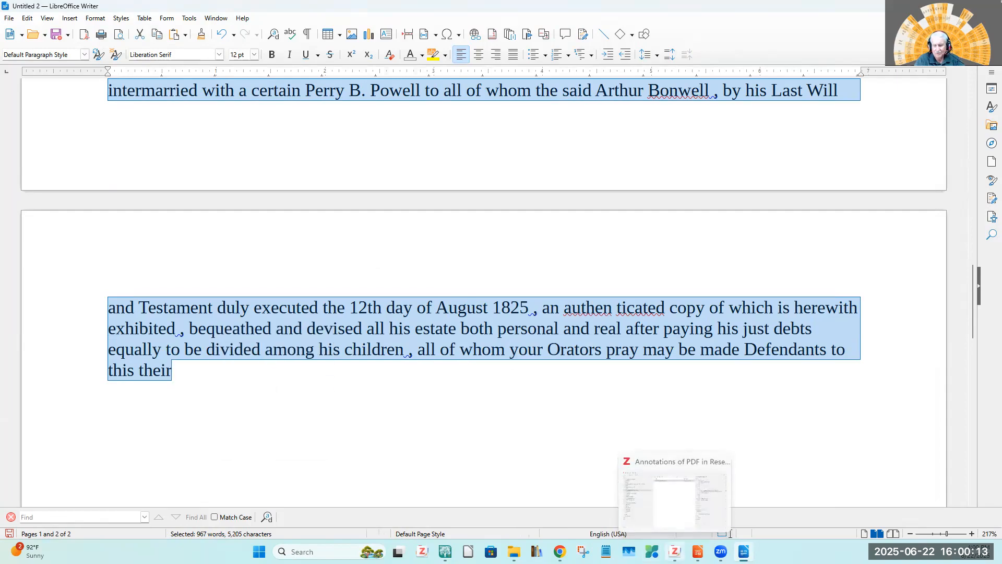
{"action": "left_click", "coordinate": [675, 551]}
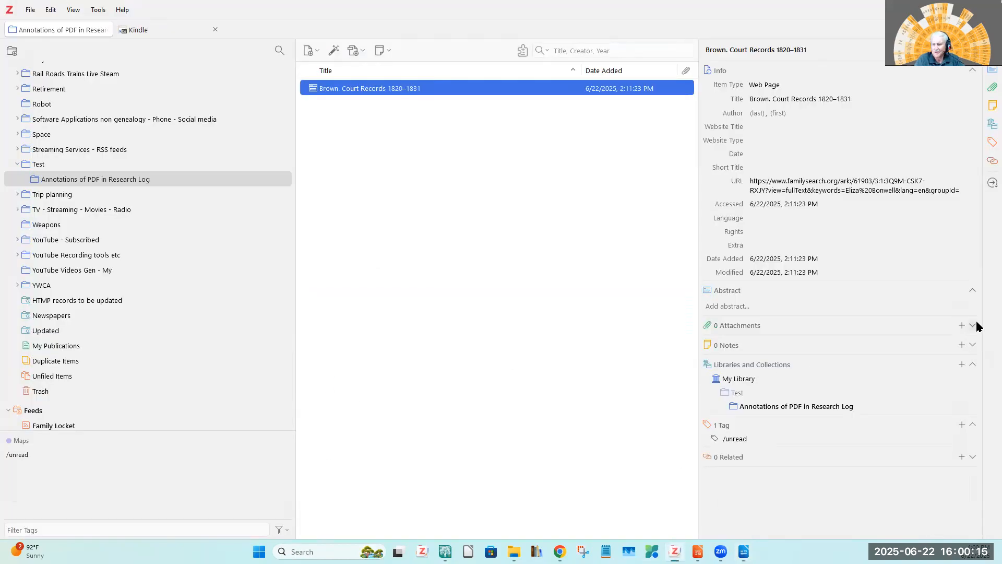
{"action": "left_click", "coordinate": [961, 345]}
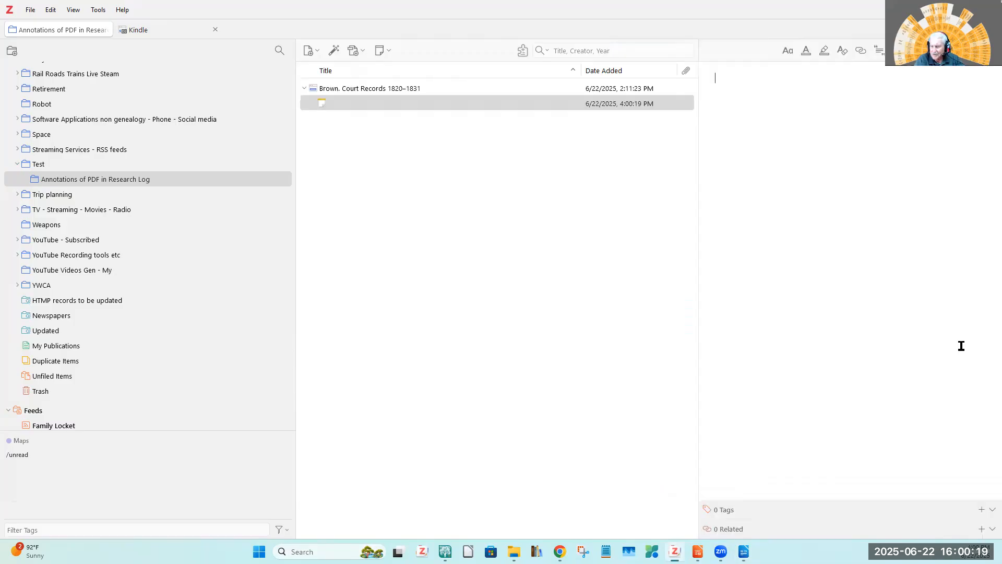
{"action": "right_click", "coordinate": [733, 146]}
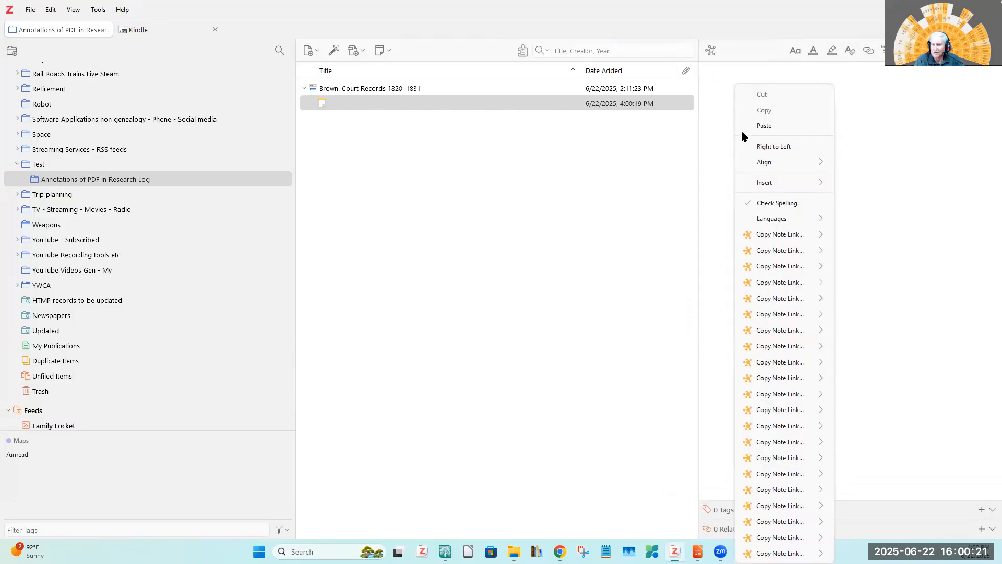
{"action": "left_click", "coordinate": [765, 126]}
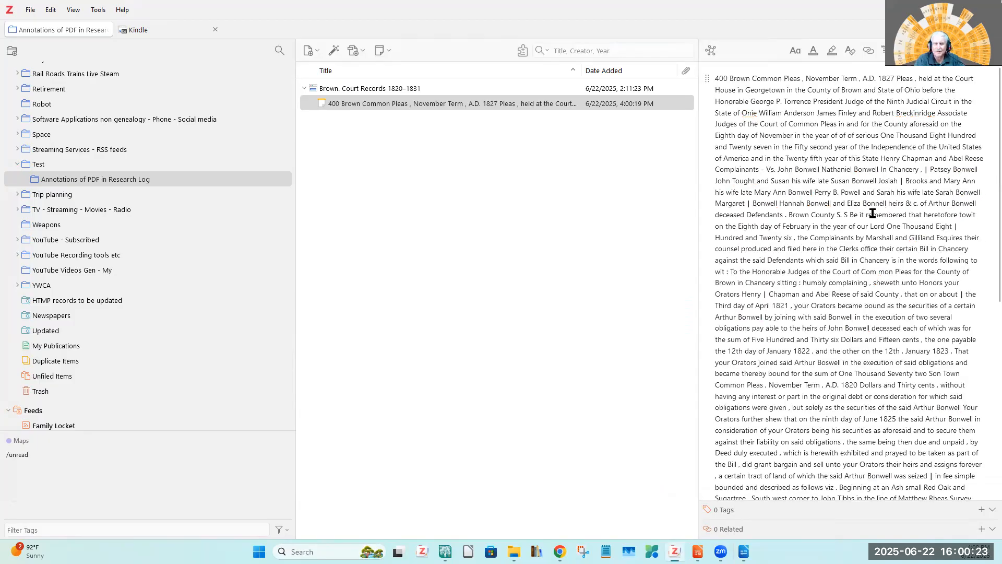
Generate a Zotero report from the Brown. Court Records 1820–1831 item.
{"action": "left_click", "coordinate": [360, 88]}
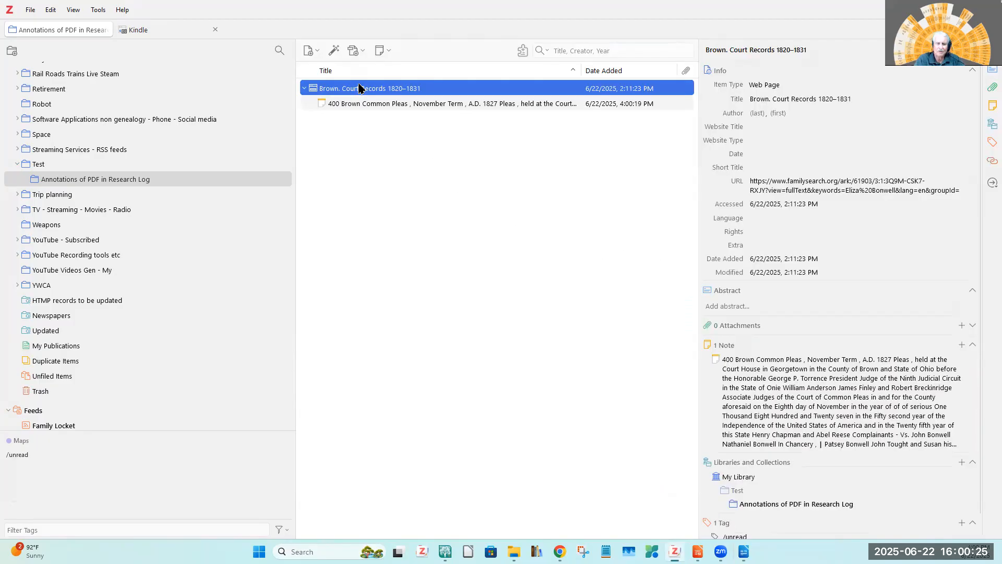
{"action": "right_click", "coordinate": [359, 88]}
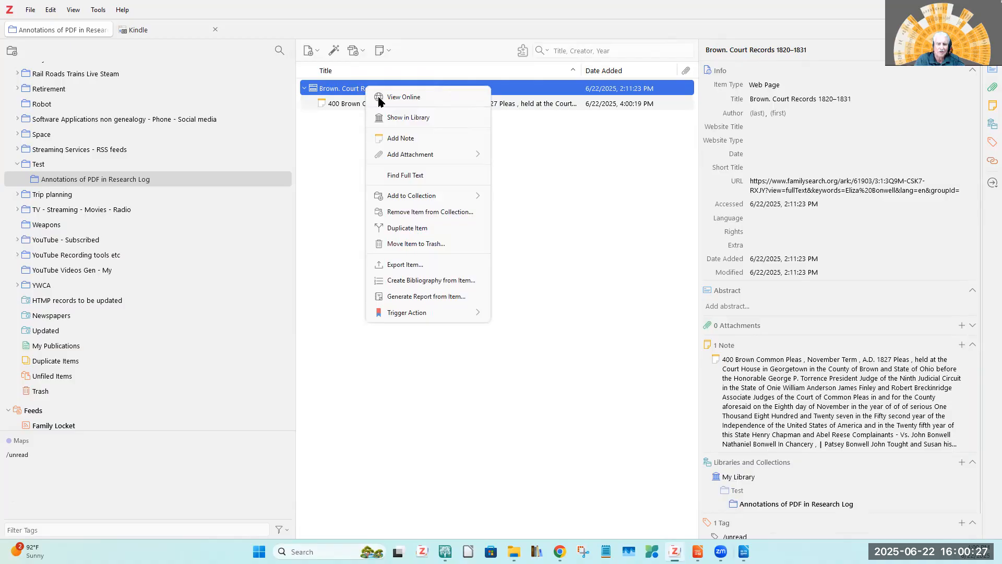
{"action": "left_click", "coordinate": [421, 296]}
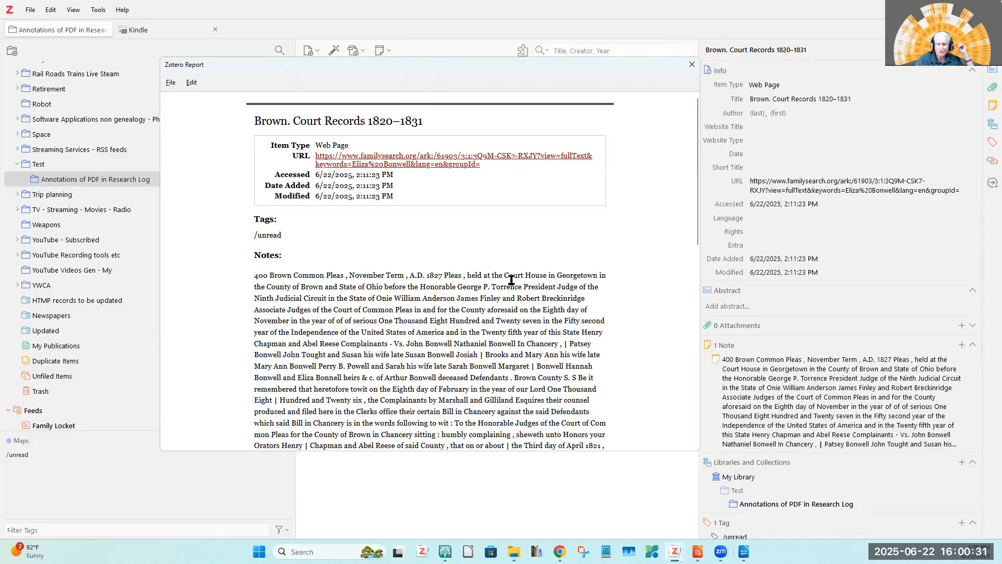
Examine the note text in the report from beginning to end for line wrapping and completeness, and switch to the LibreOffice Impress presentation.
{"action": "scroll", "coordinate": [511, 280], "scroll_direction": "down", "scroll_amount": 5}
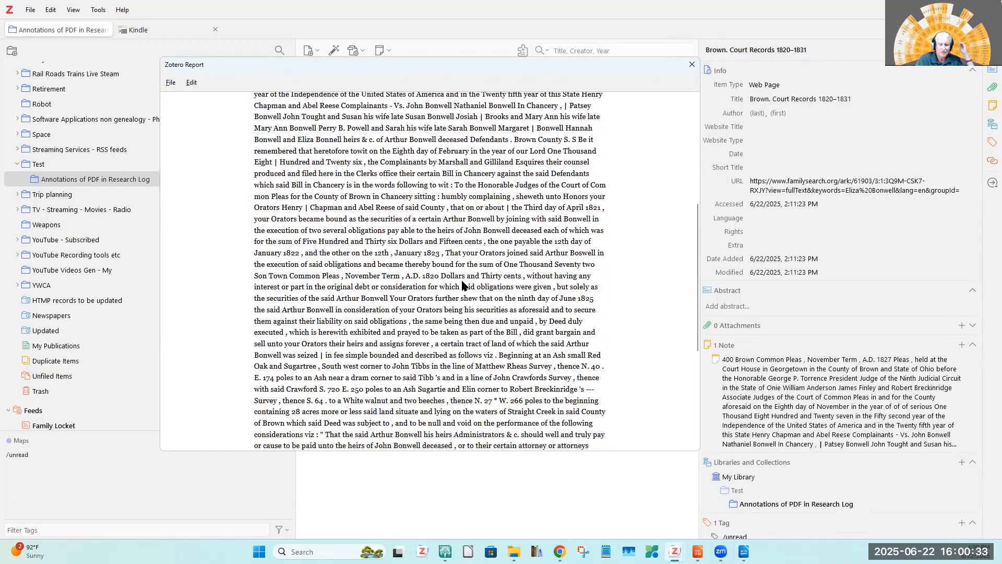
{"action": "scroll", "coordinate": [462, 285], "scroll_direction": "down", "scroll_amount": 2}
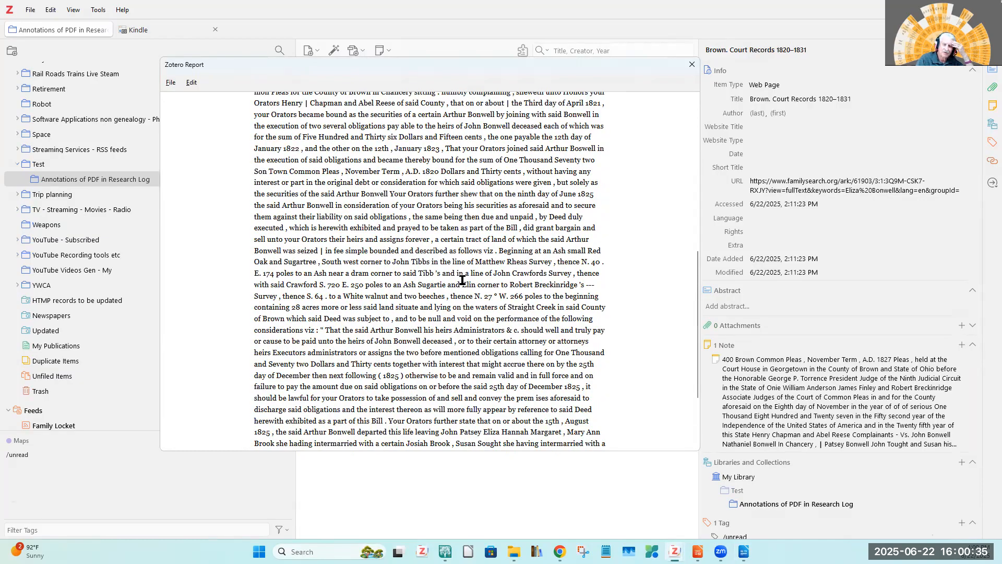
{"action": "scroll", "coordinate": [462, 280], "scroll_direction": "down", "scroll_amount": 2}
{"action": "scroll", "coordinate": [462, 280], "scroll_direction": "up", "scroll_amount": 4}
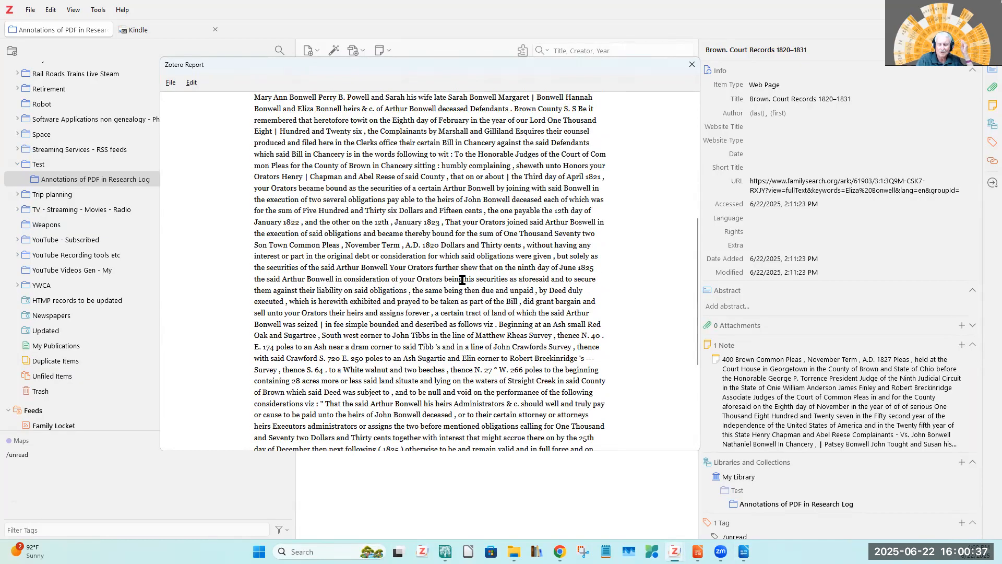
{"action": "scroll", "coordinate": [463, 281], "scroll_direction": "up", "scroll_amount": 3}
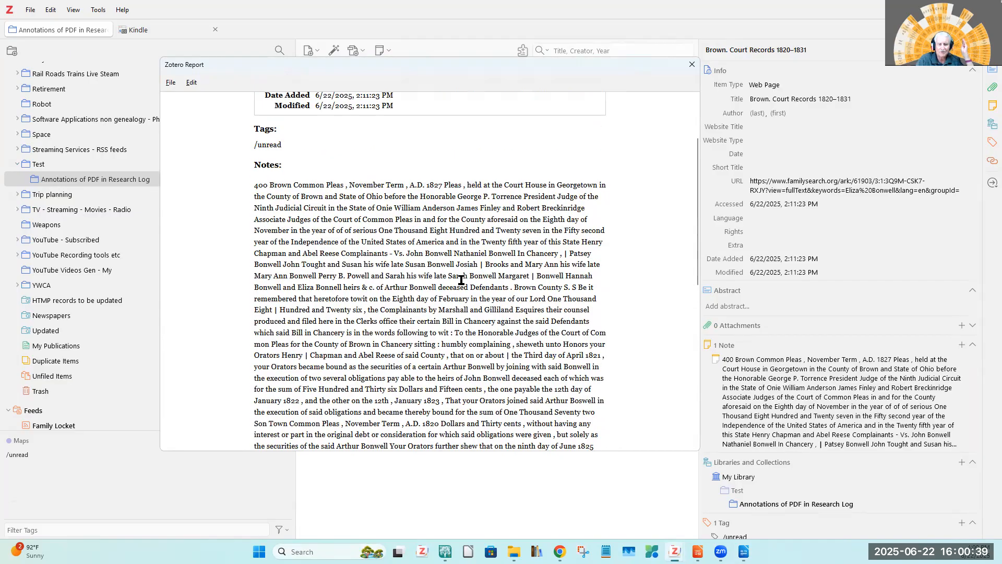
{"action": "scroll", "coordinate": [461, 280], "scroll_direction": "up", "scroll_amount": 4}
{"action": "scroll", "coordinate": [461, 280], "scroll_direction": "down", "scroll_amount": 6}
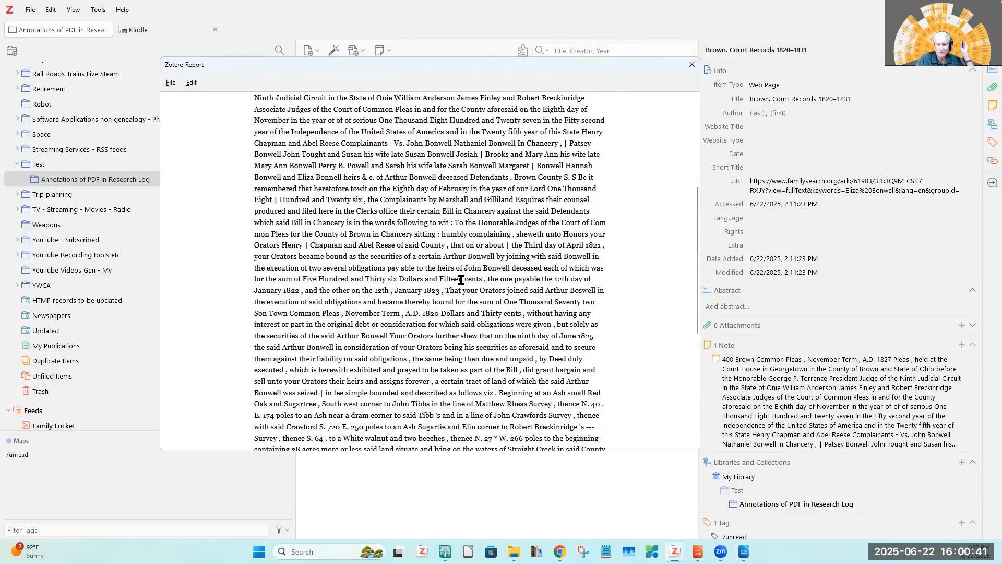
{"action": "scroll", "coordinate": [461, 280], "scroll_direction": "down", "scroll_amount": 5}
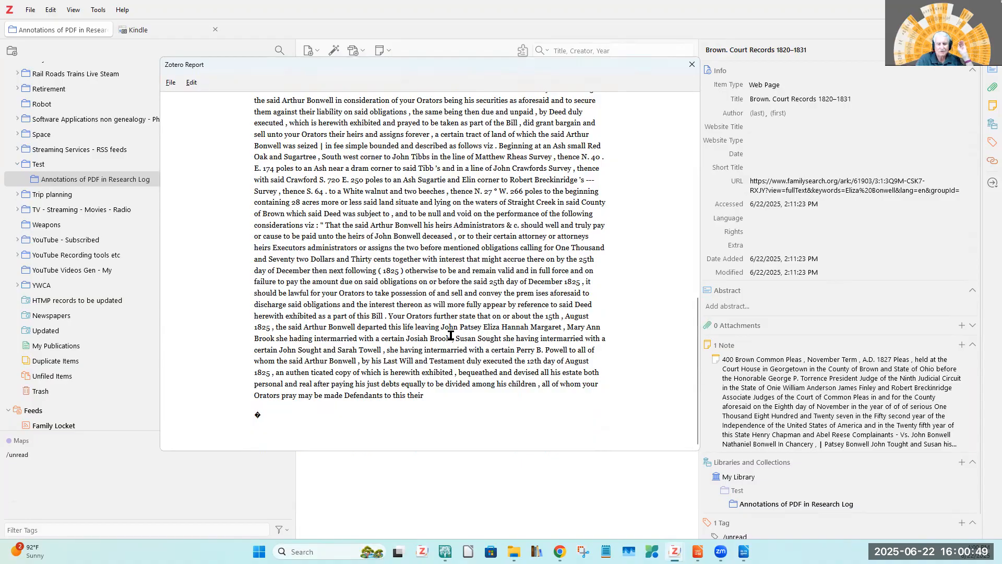
{"action": "scroll", "coordinate": [451, 335], "scroll_direction": "up", "scroll_amount": 7}
{"action": "scroll", "coordinate": [451, 335], "scroll_direction": "up", "scroll_amount": 1}
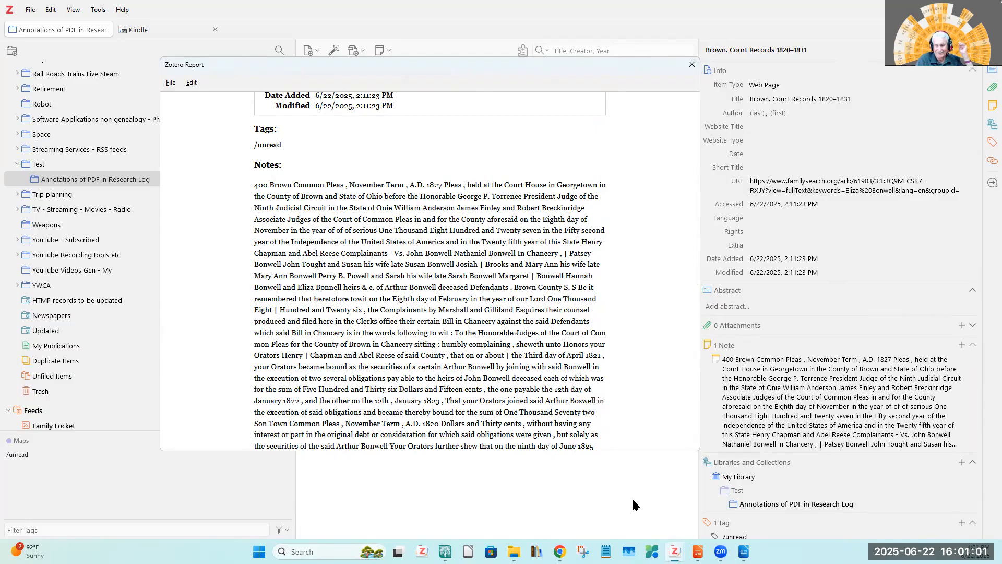
{"action": "left_click", "coordinate": [697, 551]}
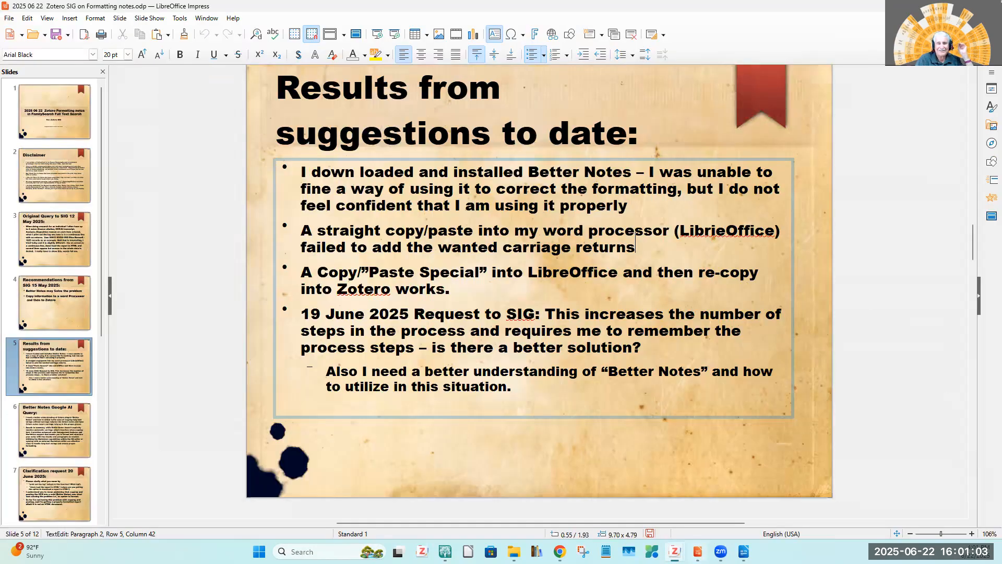
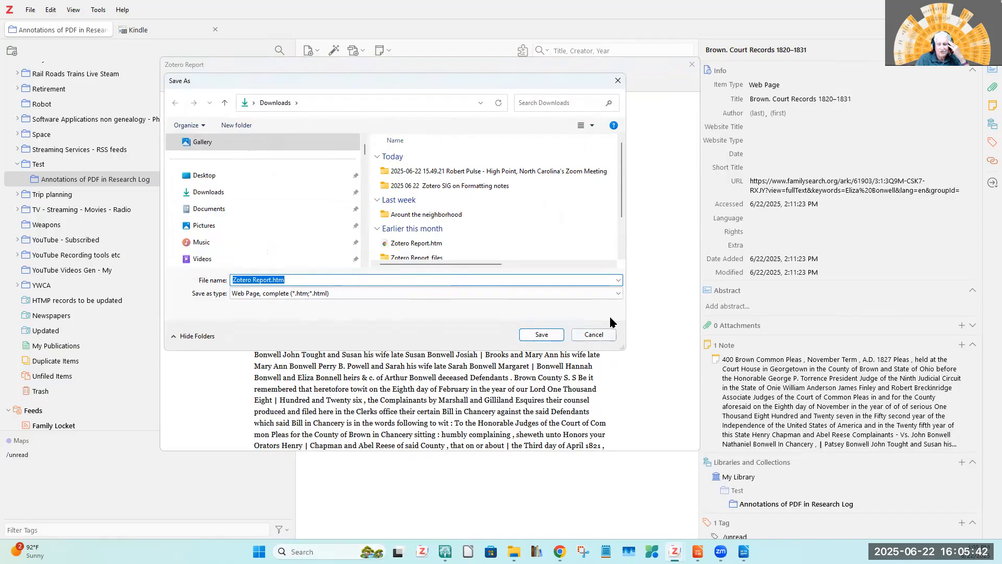
Save the report to the Downloads folder as a complete web page named xxxxx, without replacing the existing Zotero Report.htm.
{"action": "left_click", "coordinate": [618, 293]}
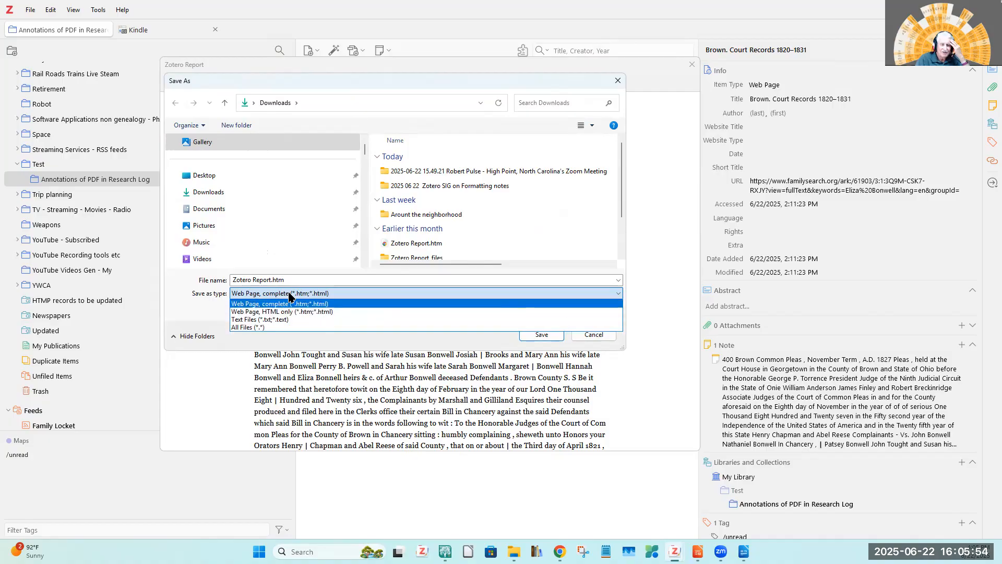
{"action": "left_click", "coordinate": [302, 304]}
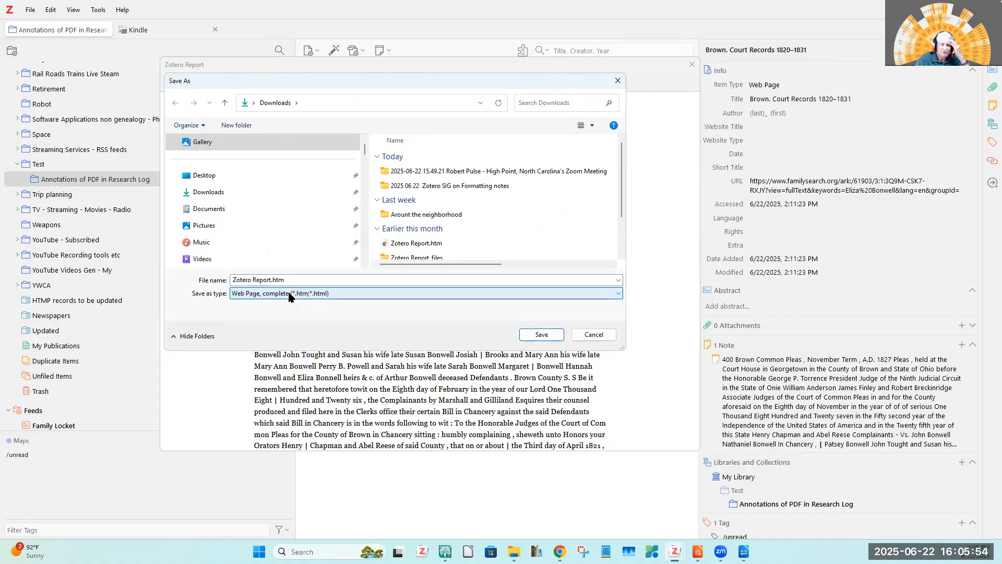
{"action": "left_click", "coordinate": [541, 334]}
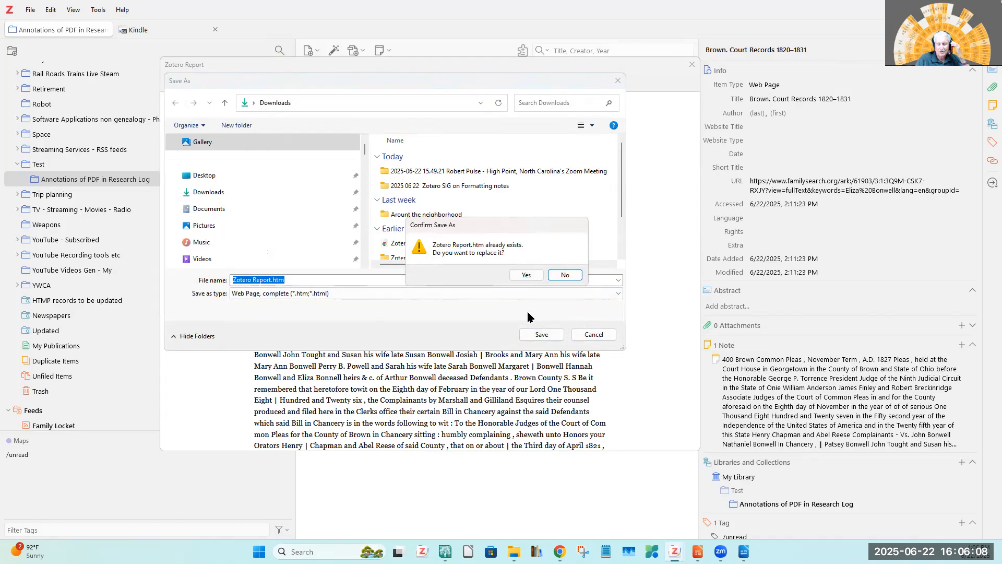
{"action": "left_click", "coordinate": [564, 275]}
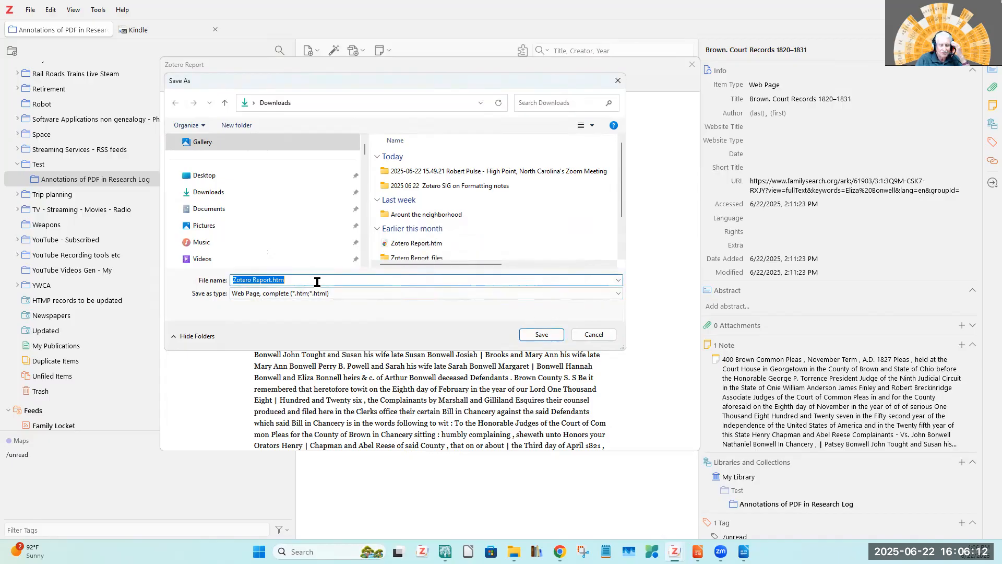
{"action": "type", "text": "xxxxx"}
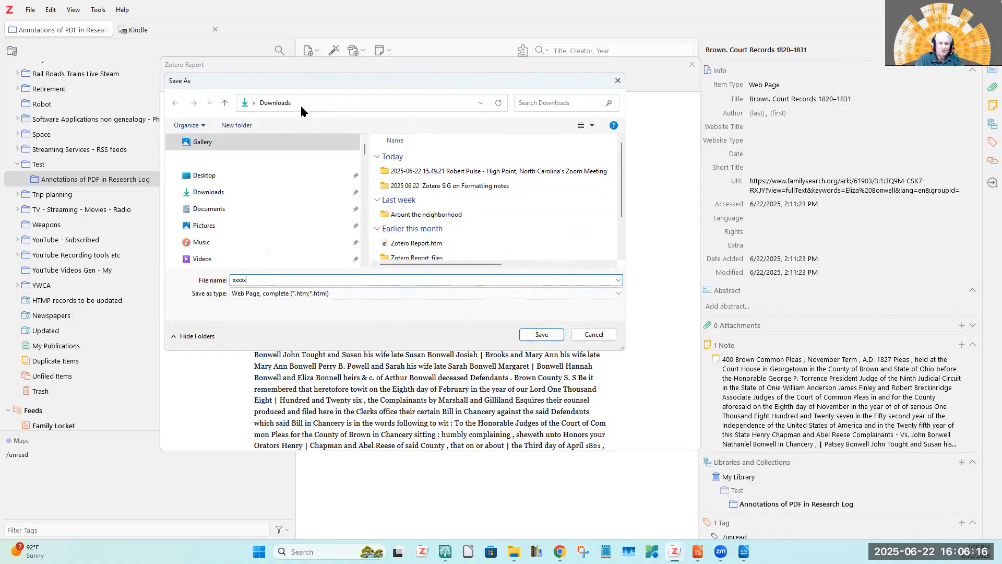
{"action": "left_click", "coordinate": [552, 335]}
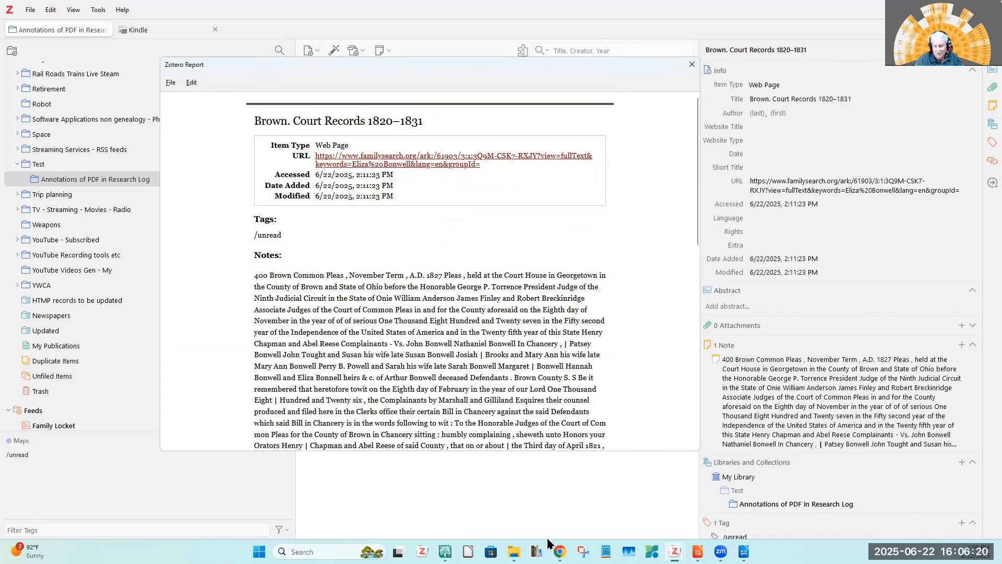
Switch to File Explorer and open the saved xxxxx.htm report from the Downloads folder in Chrome.
{"action": "left_click", "coordinate": [514, 551]}
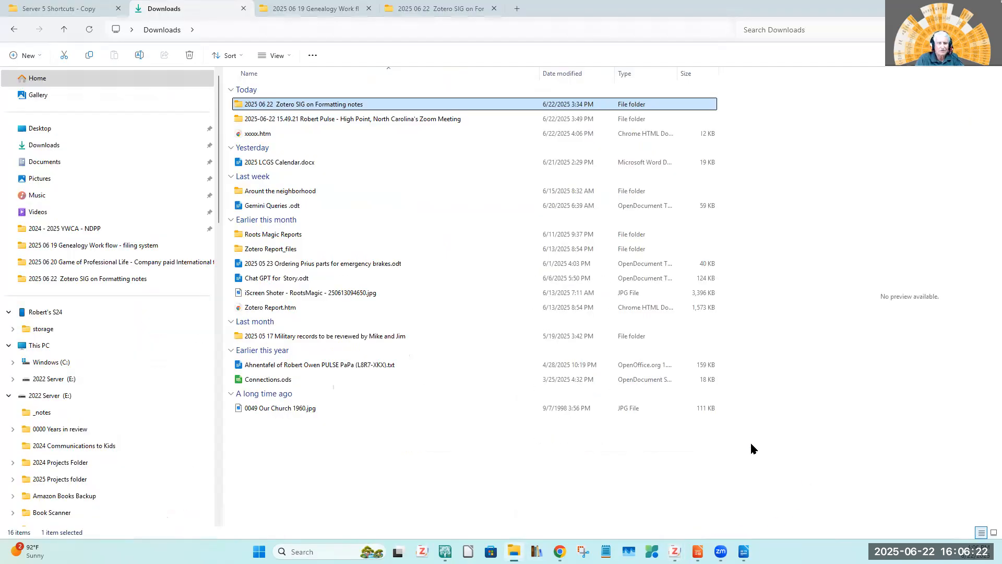
{"action": "left_click", "coordinate": [252, 135]}
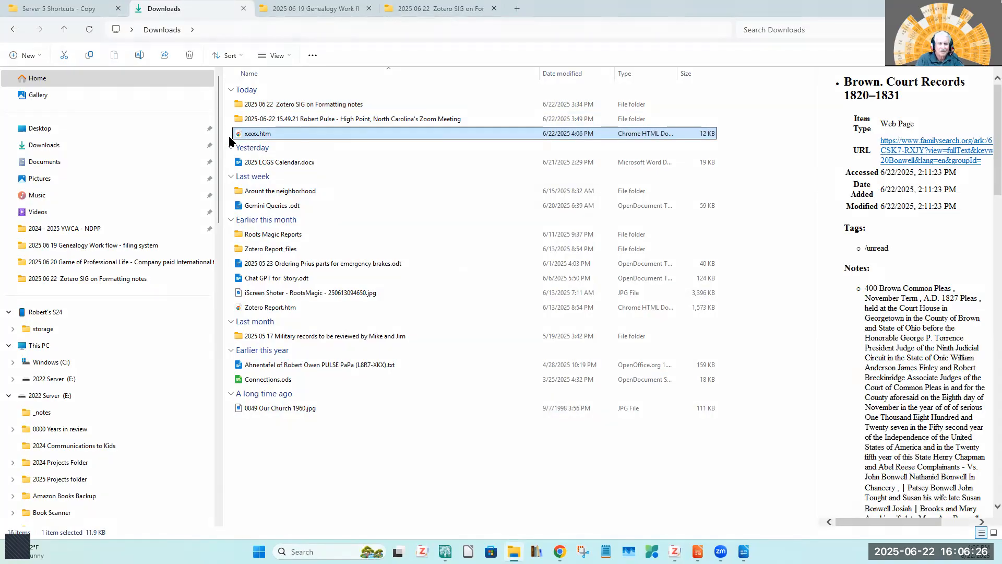
{"action": "double_click", "coordinate": [239, 136]}
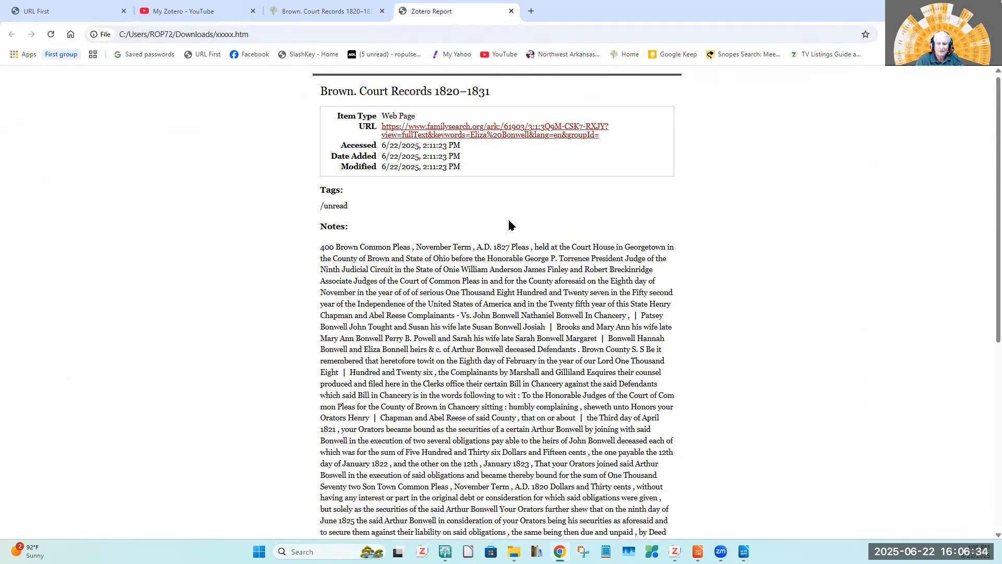
Review the saved report, follow its FamilySearch URL to the source record, and return to the report.
{"action": "scroll", "coordinate": [509, 225], "scroll_direction": "down", "scroll_amount": 6}
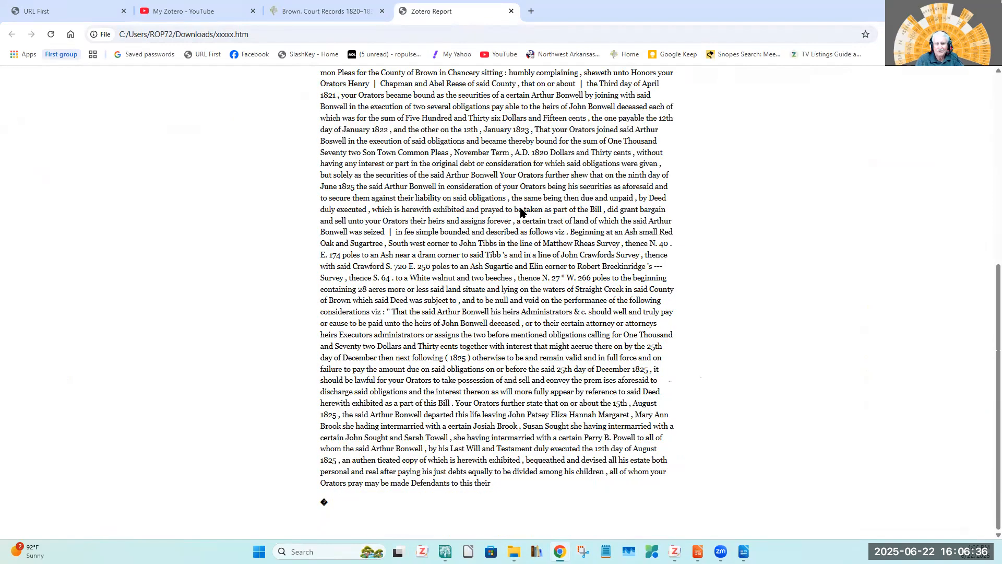
{"action": "scroll", "coordinate": [522, 211], "scroll_direction": "up", "scroll_amount": 6}
{"action": "left_click", "coordinate": [502, 139]}
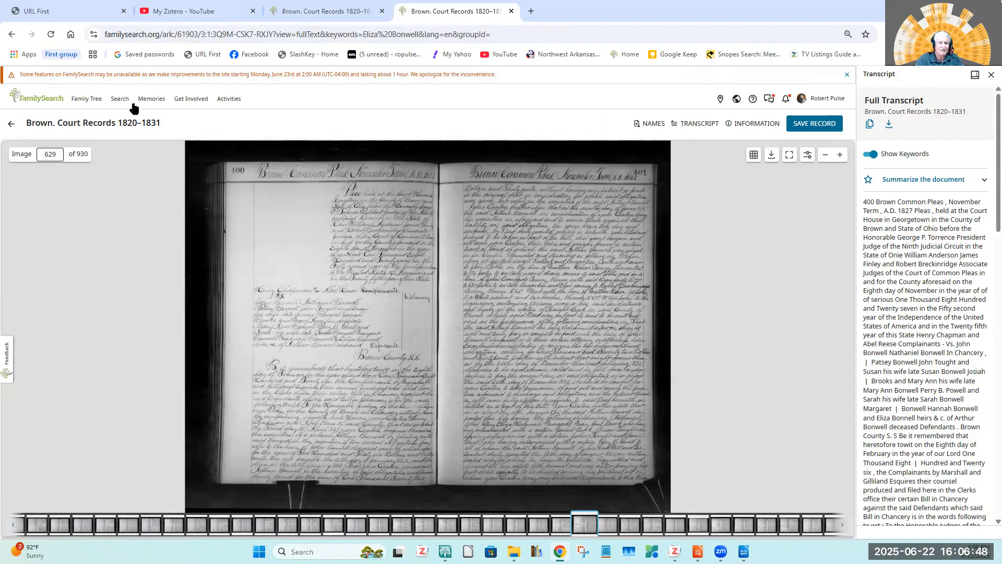
{"action": "left_click", "coordinate": [11, 35]}
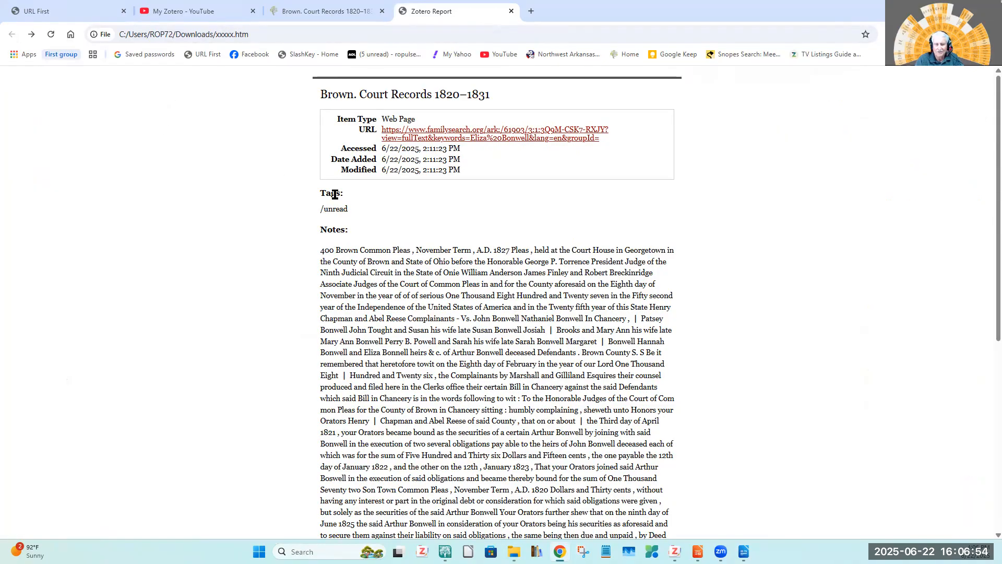
Examine the note text in the saved HTML report and compare it with the original FamilySearch transcript page.
{"action": "scroll", "coordinate": [504, 291], "scroll_direction": "down", "scroll_amount": 2}
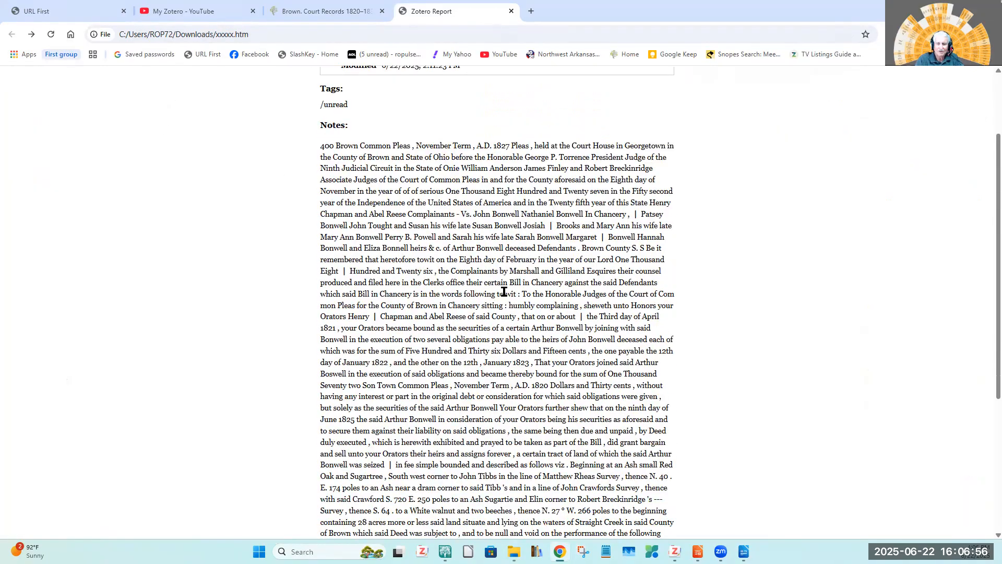
{"action": "scroll", "coordinate": [504, 291], "scroll_direction": "down", "scroll_amount": 1}
{"action": "scroll", "coordinate": [504, 291], "scroll_direction": "up", "scroll_amount": 3}
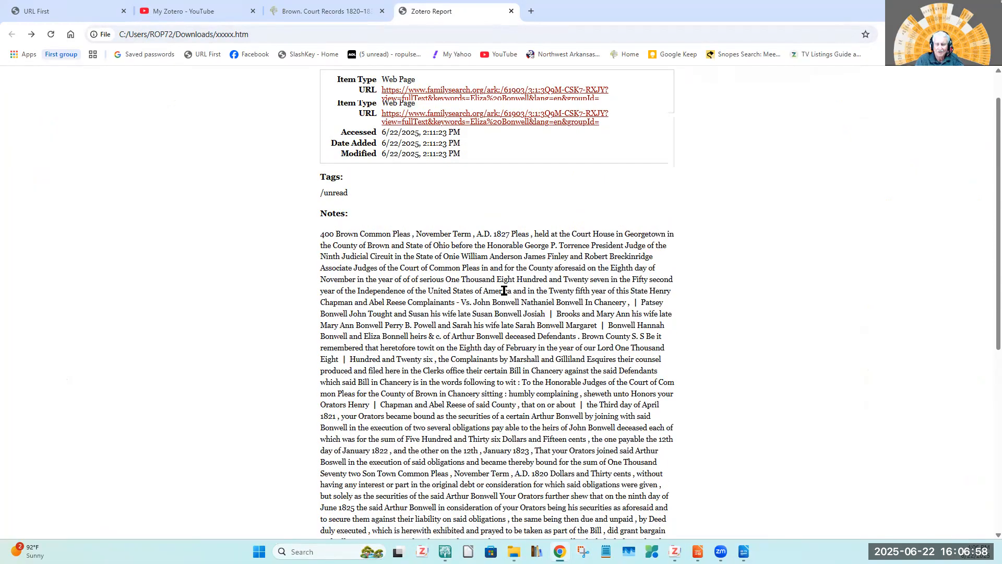
{"action": "scroll", "coordinate": [390, 241], "scroll_direction": "down", "scroll_amount": 3}
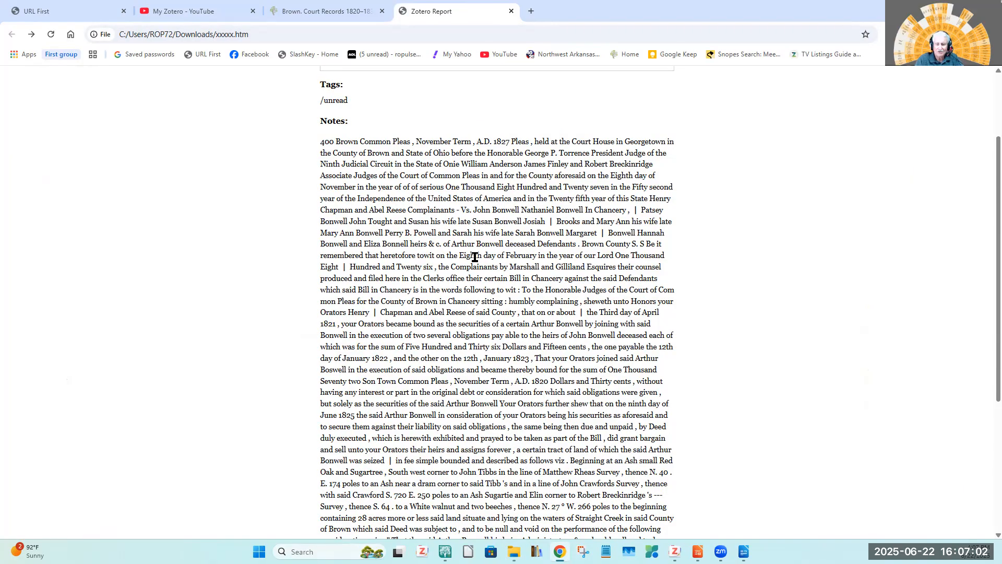
{"action": "scroll", "coordinate": [476, 256], "scroll_direction": "up", "scroll_amount": 3}
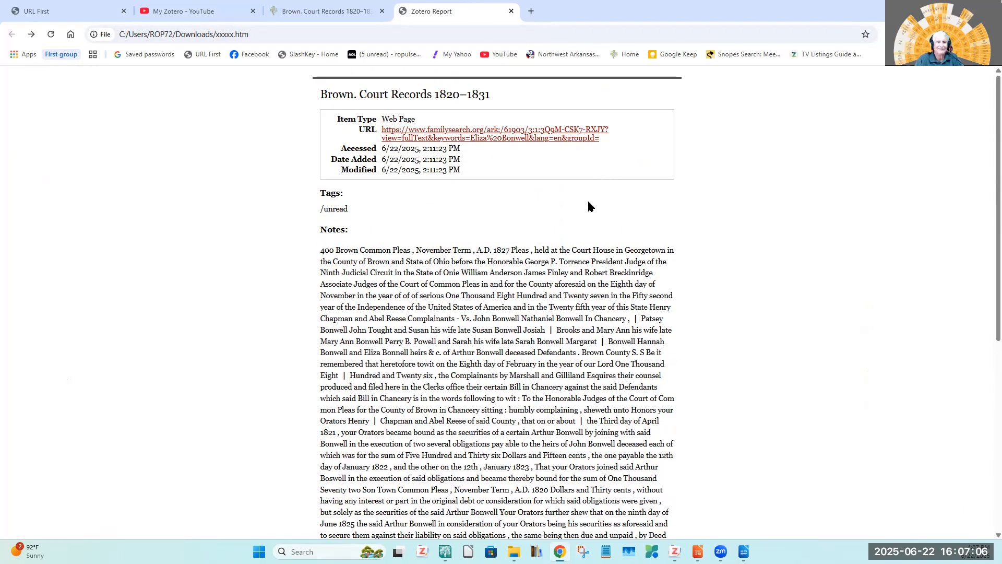
{"action": "left_click", "coordinate": [326, 11]}
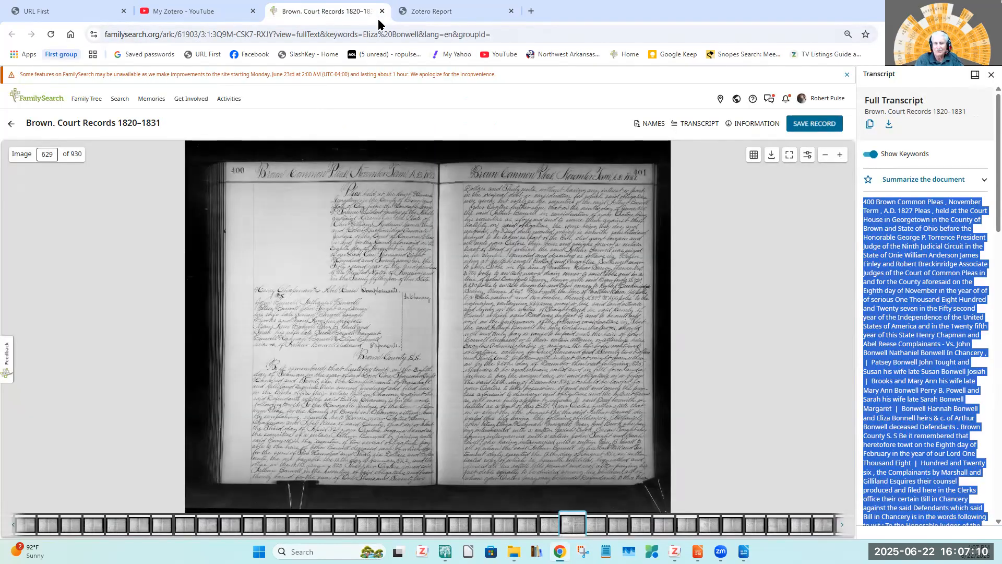
{"action": "left_click", "coordinate": [440, 13]}
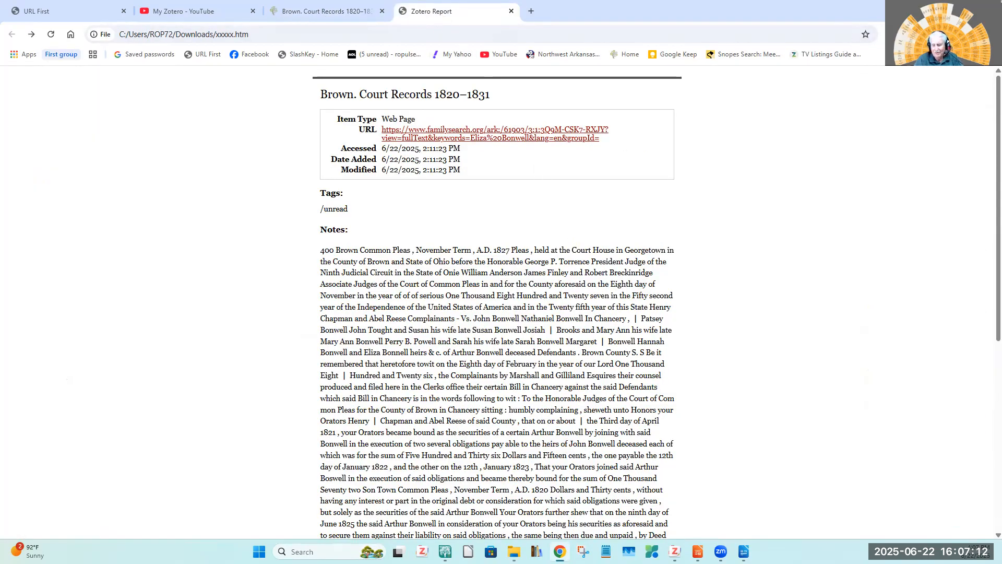
Switch to the LibreOffice Impress presentation and show the "Trial, TXT report" slide.
{"action": "mouse_move", "coordinate": [675, 551]}
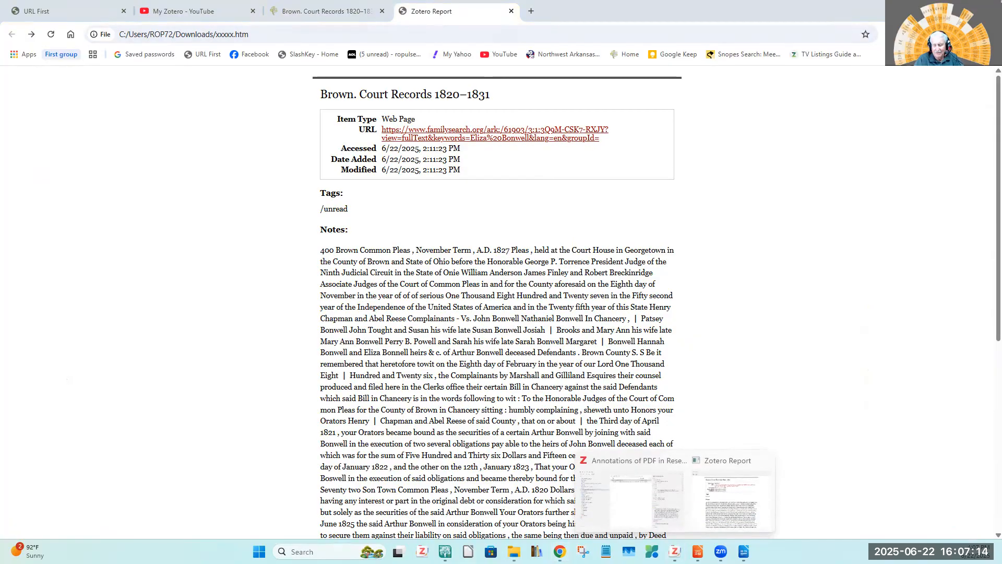
{"action": "left_click", "coordinate": [698, 551]}
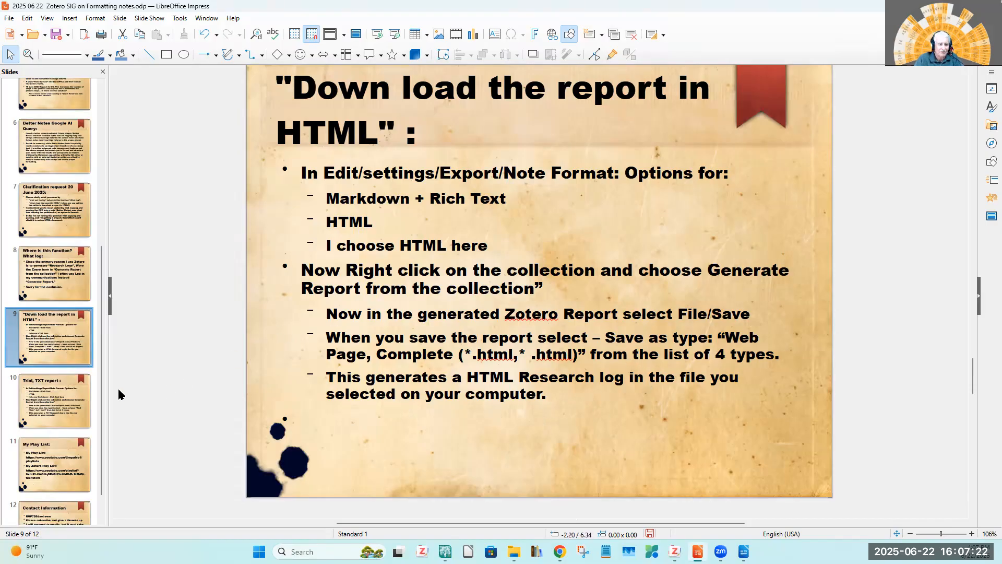
{"action": "left_click", "coordinate": [50, 400]}
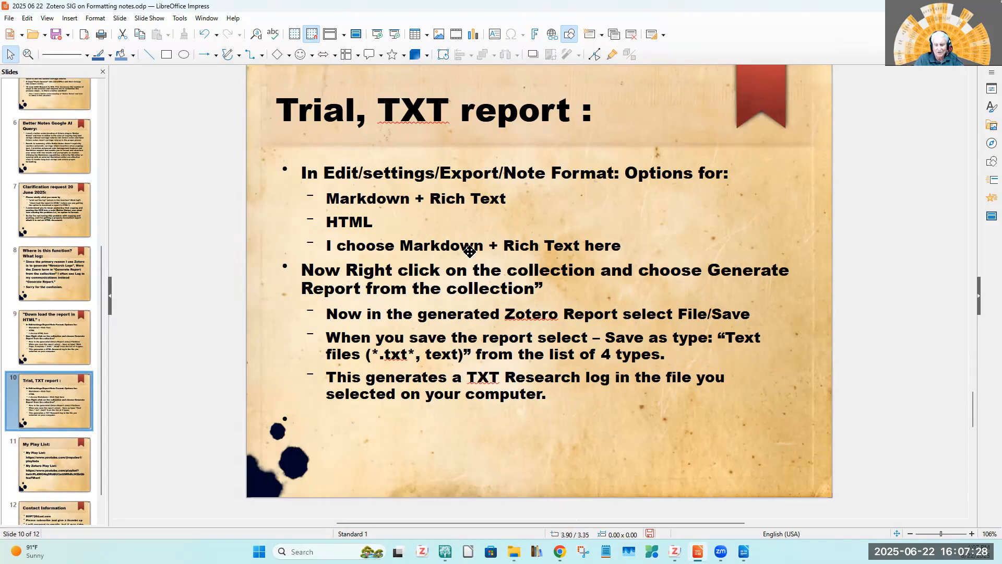
Return to the Zotero library and close the open Zotero Report window.
{"action": "mouse_move", "coordinate": [674, 552]}
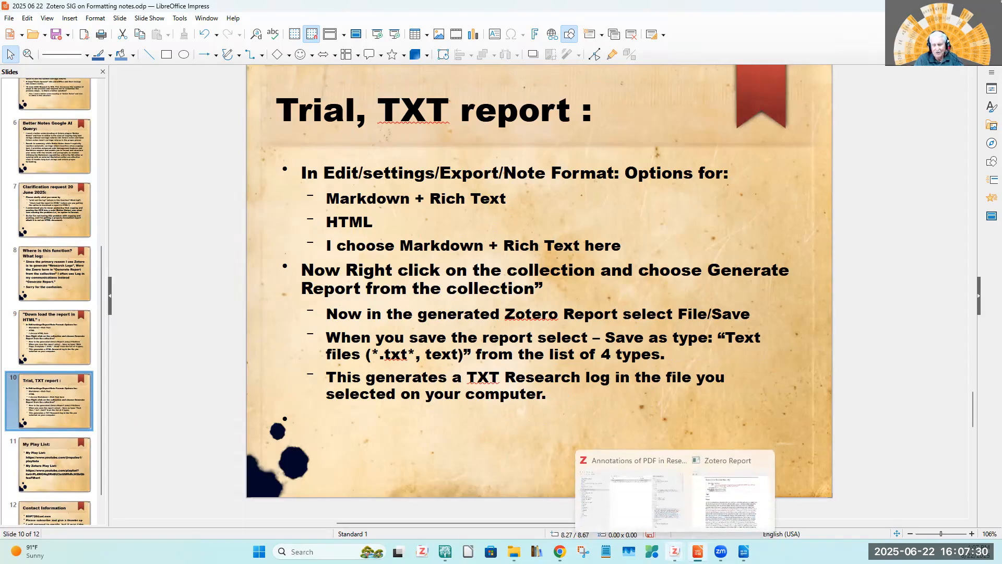
{"action": "left_click", "coordinate": [648, 529]}
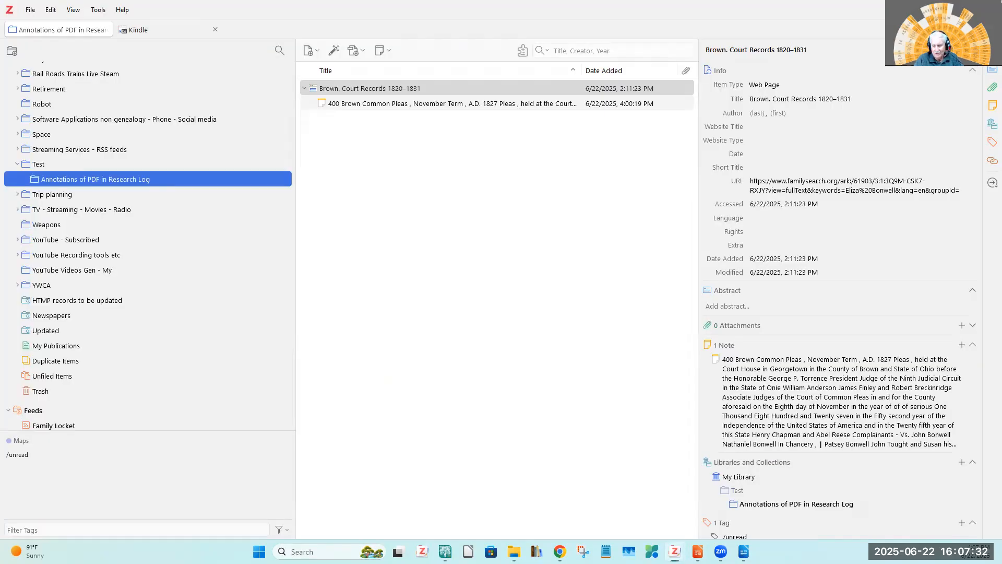
{"action": "left_click", "coordinate": [767, 460]}
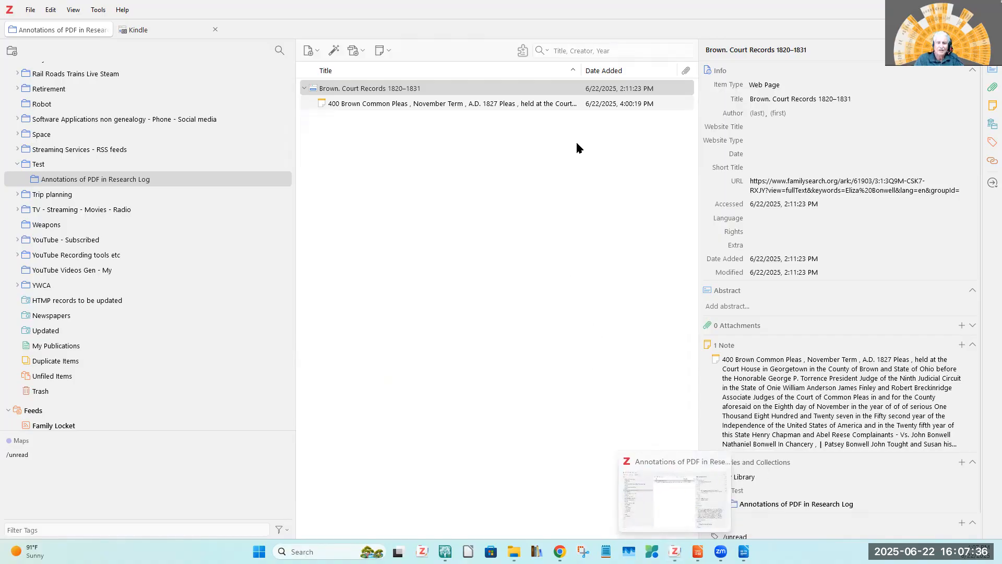
Set the export note format to Markdown + Rich Text in the Zotero settings and close them.
{"action": "right_click", "coordinate": [75, 181]}
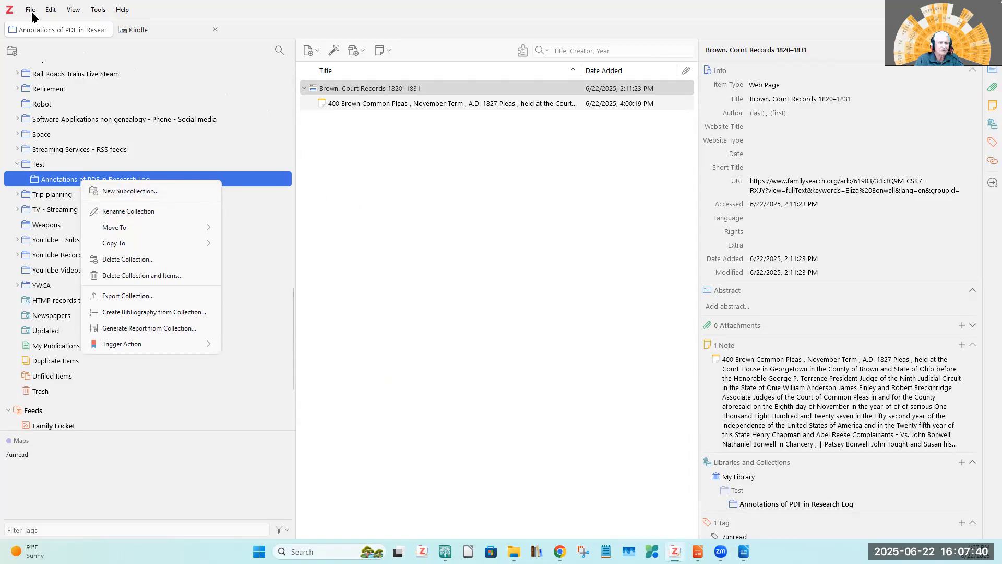
{"action": "left_click", "coordinate": [51, 11]}
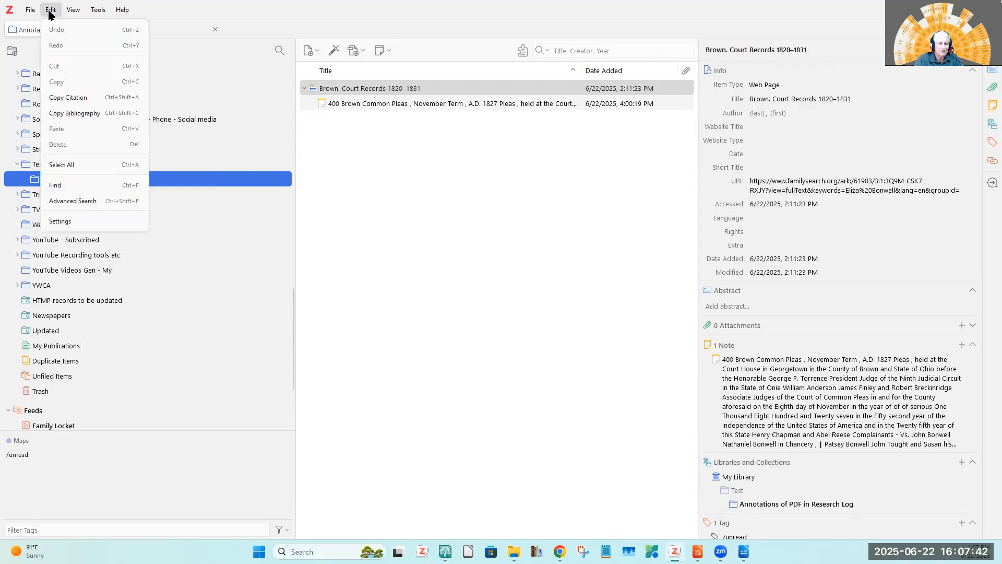
{"action": "left_click", "coordinate": [58, 222]}
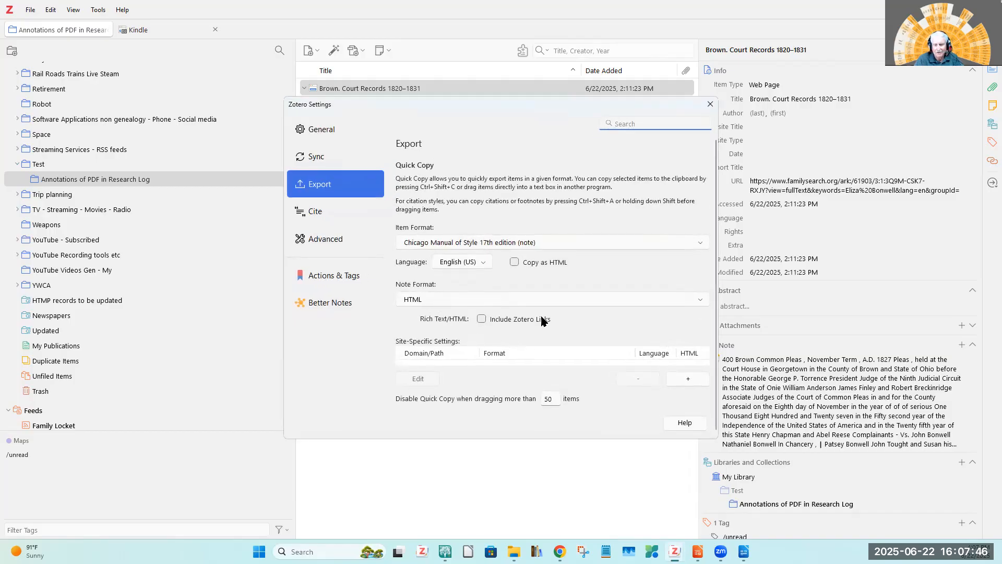
{"action": "left_click", "coordinate": [701, 301]}
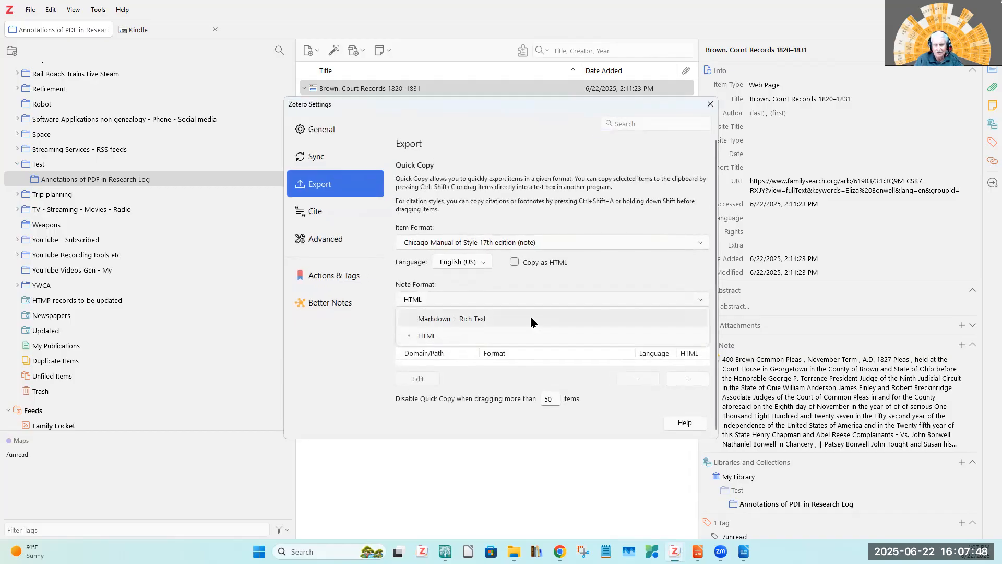
{"action": "left_click", "coordinate": [472, 319]}
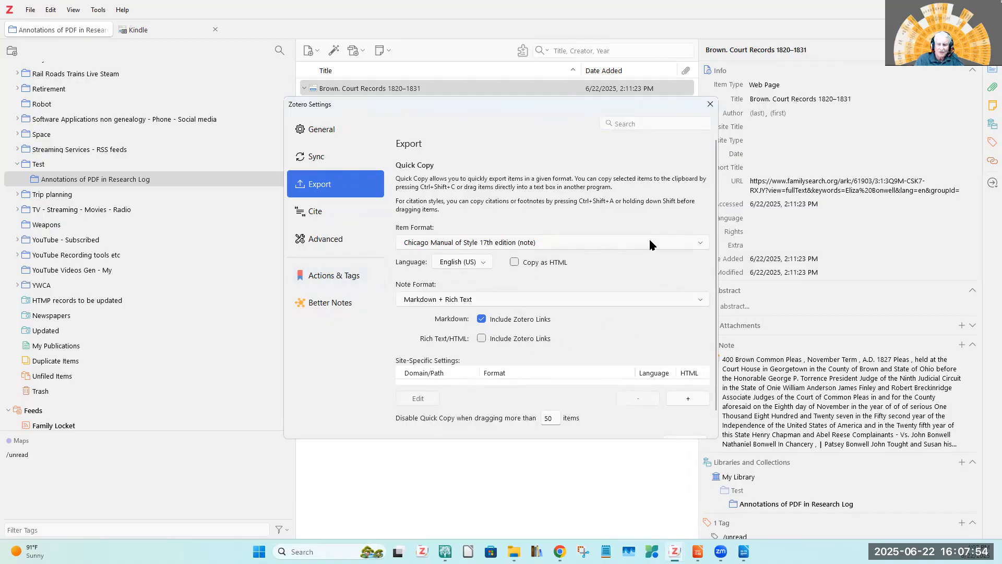
{"action": "left_click", "coordinate": [710, 104]}
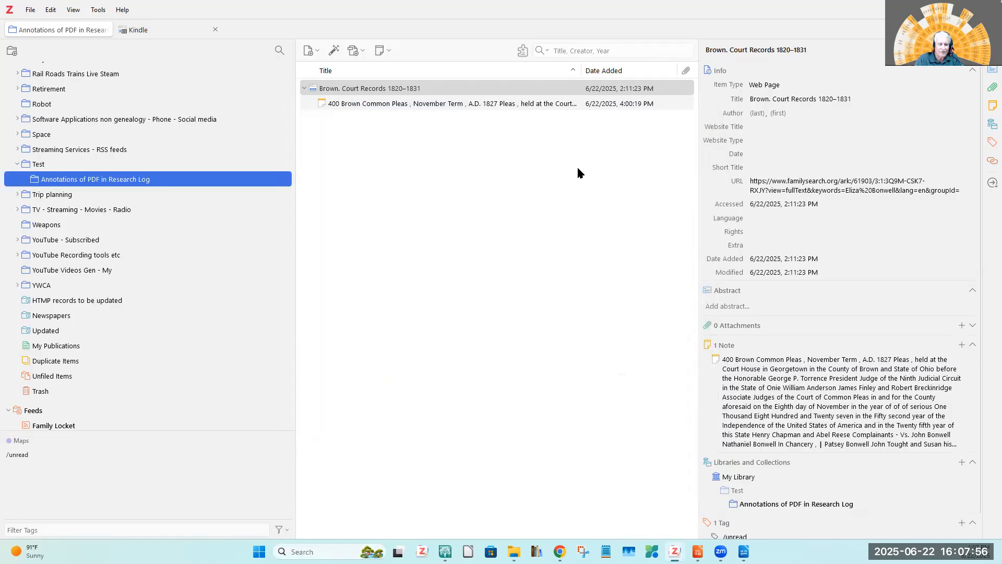
Generate a report from the "Annotations of PDF in Research Log" collection and save it in Downloads as a text file named yyyy.
{"action": "right_click", "coordinate": [91, 174]}
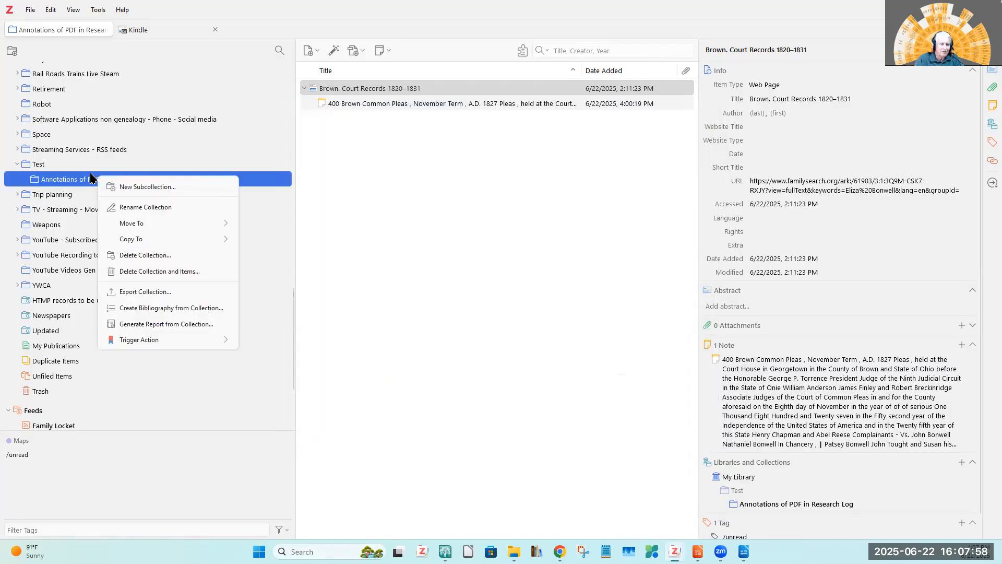
{"action": "left_click", "coordinate": [151, 329]}
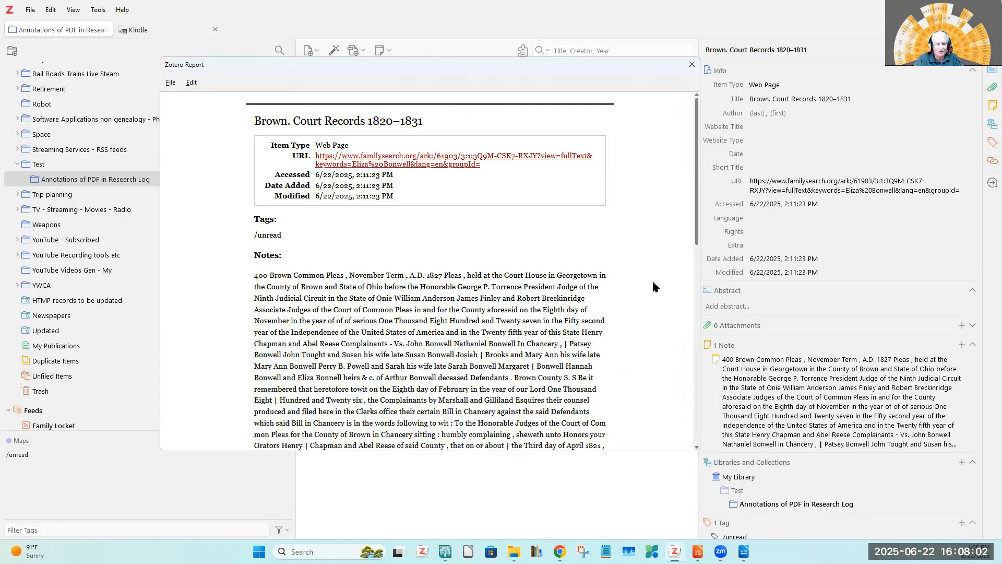
{"action": "left_click", "coordinate": [168, 83]}
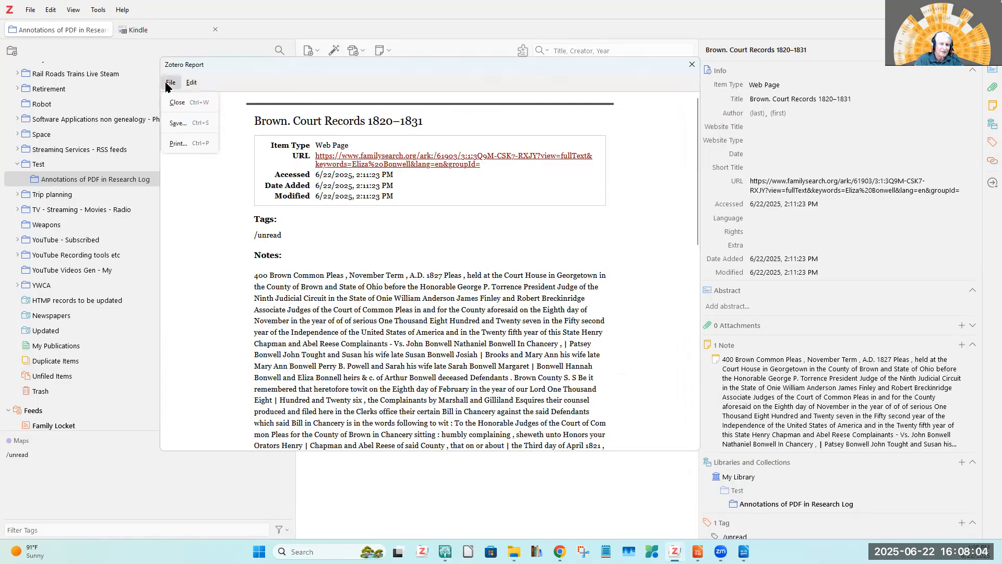
{"action": "left_click", "coordinate": [174, 125]}
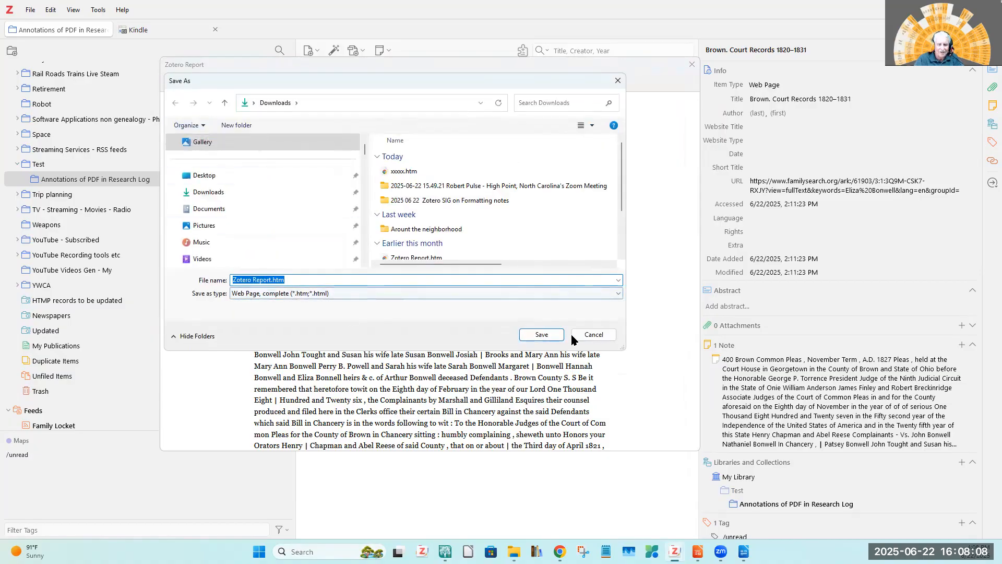
{"action": "left_click", "coordinate": [619, 293]}
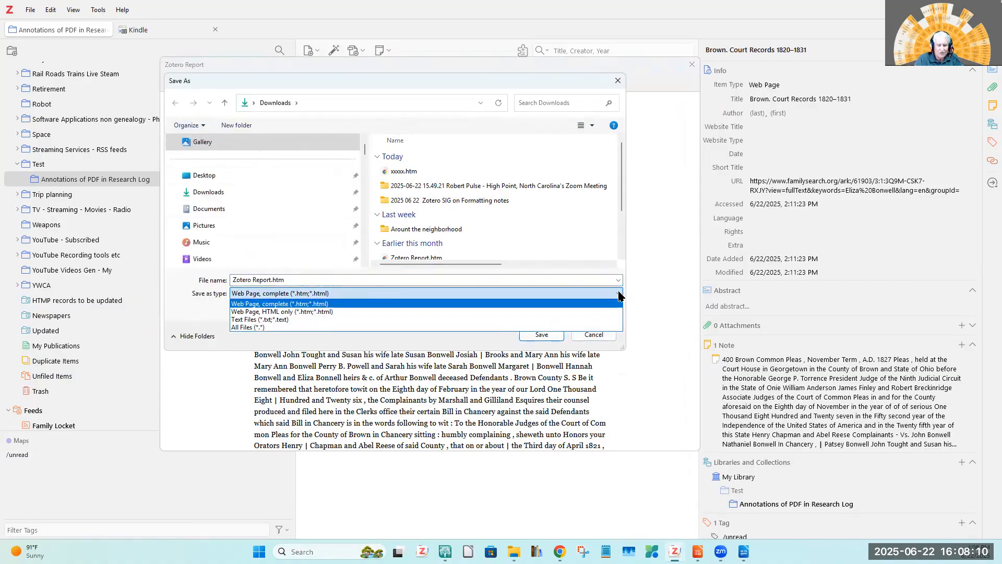
{"action": "left_click", "coordinate": [267, 319]}
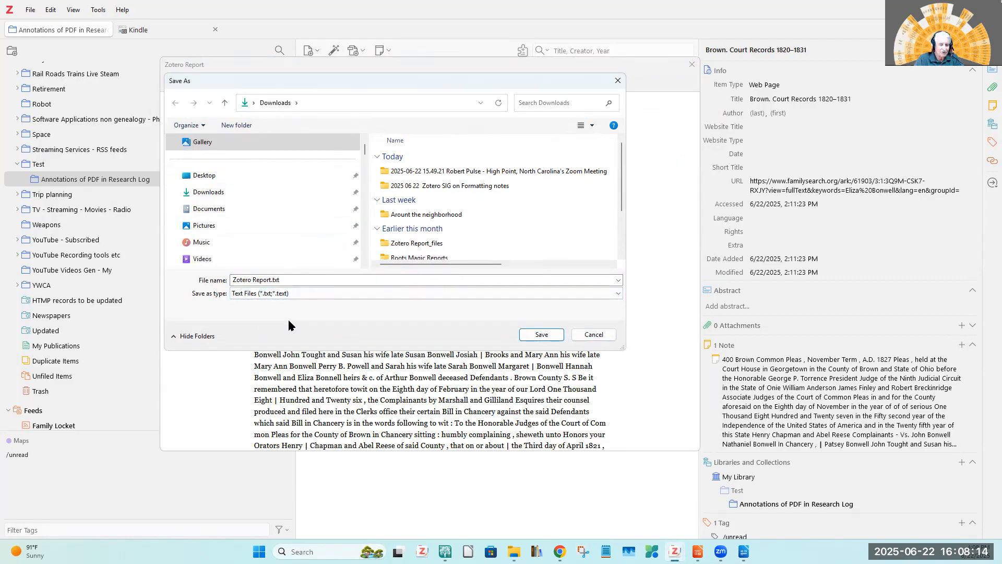
{"action": "left_click", "coordinate": [302, 279]}
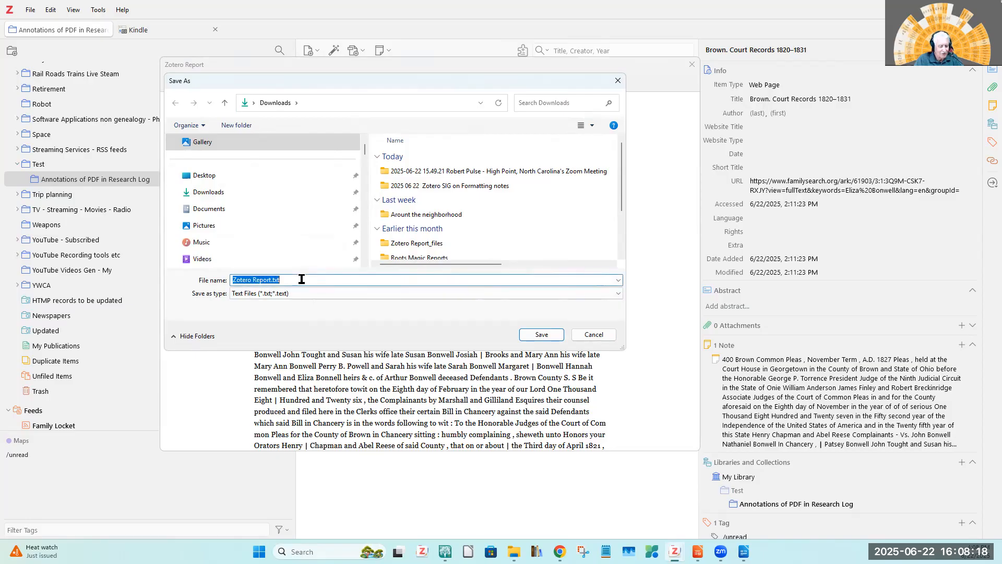
{"action": "type", "text": "yyyy"}
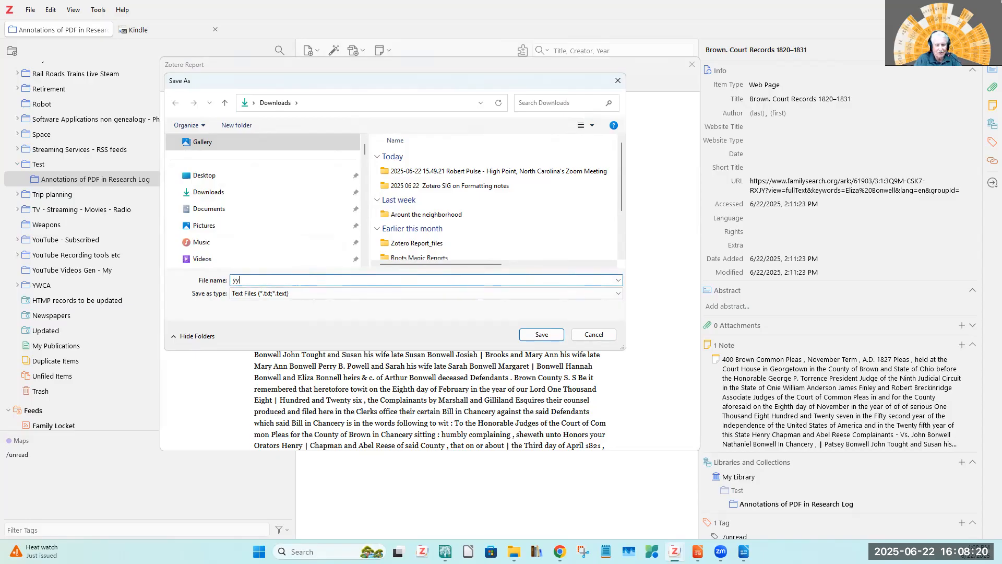
{"action": "left_click", "coordinate": [541, 334]}
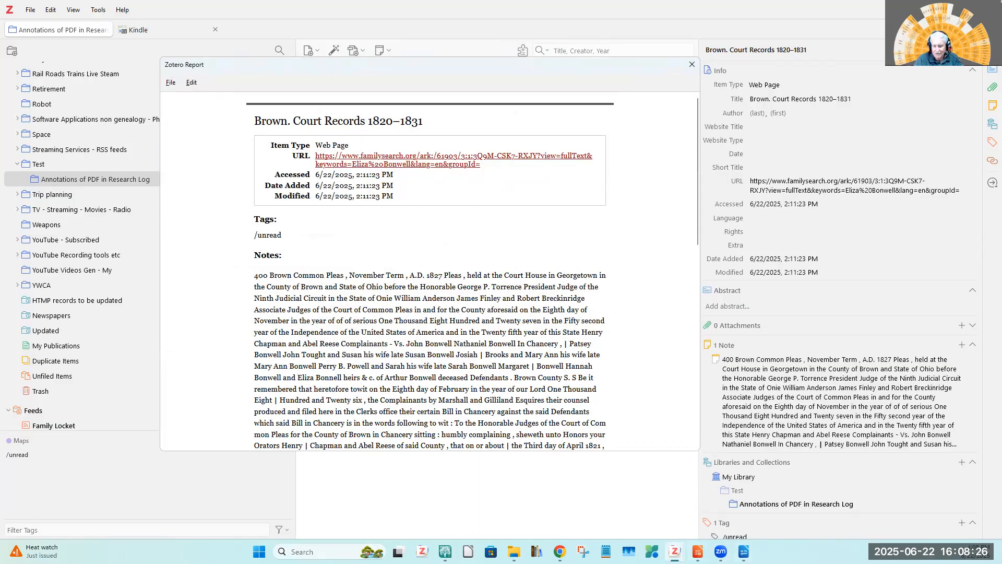
Close the saved HTML report's tab in Chrome, and open yyyy.txt from the Downloads folder in File Explorer.
{"action": "left_click", "coordinate": [559, 551]}
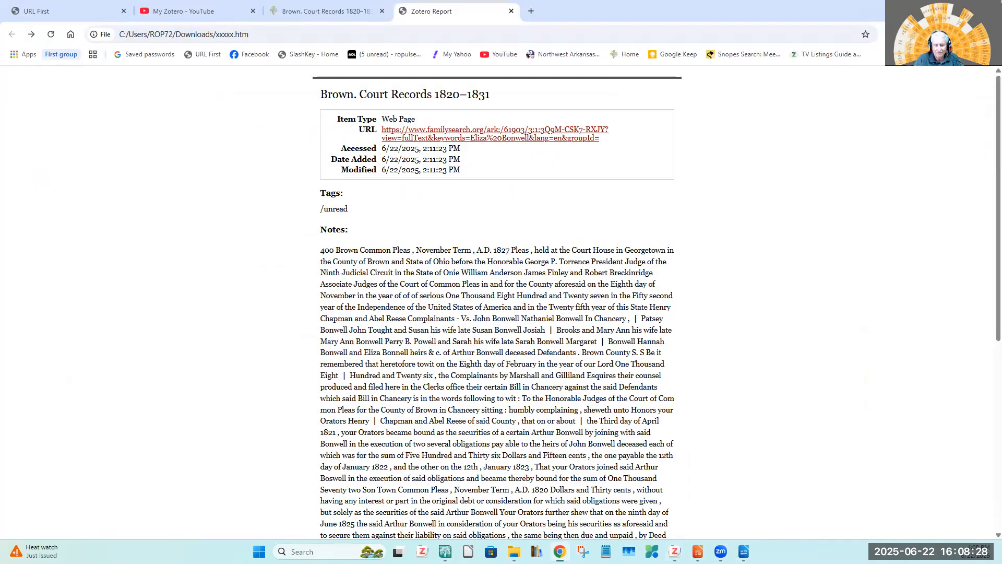
{"action": "left_click", "coordinate": [511, 11]}
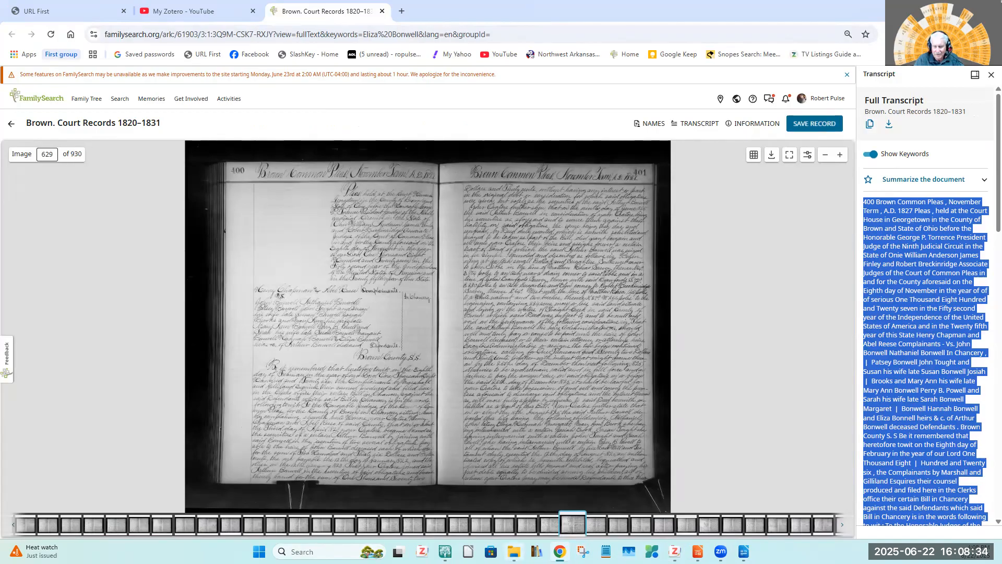
{"action": "left_click", "coordinate": [514, 551]}
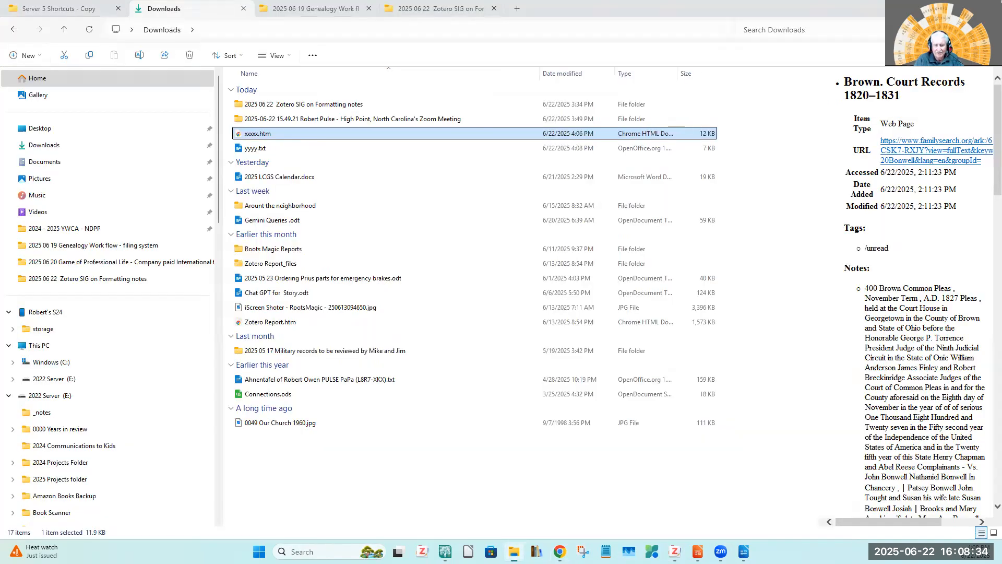
{"action": "left_click", "coordinate": [236, 151]}
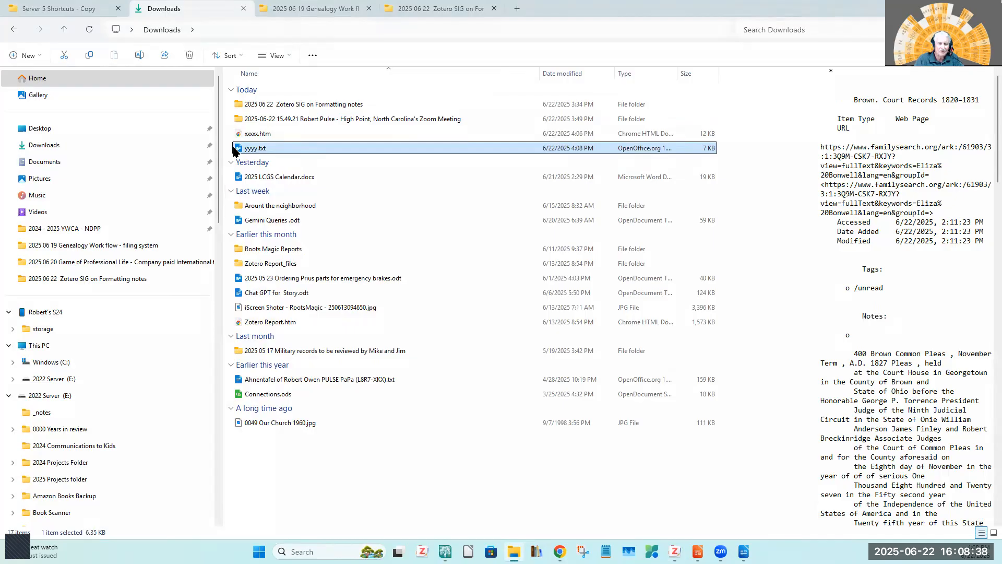
{"action": "double_click", "coordinate": [241, 148]}
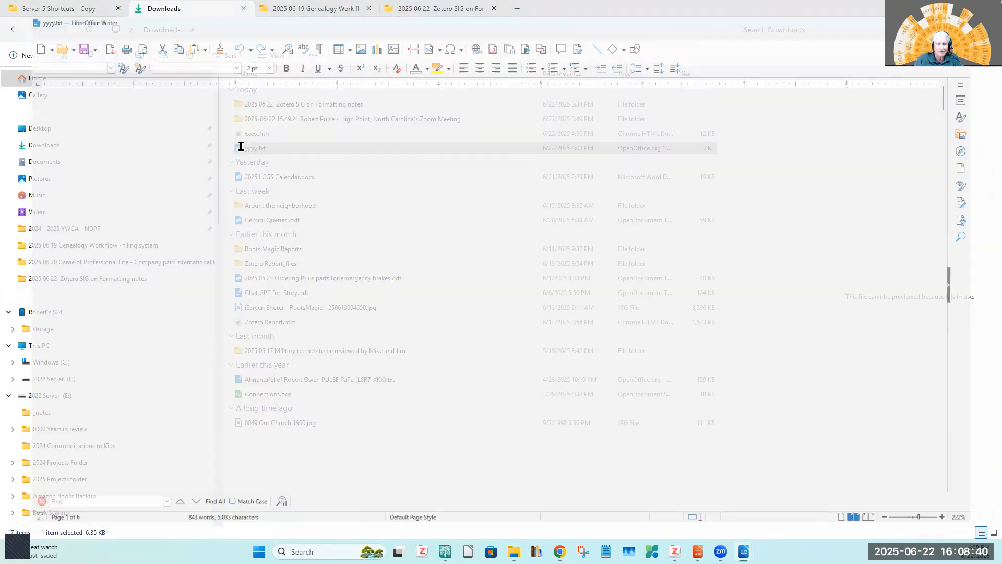
Examine the text report from its item details through the full transcript note, checking how the note is laid out.
{"action": "scroll", "coordinate": [341, 189], "scroll_direction": "down", "scroll_amount": 3}
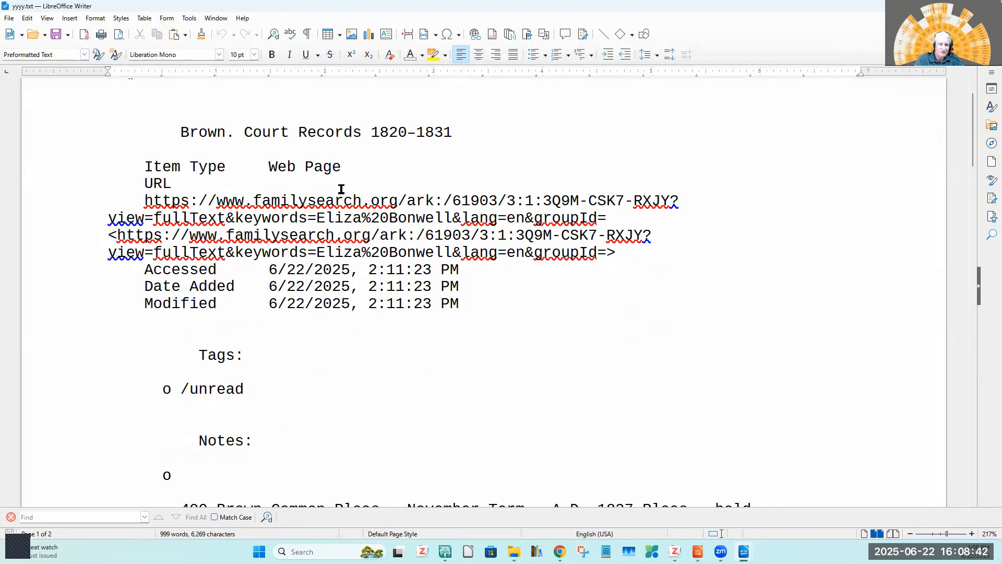
{"action": "scroll", "coordinate": [318, 200], "scroll_direction": "down", "scroll_amount": 1}
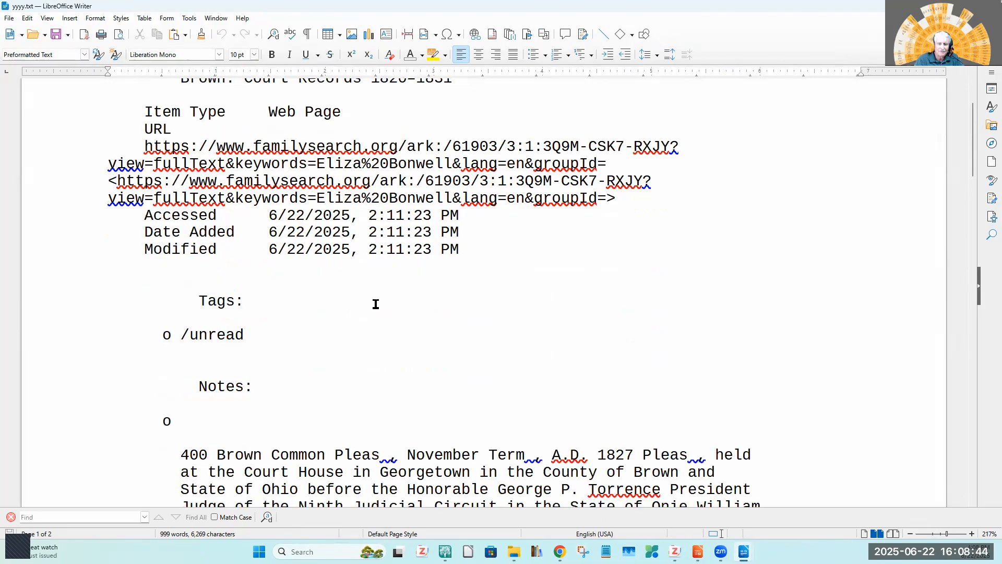
{"action": "scroll", "coordinate": [380, 303], "scroll_direction": "down", "scroll_amount": 3}
{"action": "scroll", "coordinate": [383, 301], "scroll_direction": "down", "scroll_amount": 12}
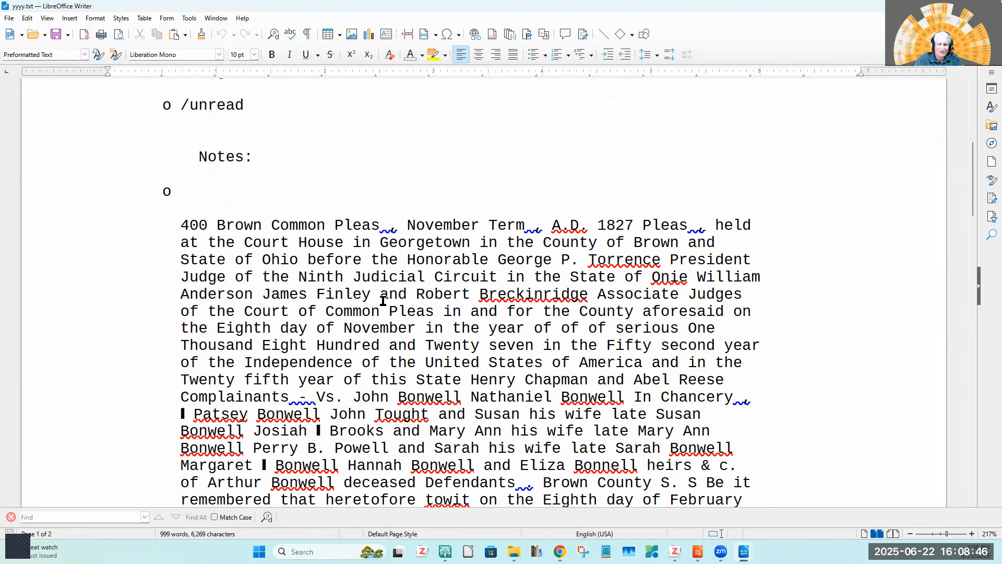
{"action": "scroll", "coordinate": [383, 301], "scroll_direction": "down", "scroll_amount": 11}
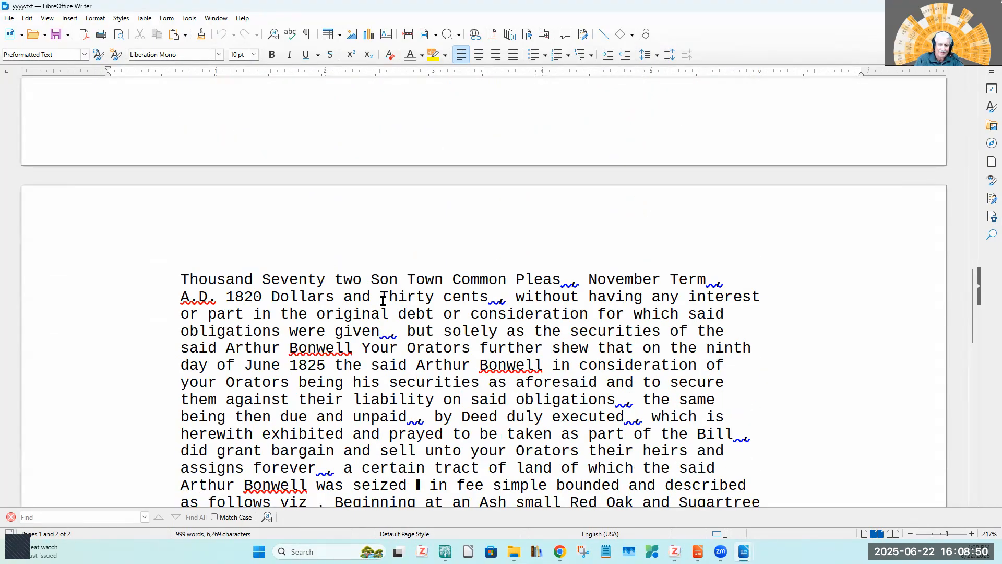
{"action": "scroll", "coordinate": [383, 301], "scroll_direction": "down", "scroll_amount": 6}
{"action": "scroll", "coordinate": [383, 301], "scroll_direction": "down", "scroll_amount": 3}
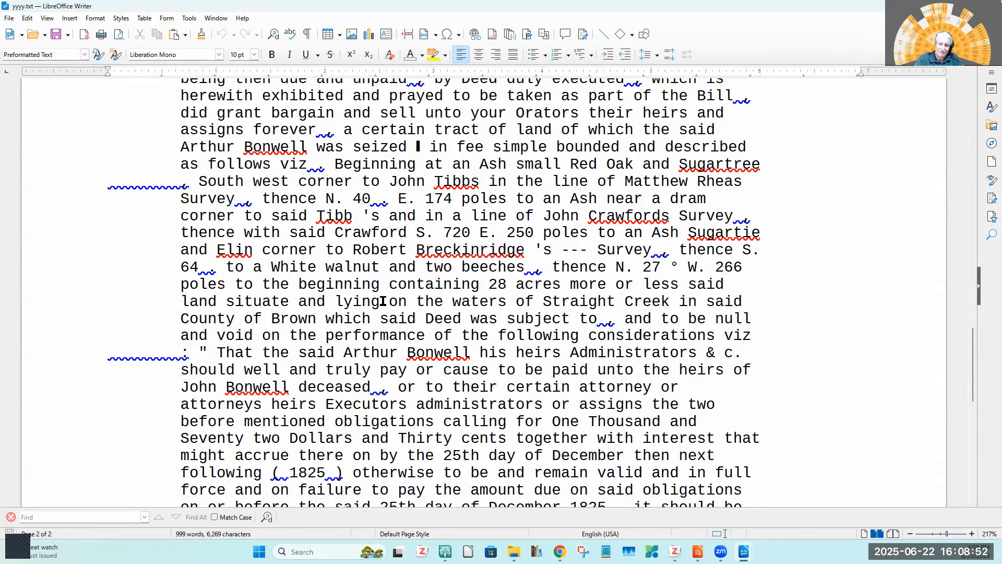
{"action": "scroll", "coordinate": [383, 301], "scroll_direction": "down", "scroll_amount": 5}
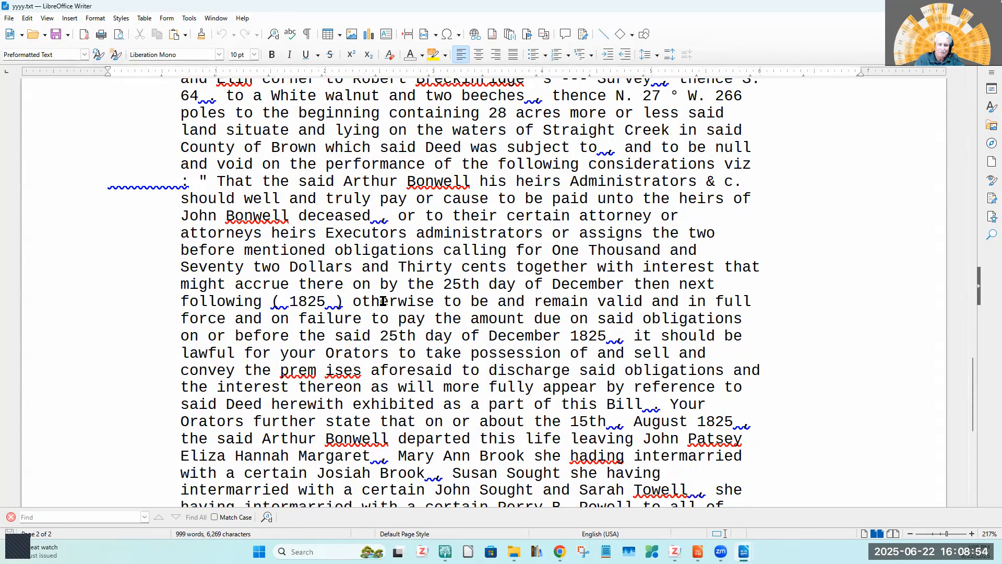
{"action": "scroll", "coordinate": [383, 301], "scroll_direction": "down", "scroll_amount": 3}
{"action": "scroll", "coordinate": [383, 301], "scroll_direction": "down", "scroll_amount": 3}
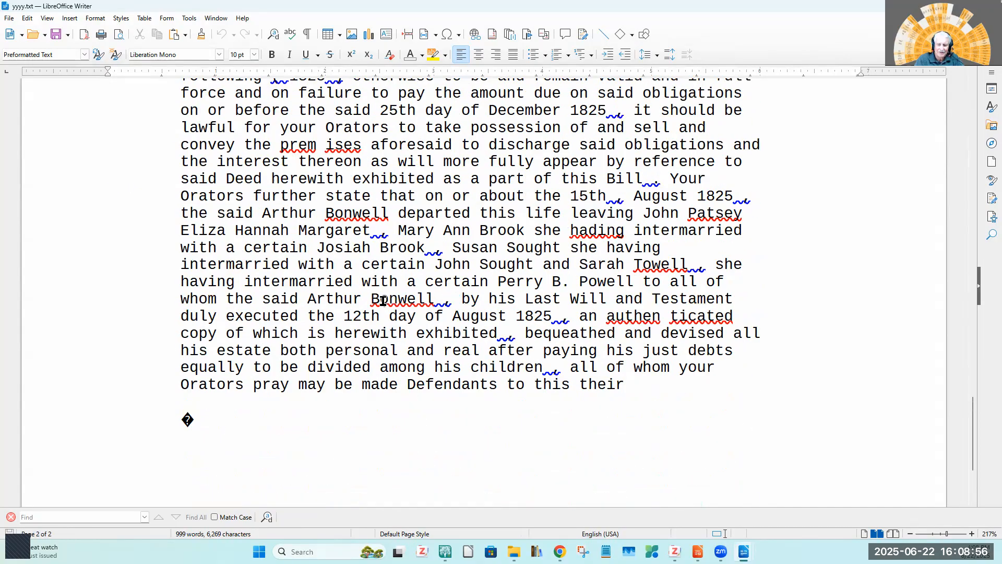
{"action": "scroll", "coordinate": [383, 301], "scroll_direction": "up", "scroll_amount": 15}
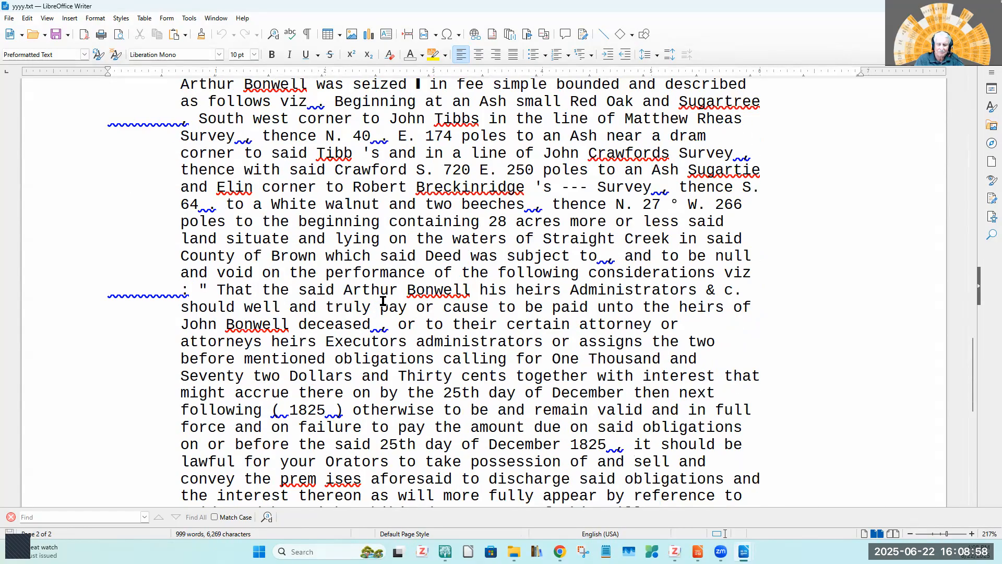
{"action": "scroll", "coordinate": [385, 294], "scroll_direction": "up", "scroll_amount": 12}
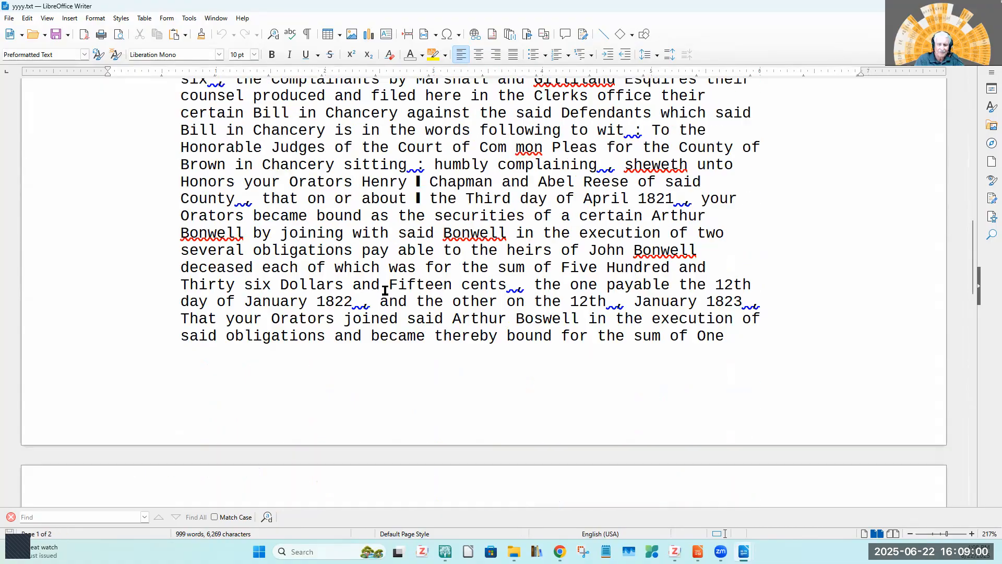
{"action": "scroll", "coordinate": [385, 291], "scroll_direction": "up", "scroll_amount": 6}
{"action": "scroll", "coordinate": [385, 290], "scroll_direction": "up", "scroll_amount": 10}
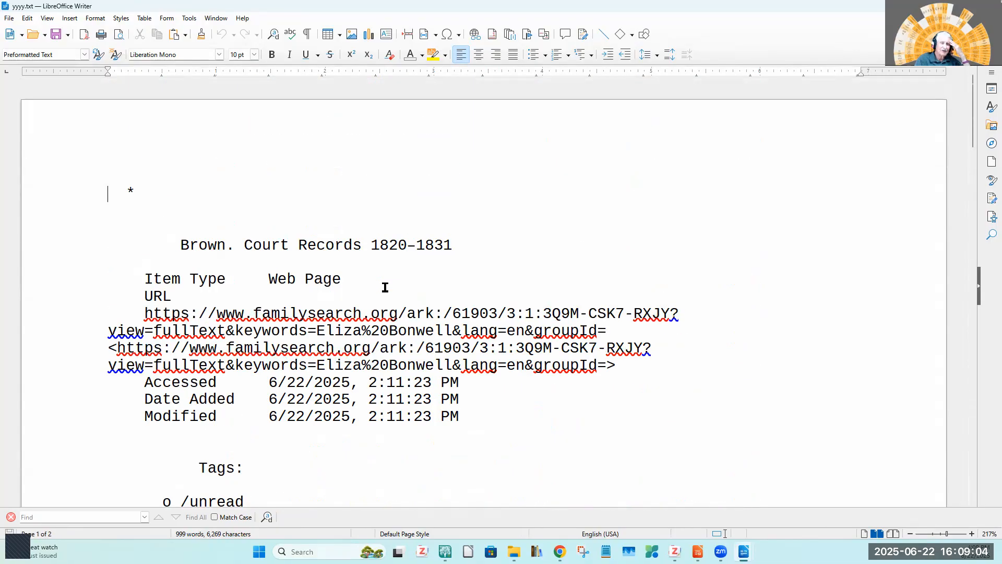
{"action": "scroll", "coordinate": [385, 288], "scroll_direction": "down", "scroll_amount": 1}
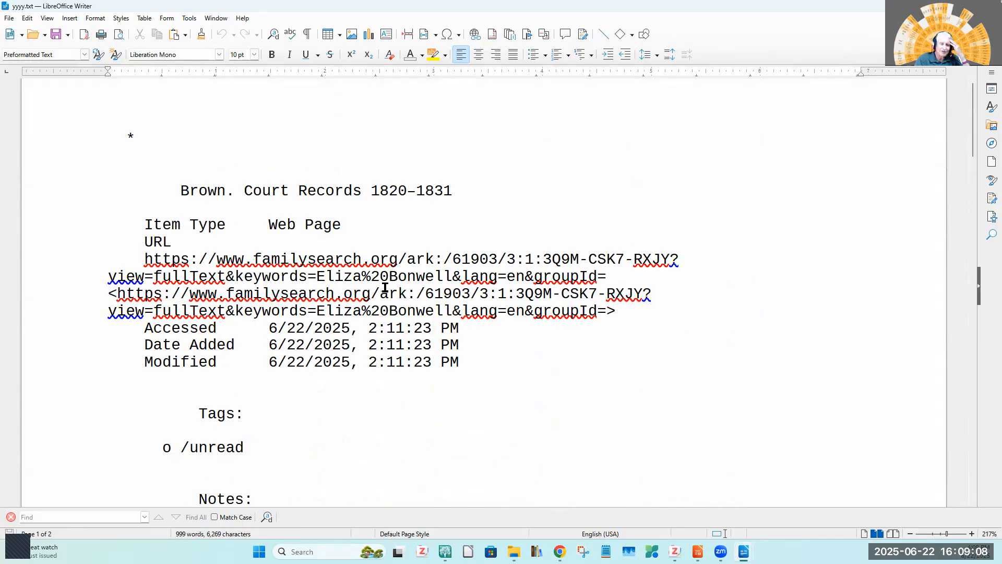
{"action": "scroll", "coordinate": [385, 287], "scroll_direction": "down", "scroll_amount": 1}
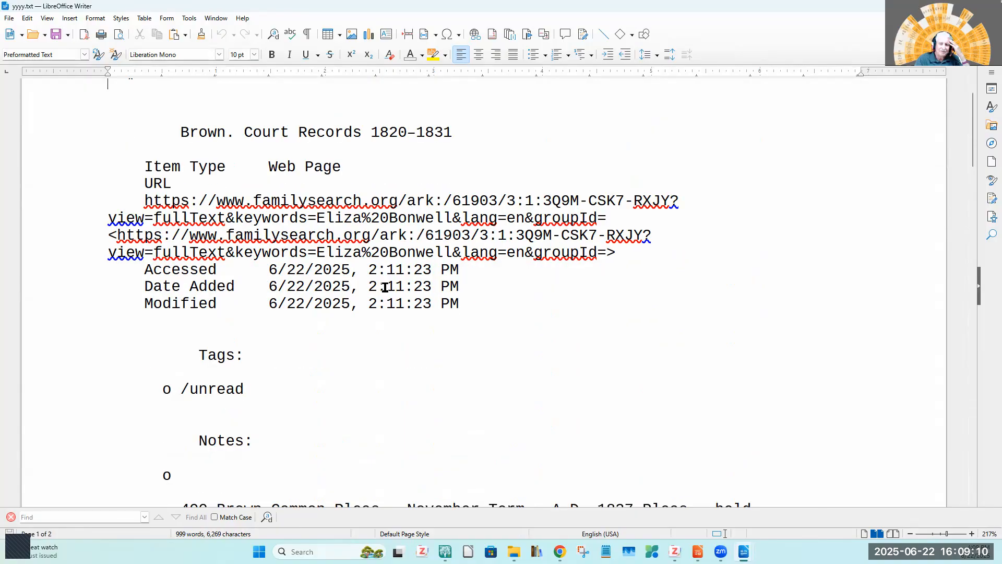
{"action": "scroll", "coordinate": [385, 288], "scroll_direction": "down", "scroll_amount": 6}
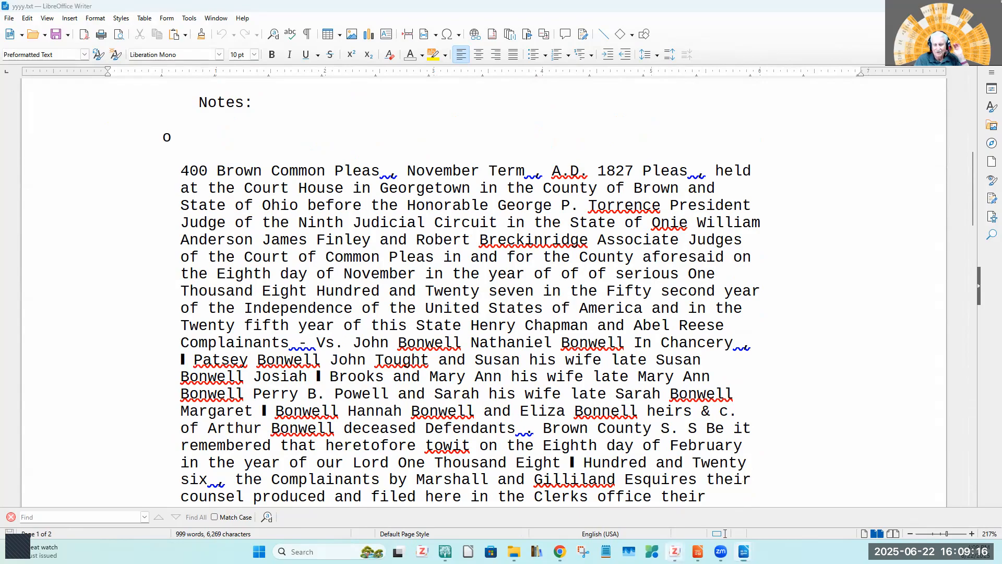
Switch to the open Zotero Report window and close it.
{"action": "mouse_move", "coordinate": [674, 551]}
{"action": "left_click", "coordinate": [739, 496]}
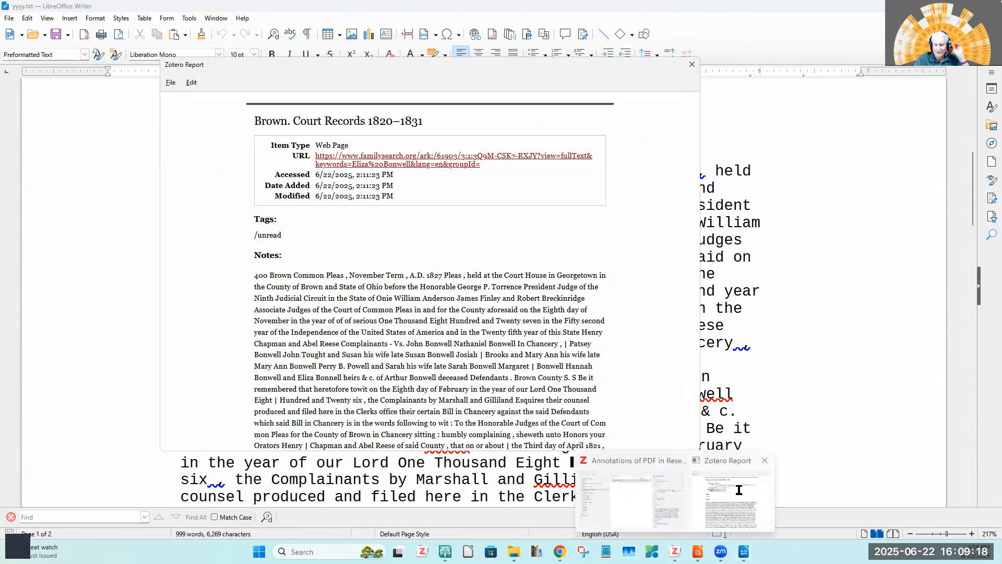
{"action": "left_click", "coordinate": [692, 64]}
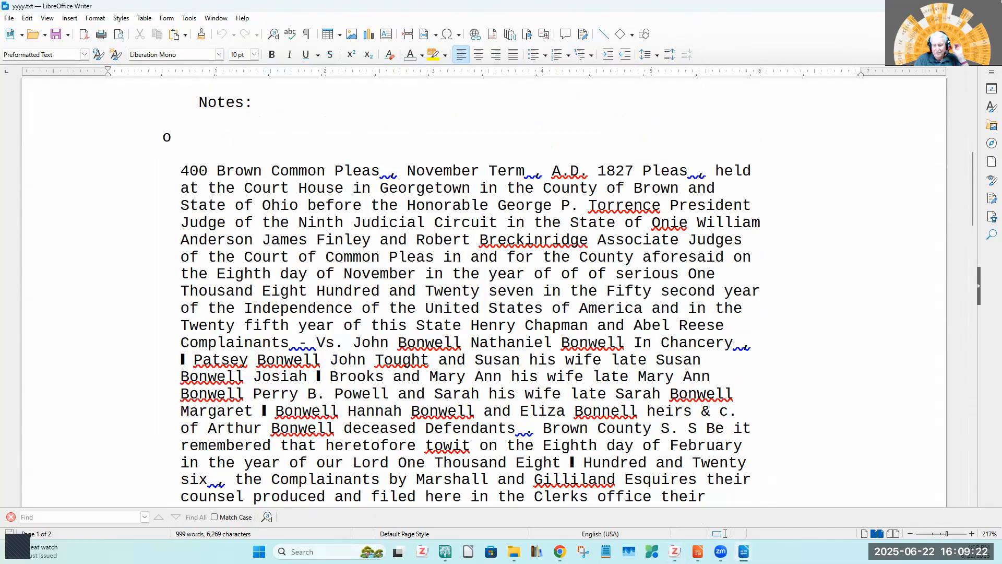
Return to the Zotero library and set the export note format to HTML in the settings.
{"action": "left_click", "coordinate": [675, 551]}
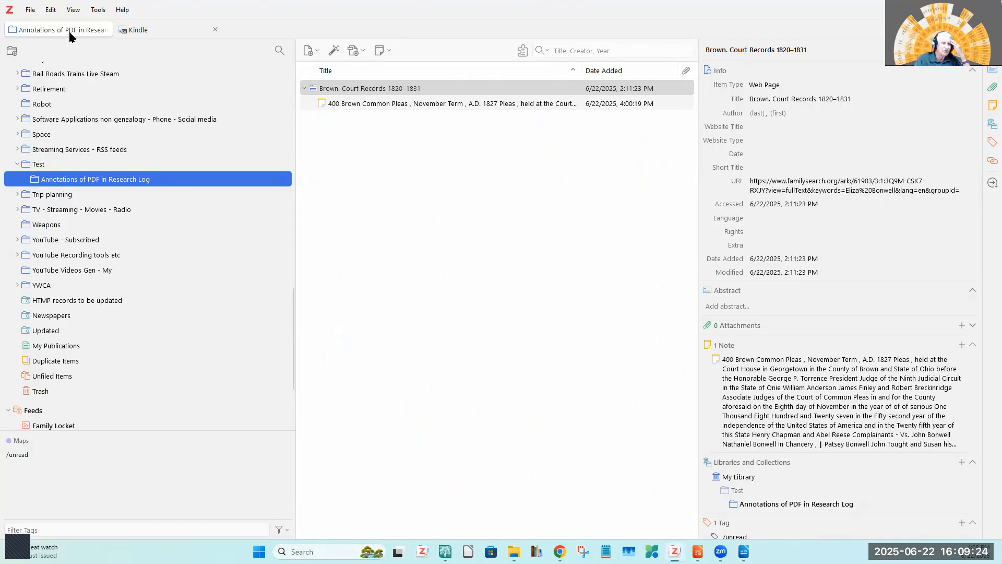
{"action": "left_click", "coordinate": [51, 10]}
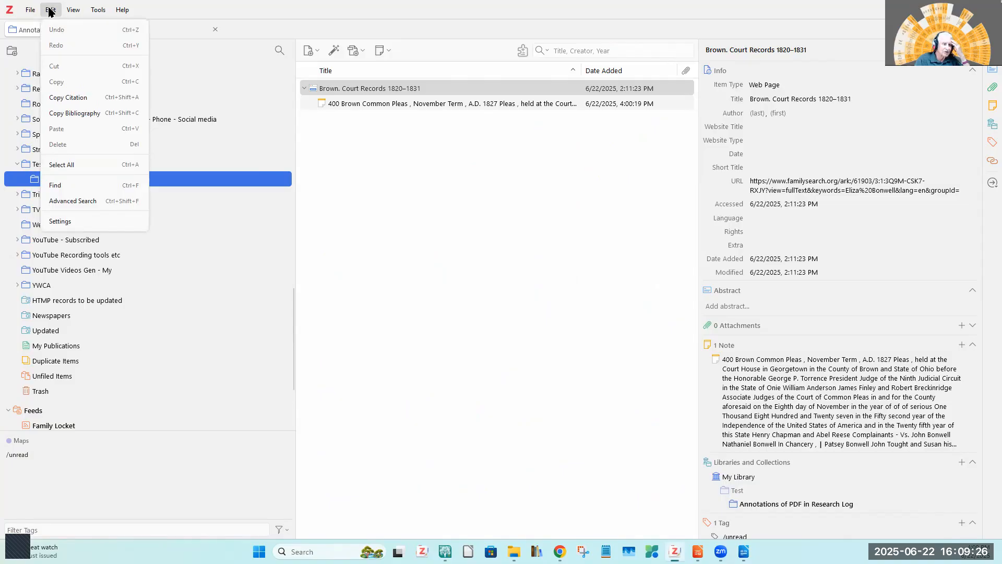
{"action": "left_click", "coordinate": [61, 222]}
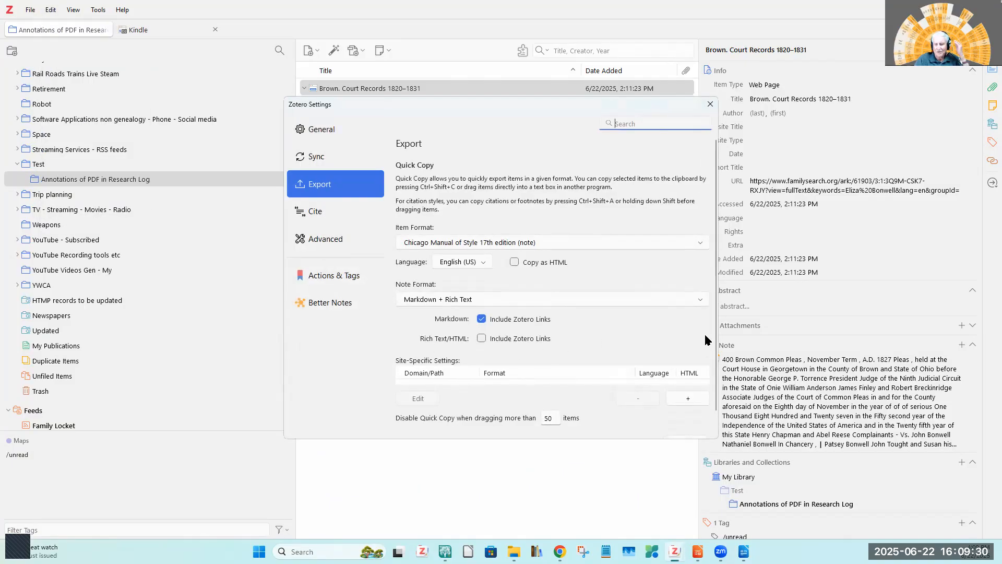
{"action": "left_click", "coordinate": [699, 297]}
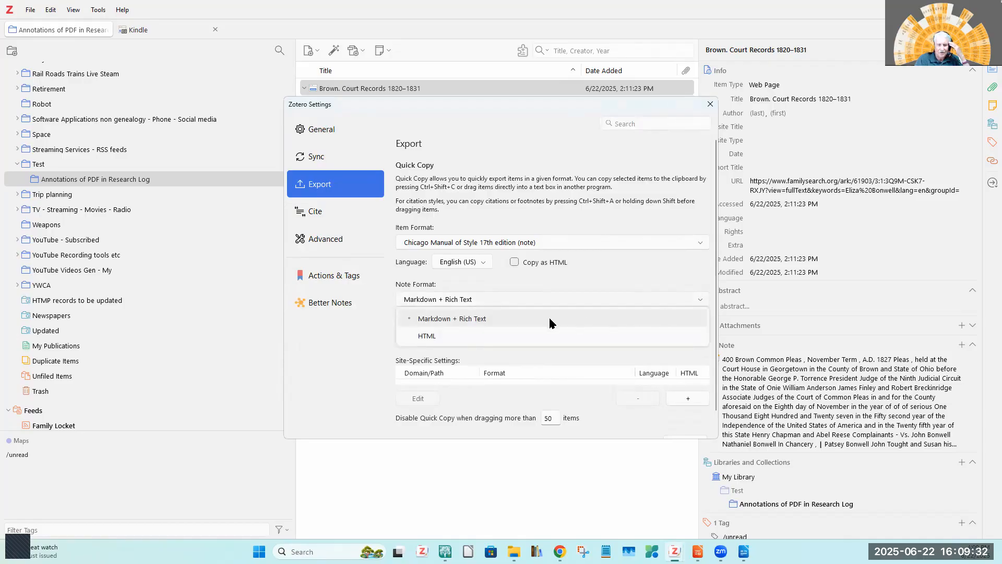
{"action": "left_click", "coordinate": [427, 338]}
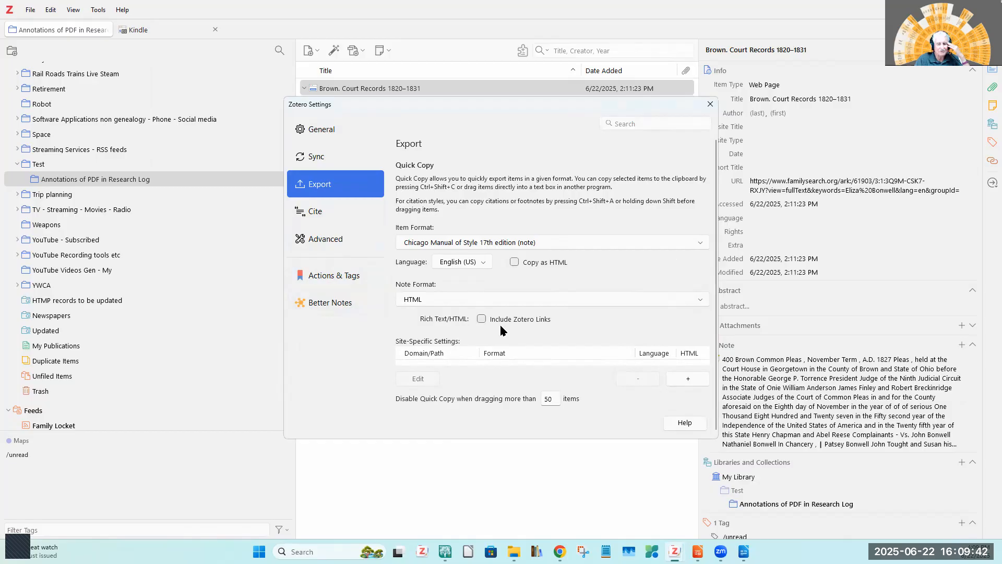
Switch the export note format to Markdown + Rich Text and back to HTML, and close the settings.
{"action": "left_click", "coordinate": [703, 297]}
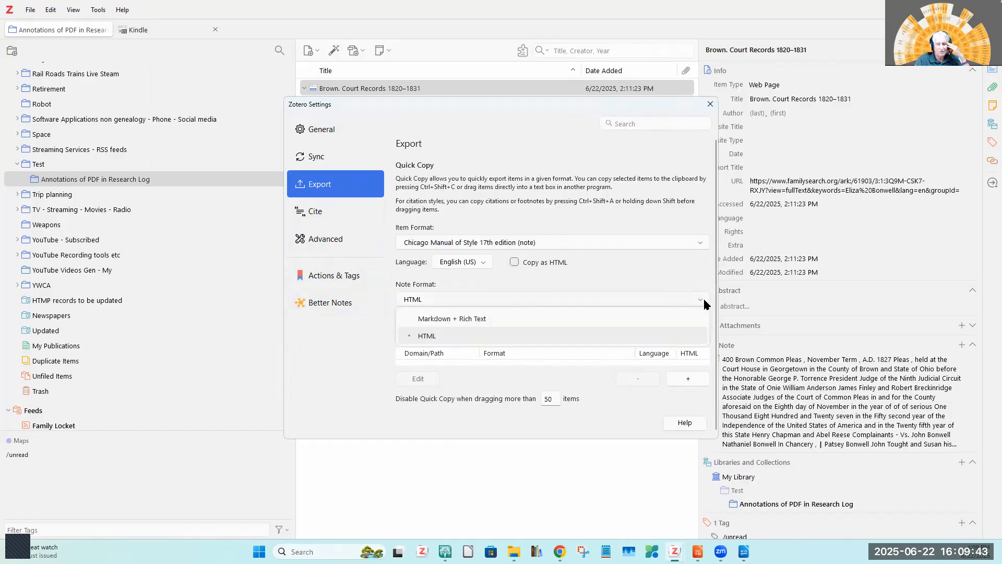
{"action": "left_click", "coordinate": [486, 314]}
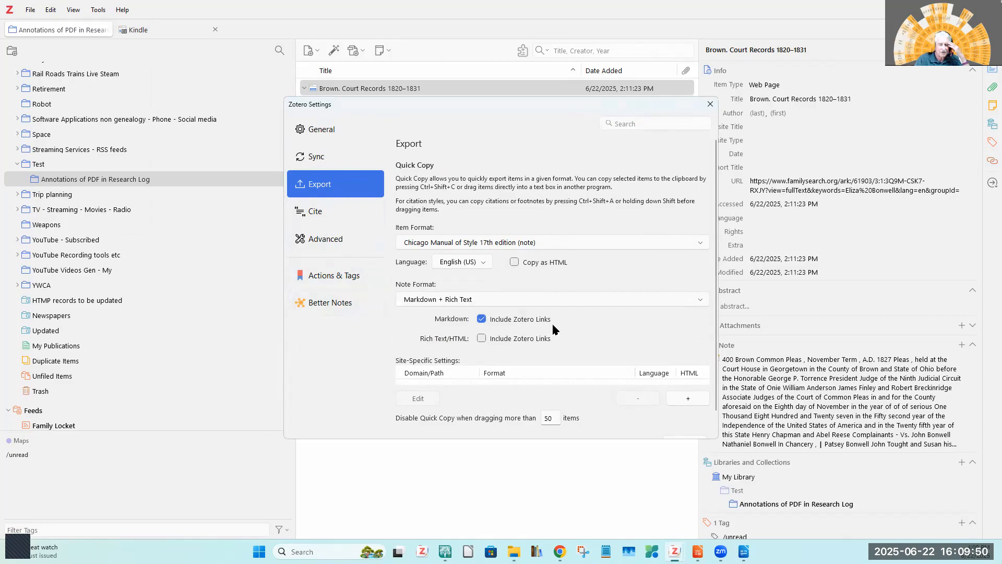
{"action": "left_click", "coordinate": [700, 298]}
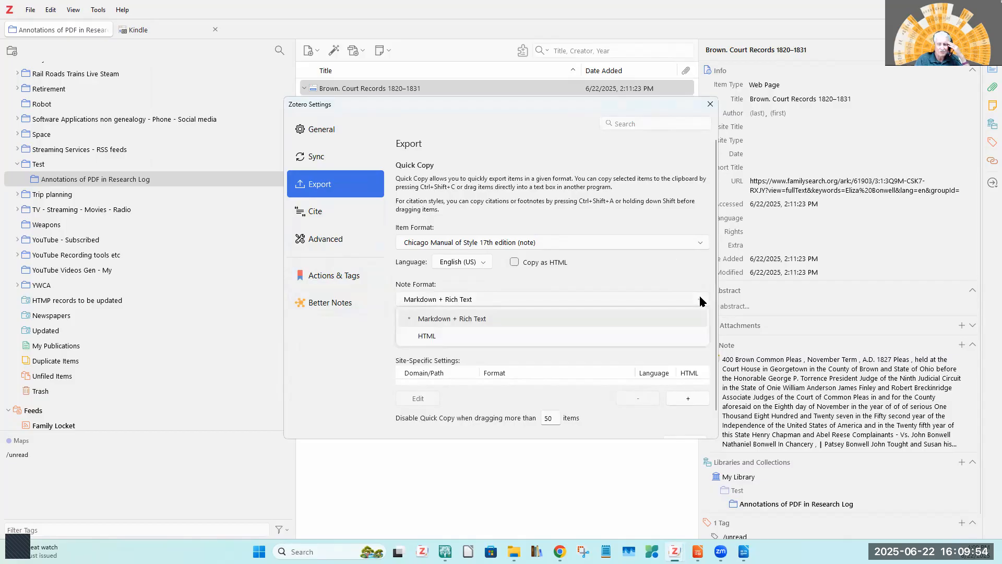
{"action": "left_click", "coordinate": [428, 337]}
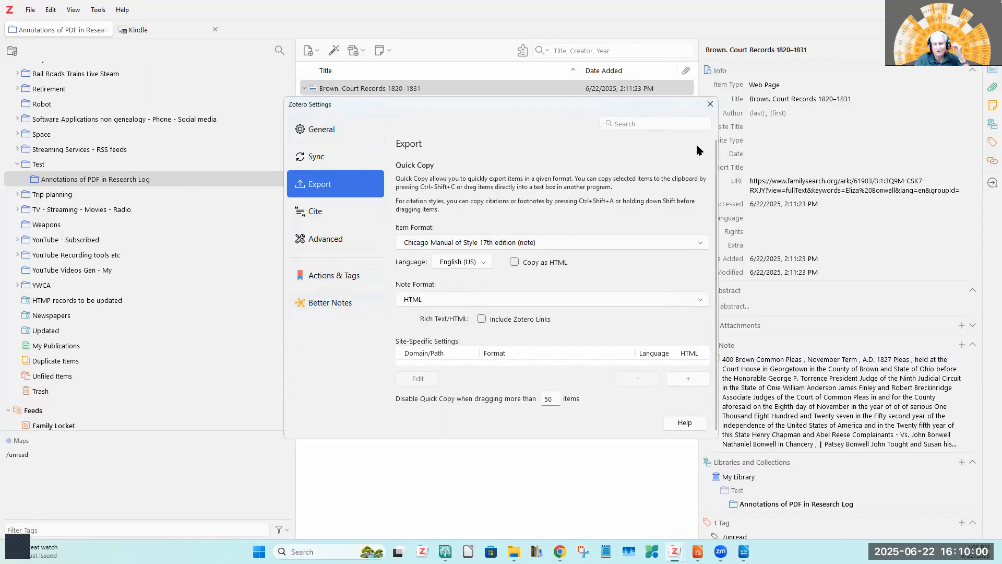
{"action": "left_click", "coordinate": [711, 105]}
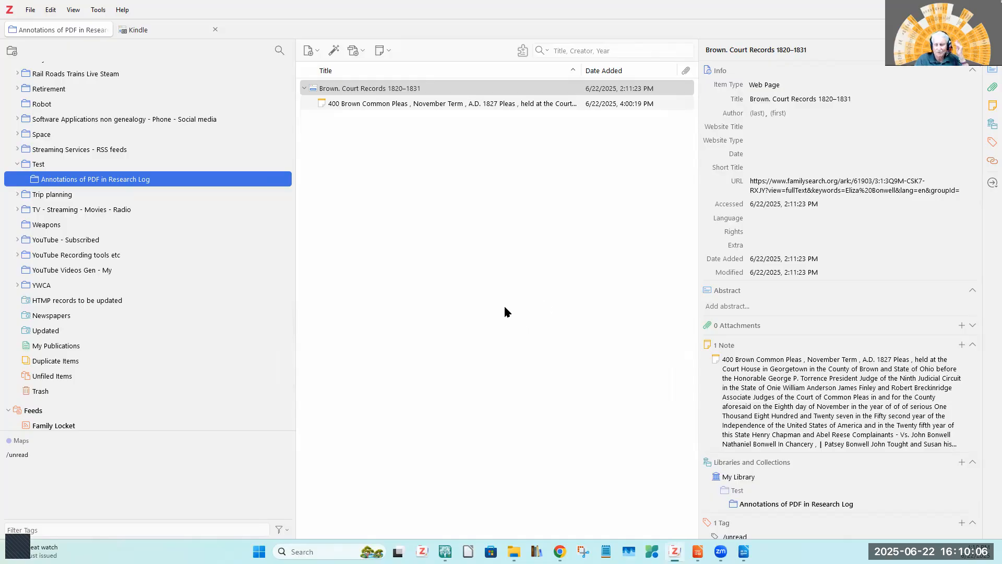
Generate a report from the Annotations of PDF in Research Log collection and try saving it as a complete web page named Zotero Report.htm.
{"action": "right_click", "coordinate": [123, 179]}
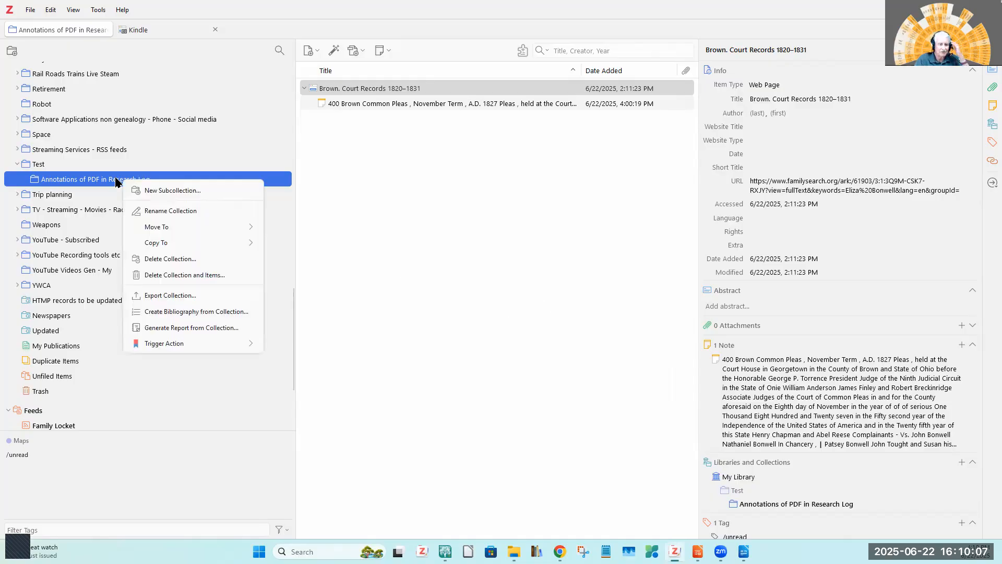
{"action": "left_click", "coordinate": [176, 328]}
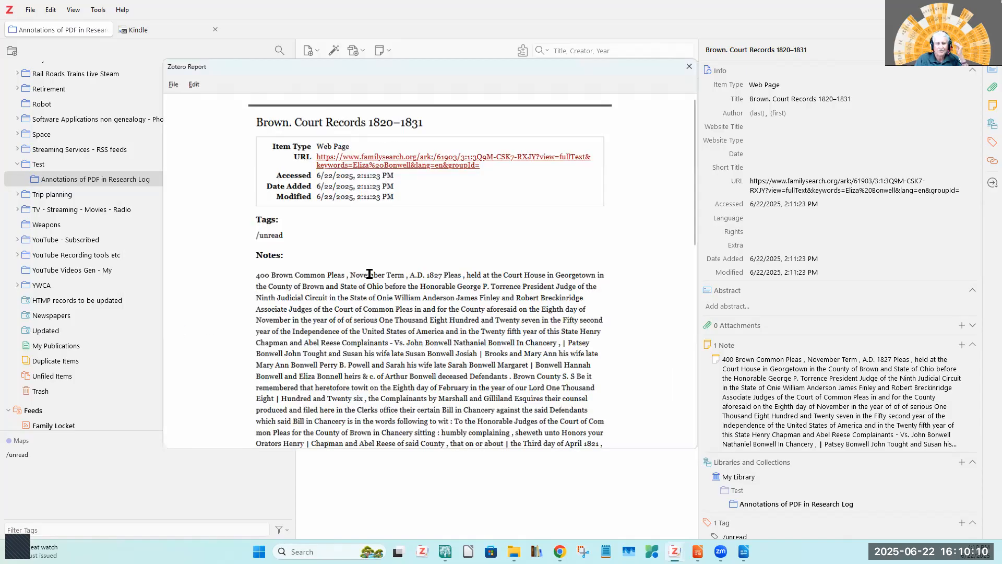
{"action": "left_click", "coordinate": [171, 84]}
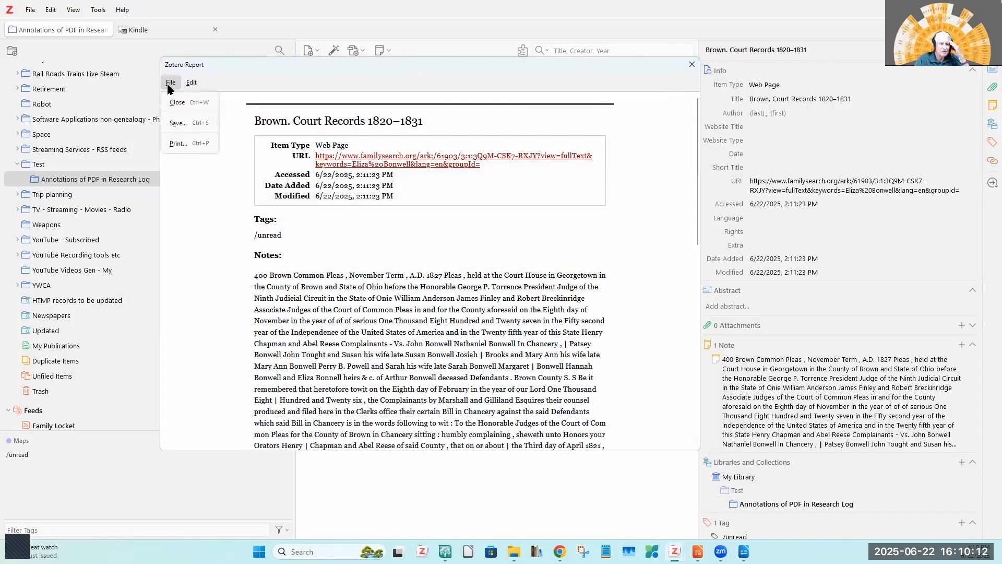
{"action": "left_click", "coordinate": [173, 125]}
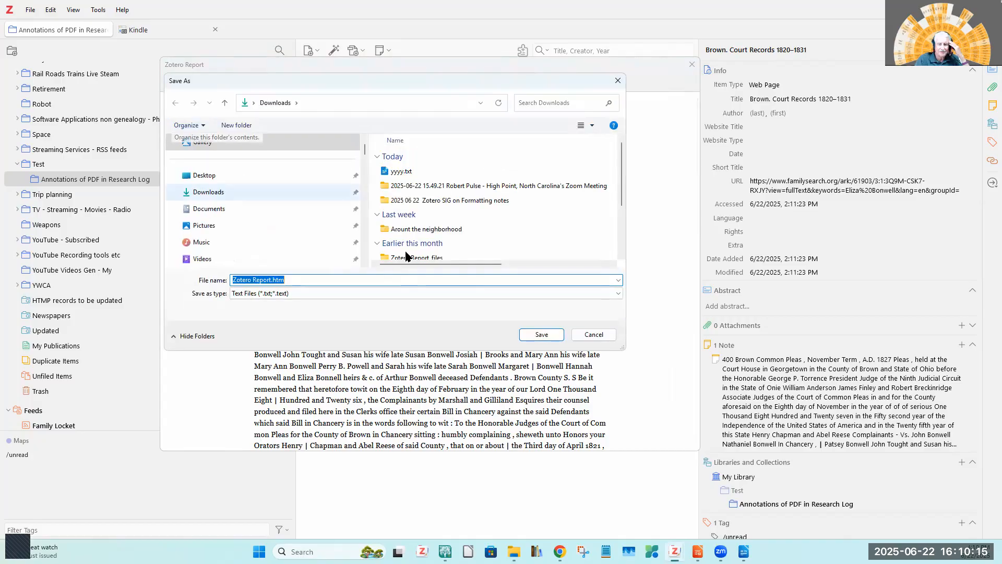
{"action": "left_click", "coordinate": [618, 292]}
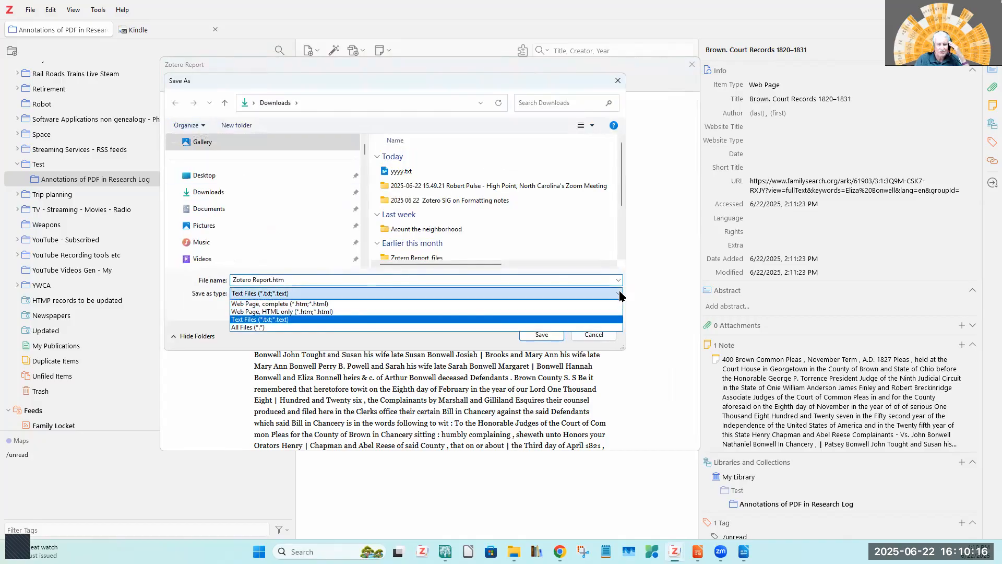
{"action": "left_click", "coordinate": [264, 304]}
{"action": "left_click", "coordinate": [536, 335]}
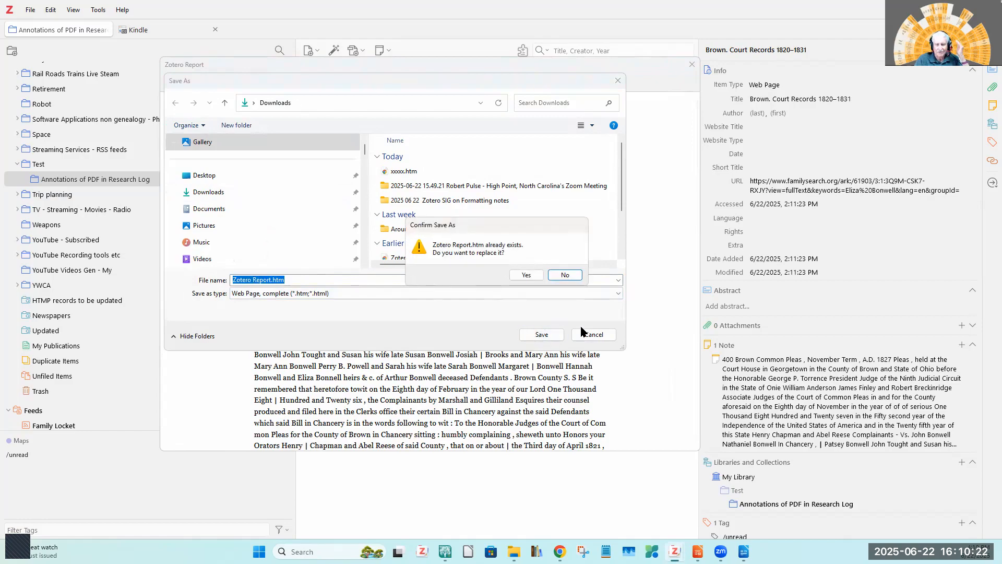
Decline replacing the existing file, save the report in Downloads under the name aaaa, and close the report window.
{"action": "left_click", "coordinate": [568, 277]}
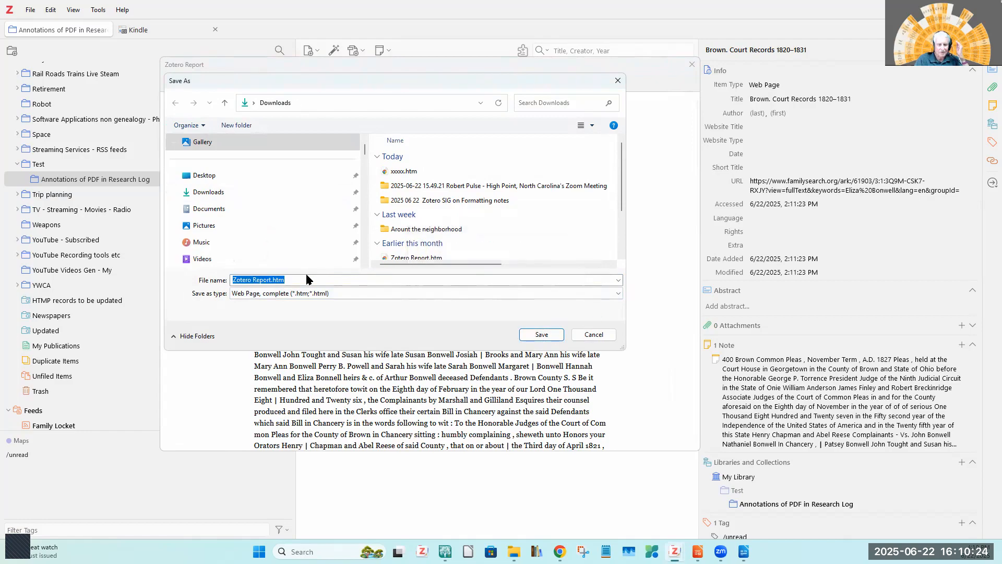
{"action": "left_click_drag", "start_coordinate": [304, 279], "coordinate": [191, 279]}
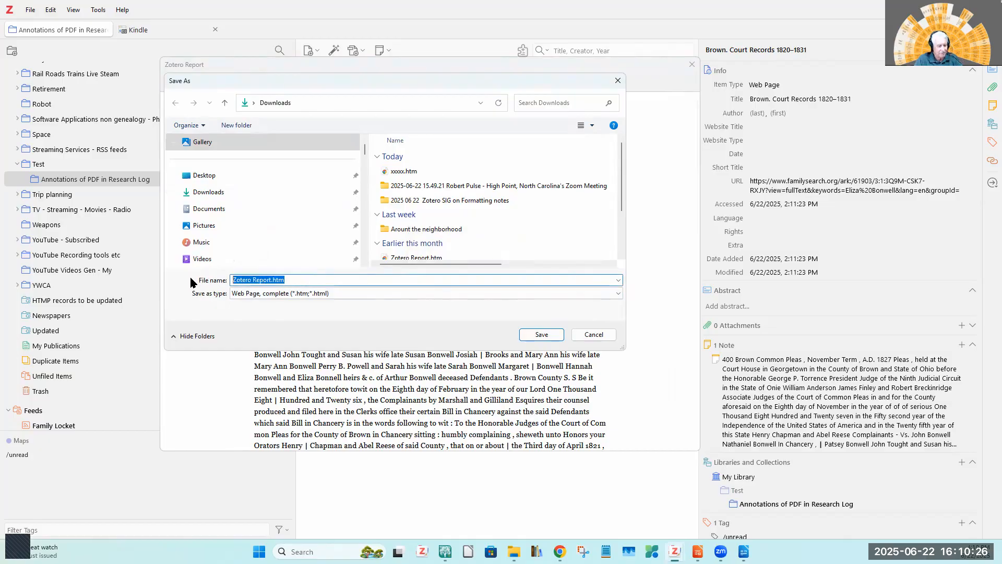
{"action": "type", "text": "aaaa"}
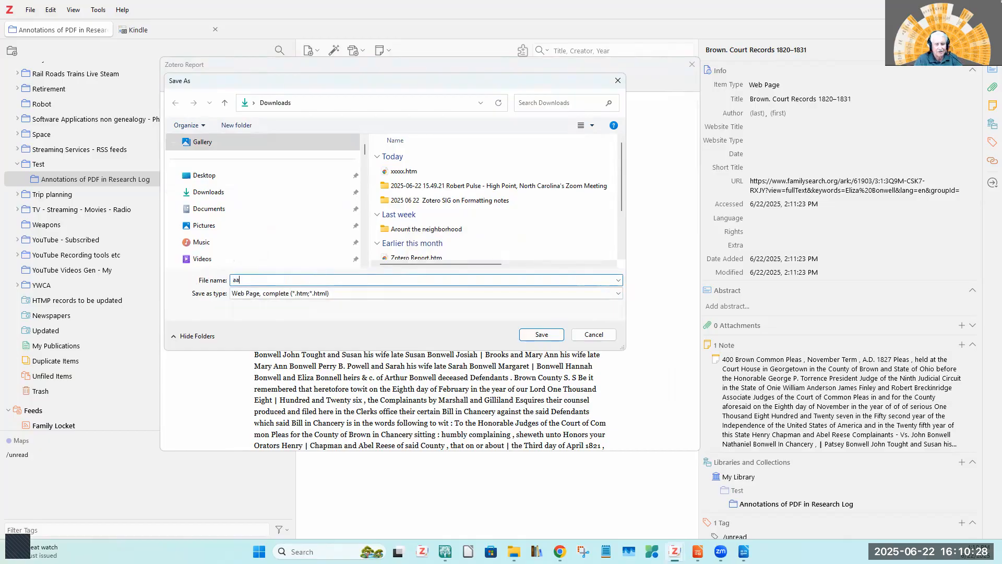
{"action": "left_click", "coordinate": [541, 335]}
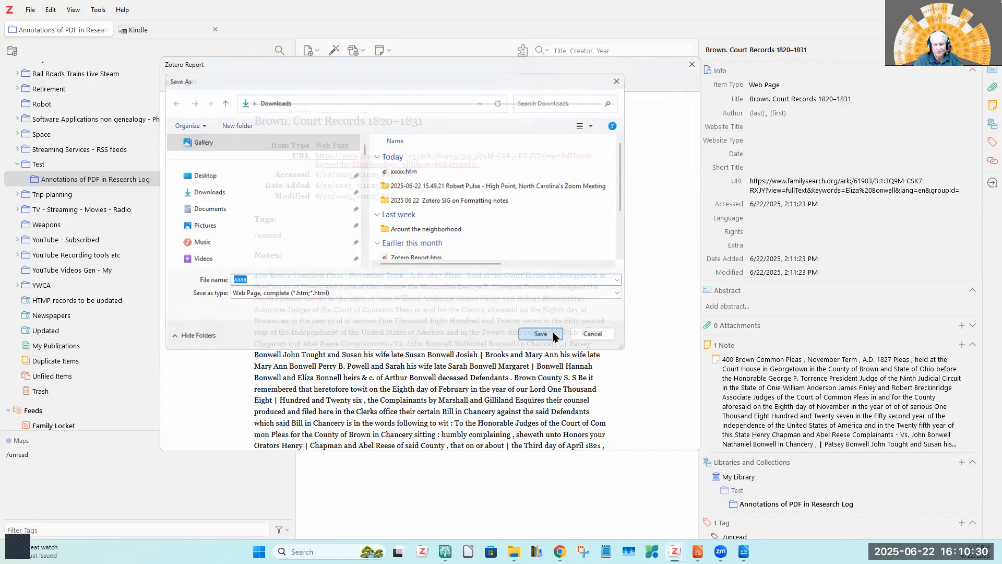
{"action": "left_click", "coordinate": [692, 65]}
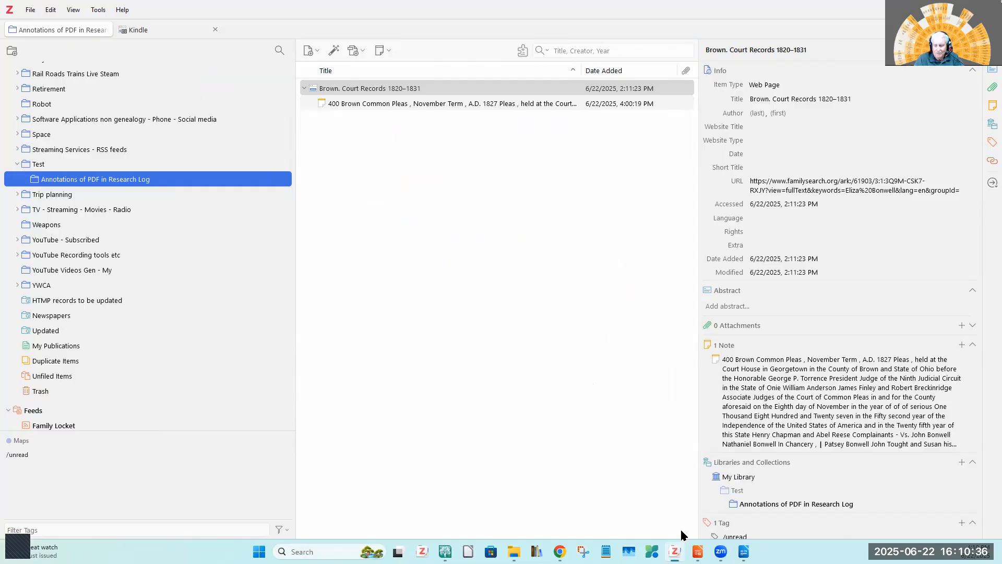
Switch to the LibreOffice Impress presentation and show the My Play List slide, placing the cursor after the Zotero playlist link.
{"action": "left_click", "coordinate": [697, 552]}
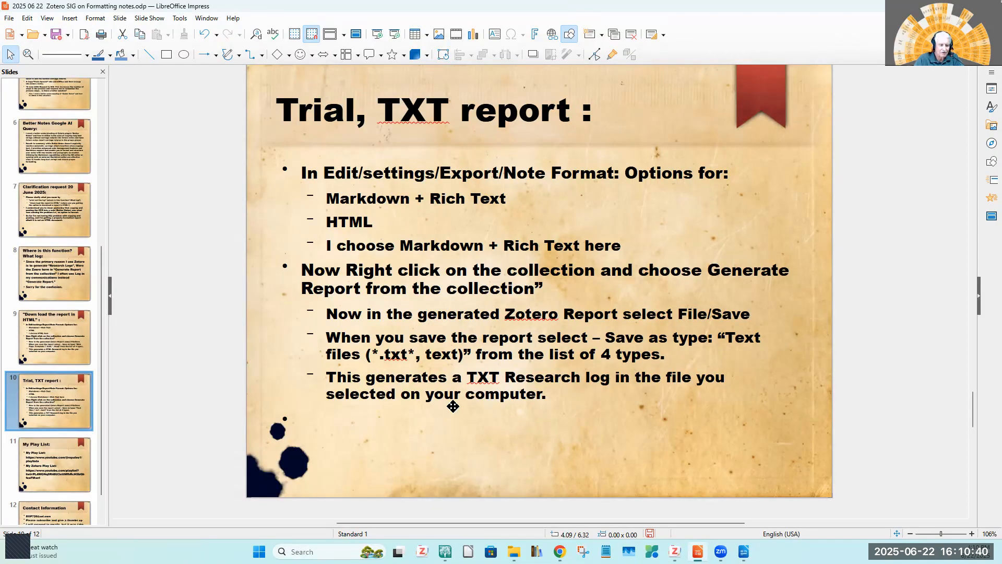
{"action": "scroll", "coordinate": [103, 314], "scroll_direction": "down", "scroll_amount": 2}
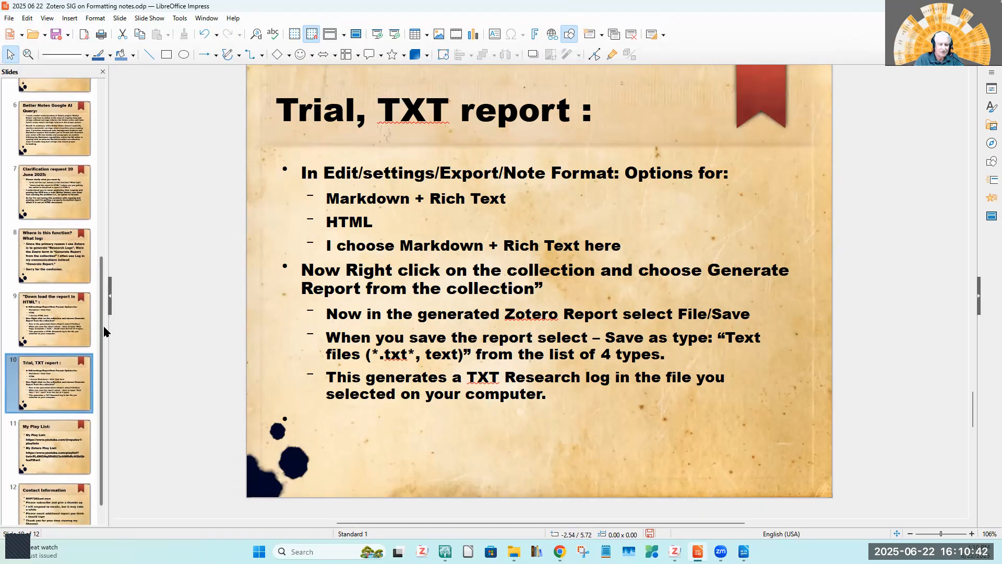
{"action": "left_click", "coordinate": [49, 431]}
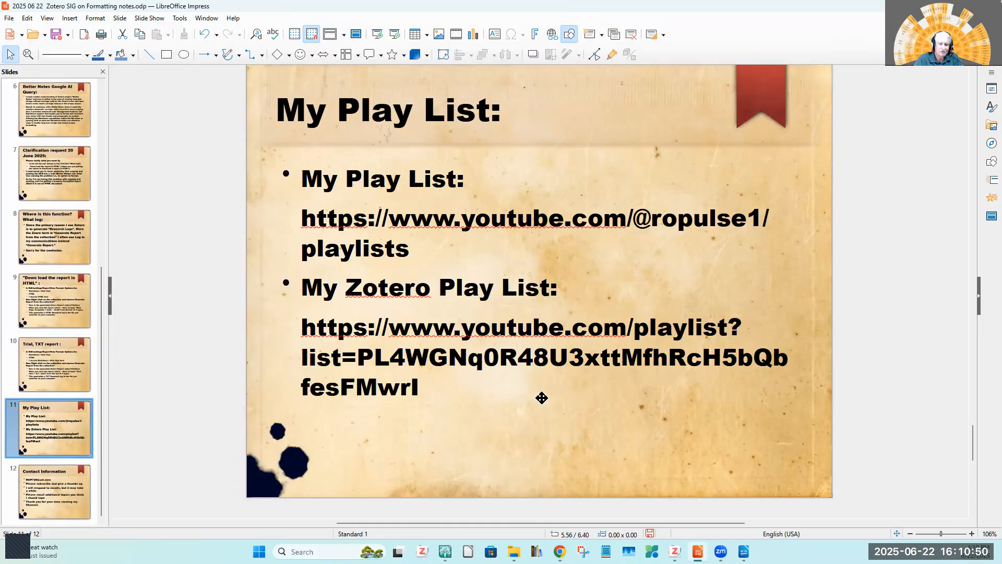
{"action": "left_click", "coordinate": [432, 390]}
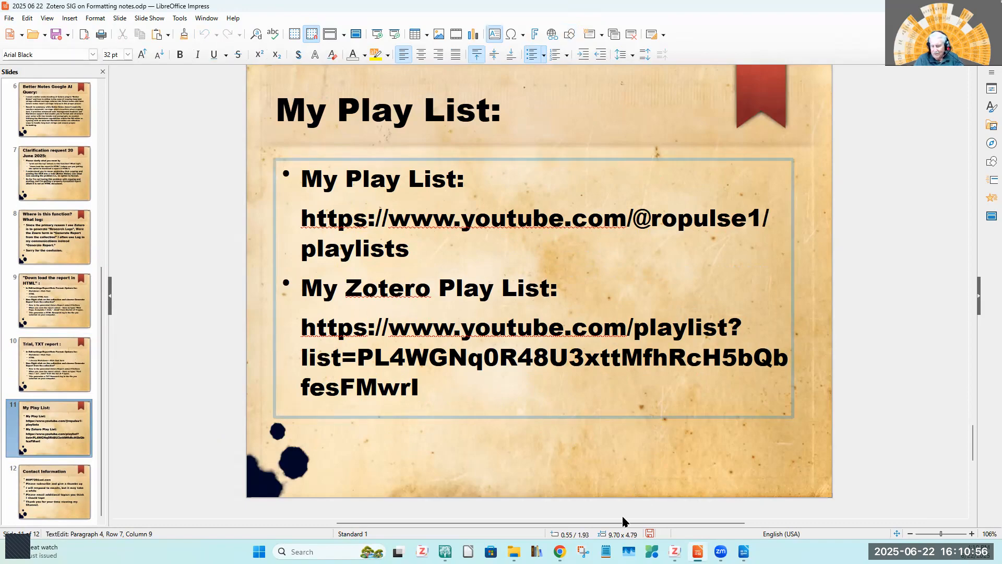
Switch to the My Zotero YouTube playlist in Chrome and look through its videos from first to last.
{"action": "key", "text": "alt+Tab"}
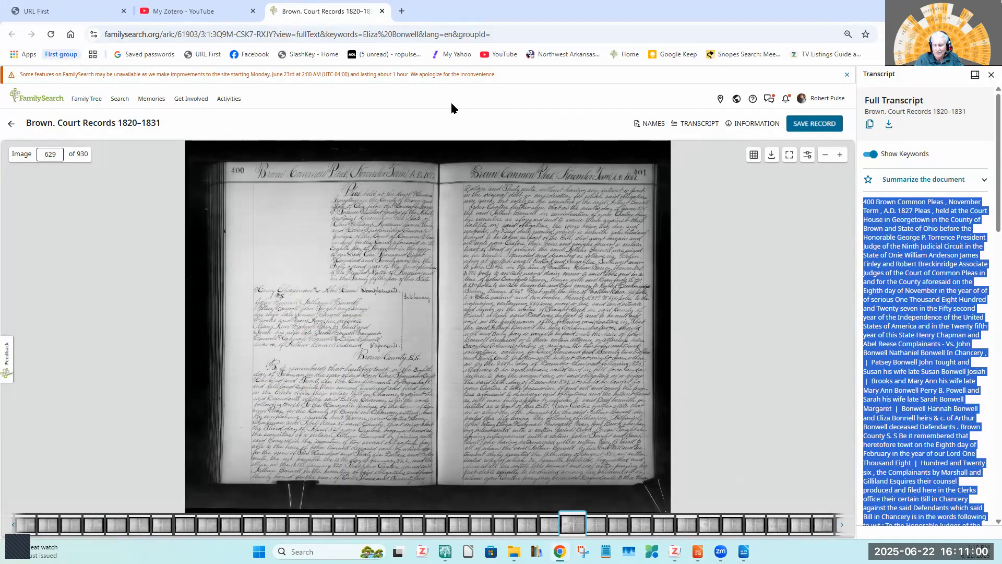
{"action": "left_click", "coordinate": [191, 14]}
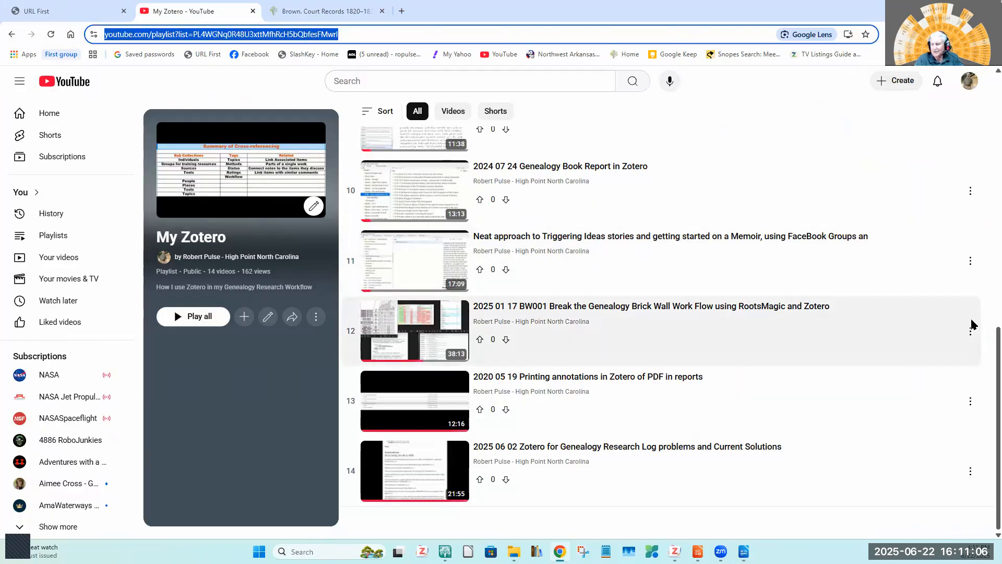
{"action": "left_click_drag", "start_coordinate": [988, 391], "coordinate": [988, 74]}
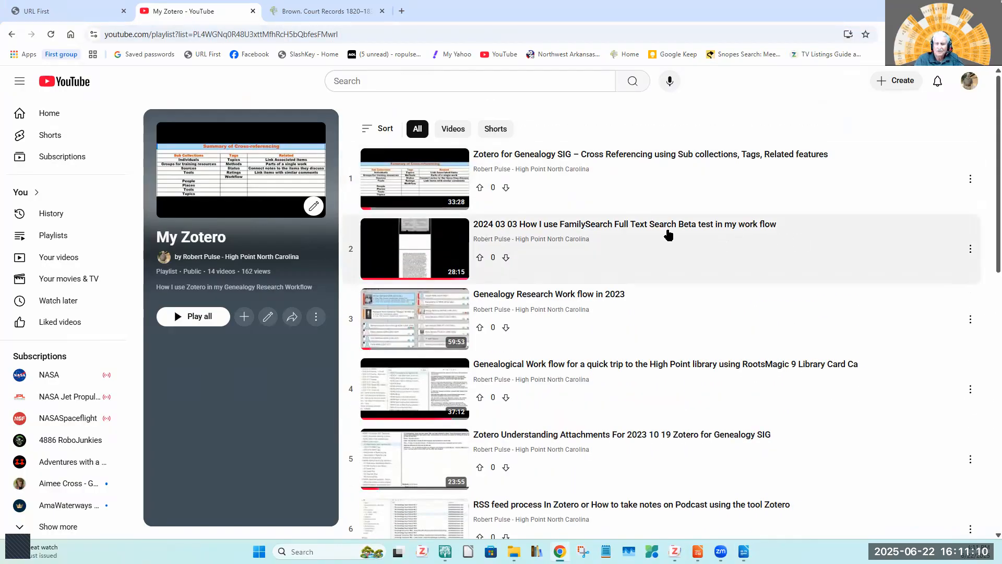
{"action": "scroll", "coordinate": [671, 188], "scroll_direction": "down", "scroll_amount": 2}
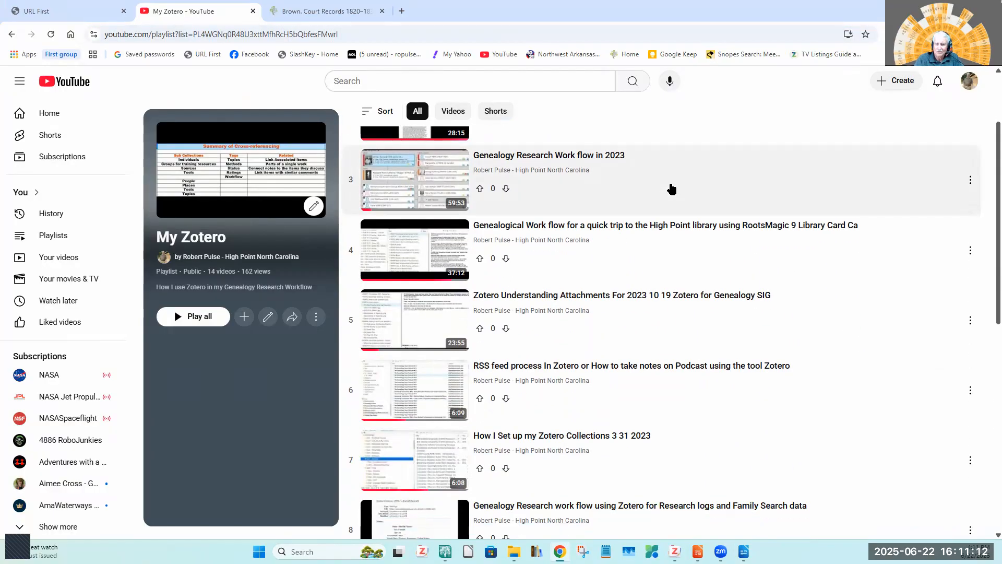
{"action": "scroll", "coordinate": [672, 189], "scroll_direction": "down", "scroll_amount": 3}
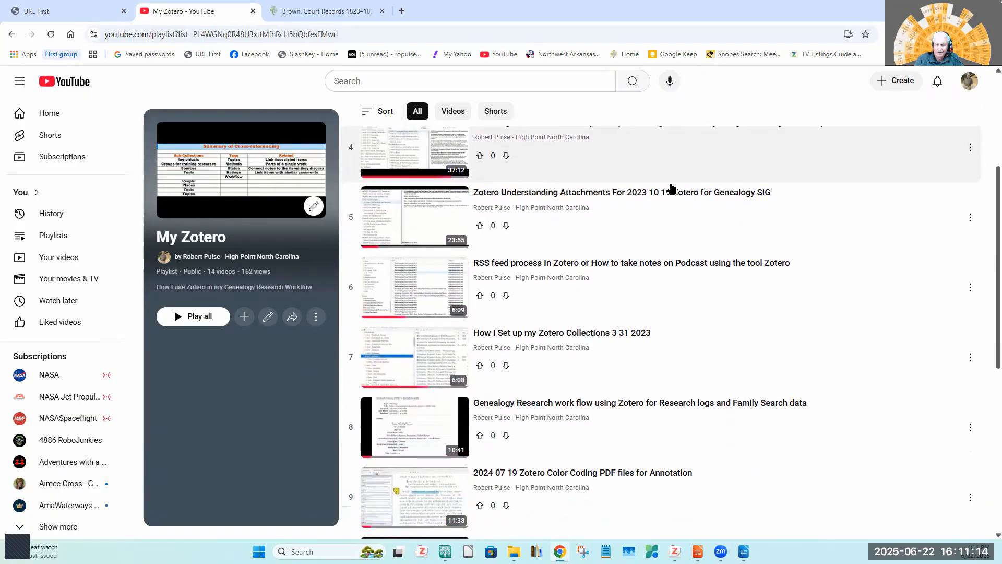
{"action": "scroll", "coordinate": [672, 189], "scroll_direction": "down", "scroll_amount": 4}
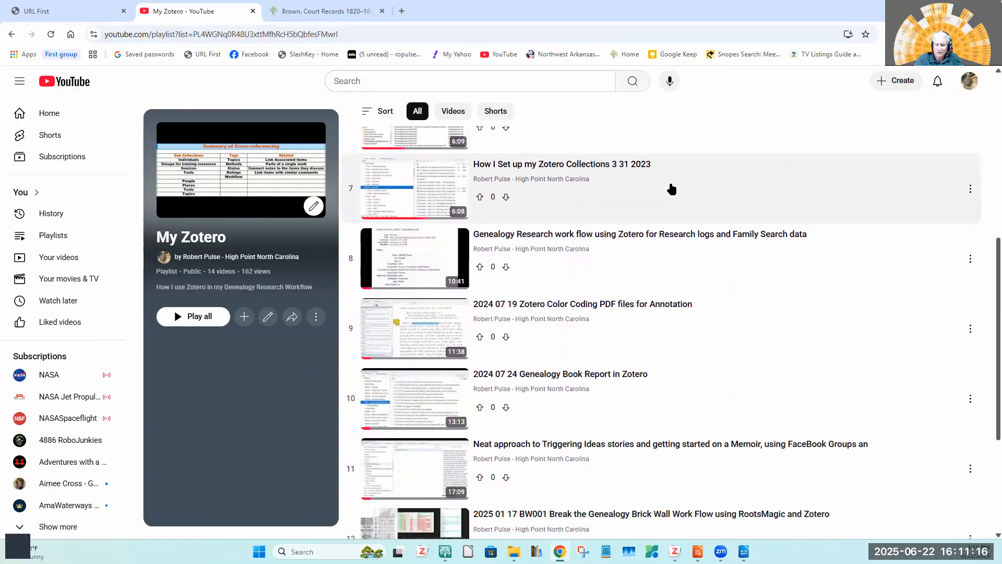
{"action": "scroll", "coordinate": [672, 189], "scroll_direction": "down", "scroll_amount": 2}
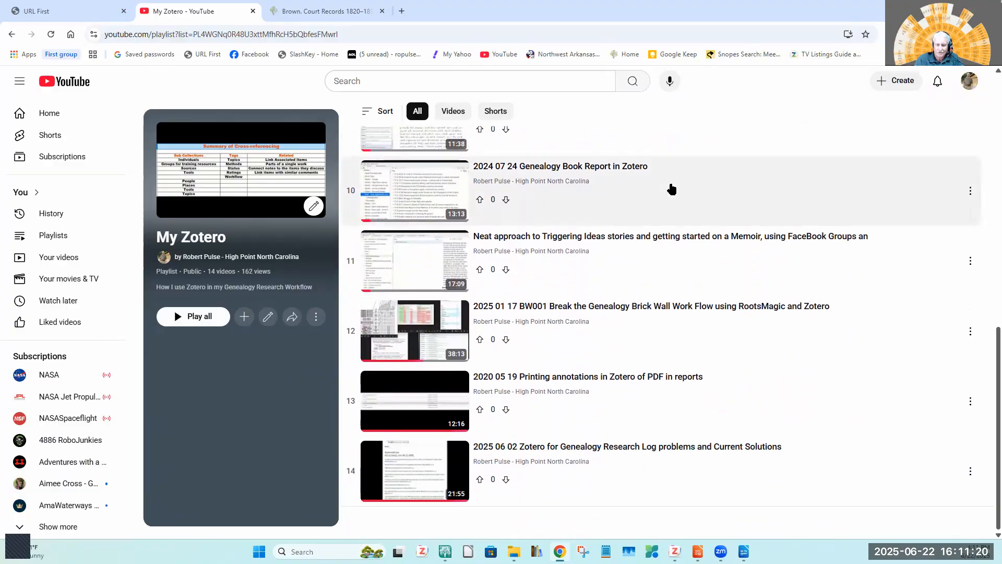
{"action": "scroll", "coordinate": [672, 189], "scroll_direction": "up", "scroll_amount": 1}
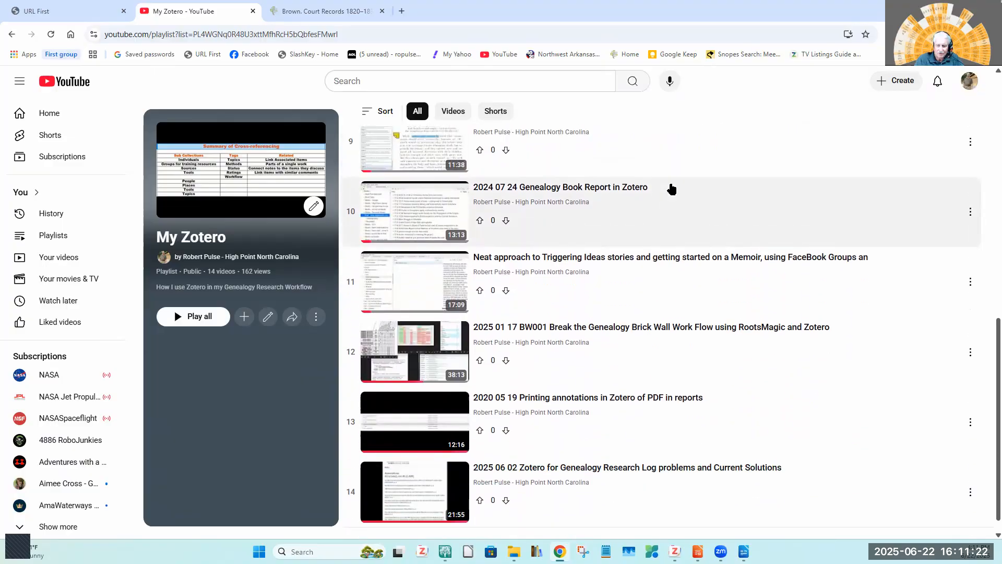
{"action": "scroll", "coordinate": [671, 189], "scroll_direction": "down", "scroll_amount": 1}
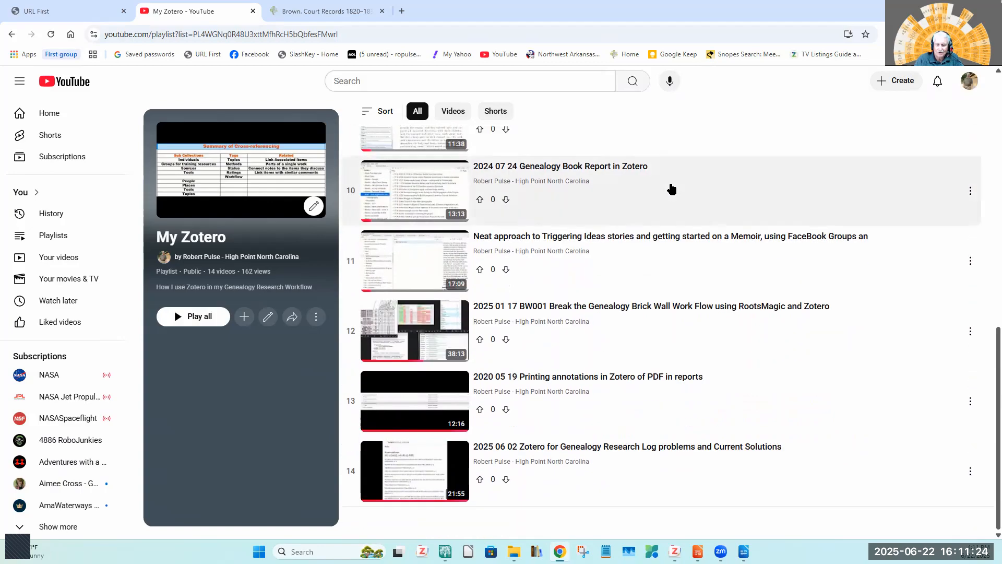
{"action": "scroll", "coordinate": [672, 189], "scroll_direction": "up", "scroll_amount": 4}
{"action": "scroll", "coordinate": [672, 189], "scroll_direction": "up", "scroll_amount": 8}
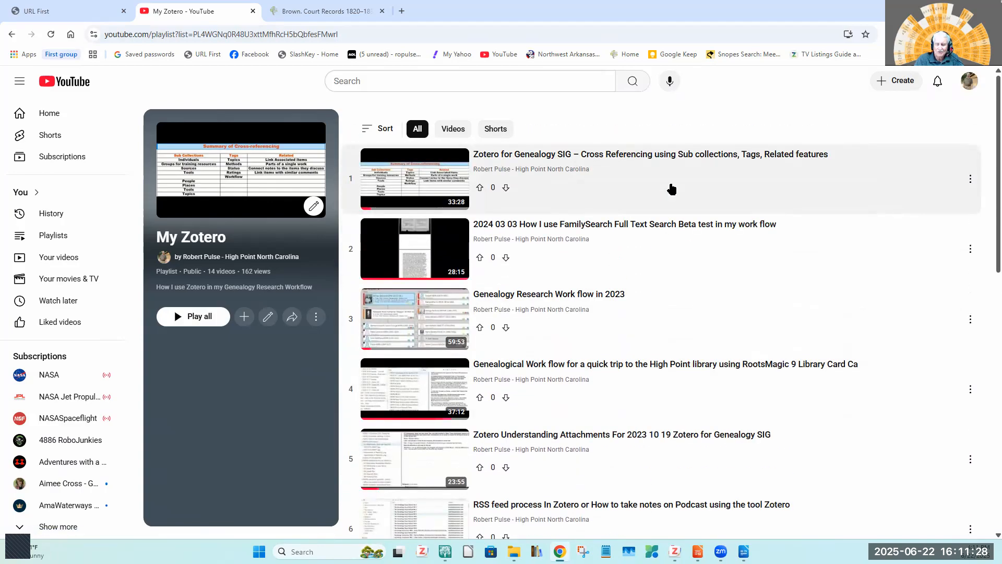
{"action": "scroll", "coordinate": [672, 189], "scroll_direction": "down", "scroll_amount": 1}
{"action": "scroll", "coordinate": [671, 189], "scroll_direction": "up", "scroll_amount": 2}
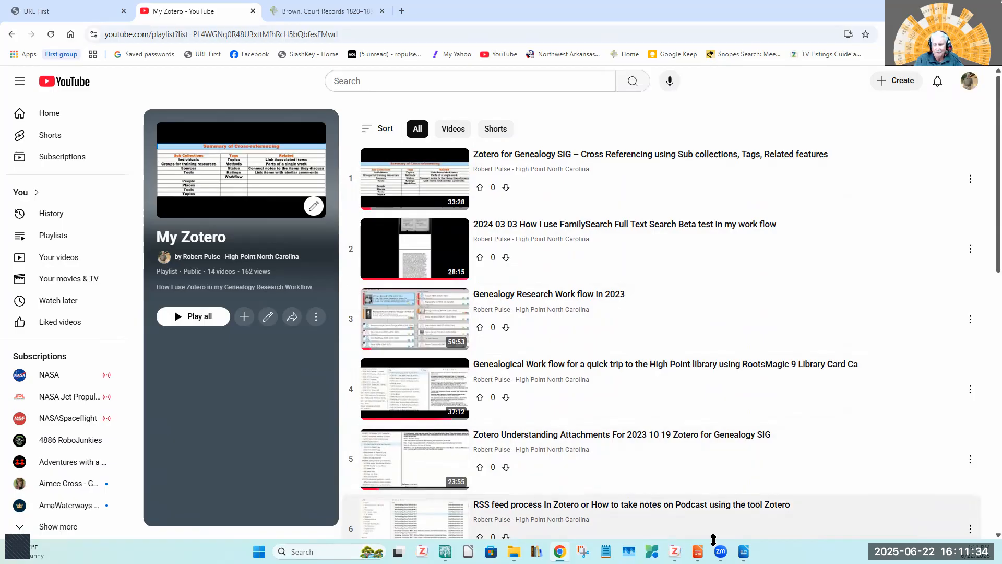
Return to the LibreOffice Impress presentation and show the Contact Information slide.
{"action": "mouse_move", "coordinate": [697, 550]}
{"action": "left_click", "coordinate": [698, 501]}
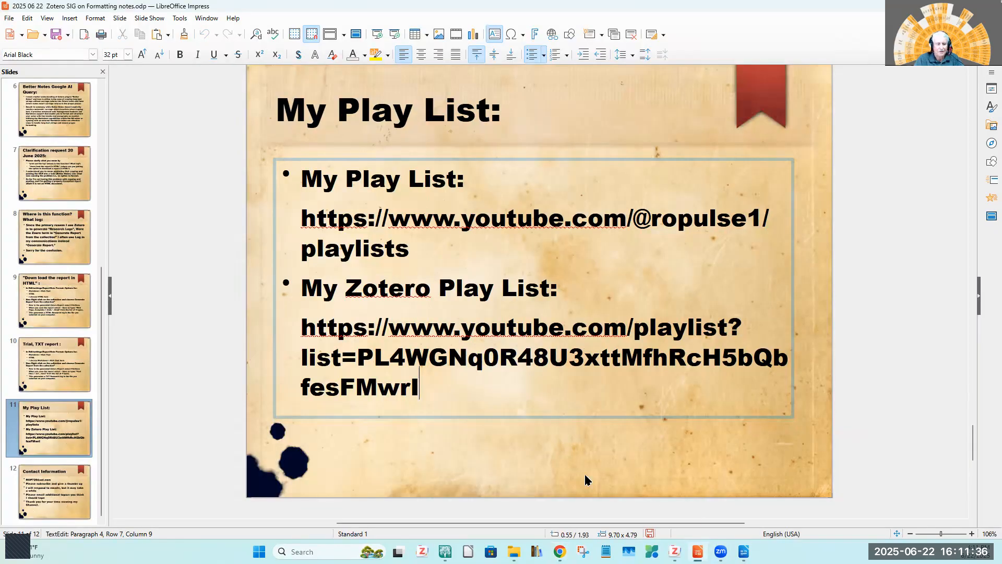
{"action": "left_click", "coordinate": [50, 487]}
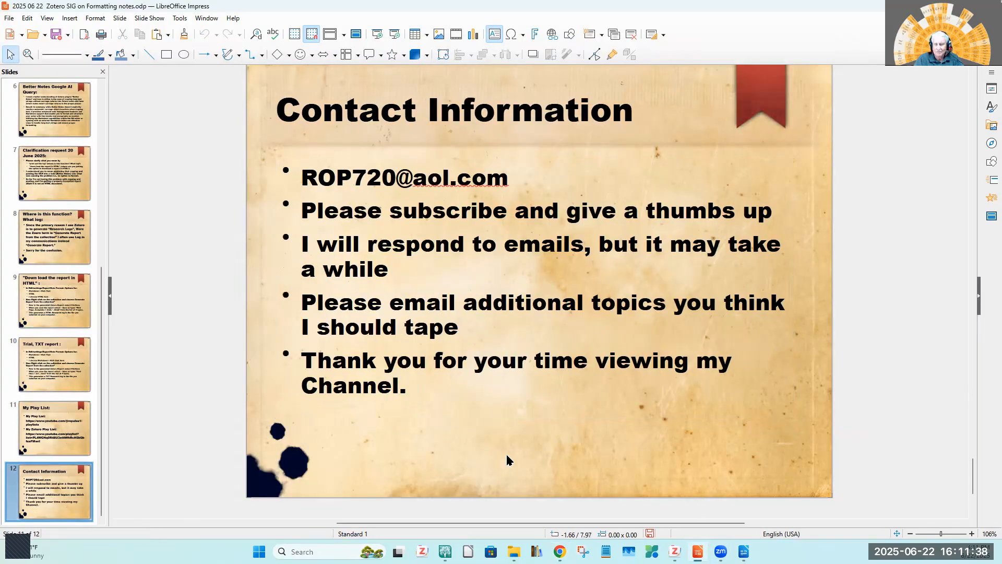